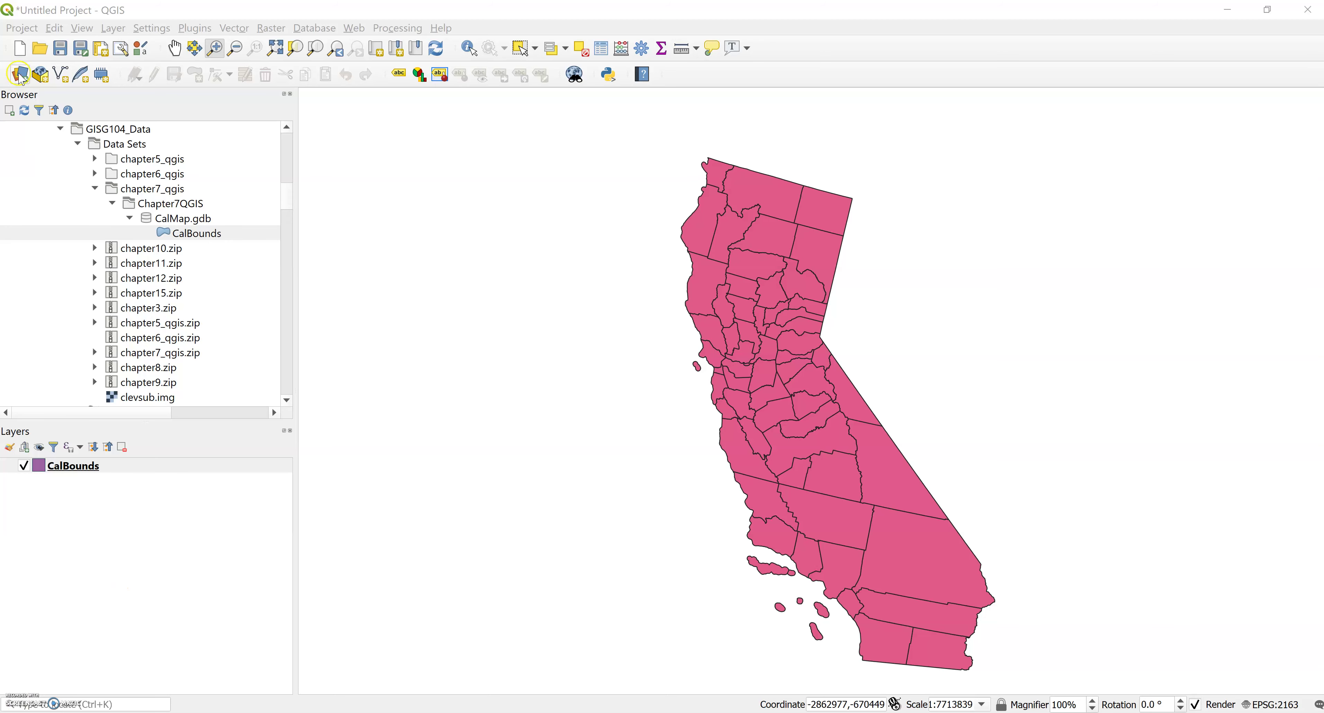
{"action": "left_click", "coordinate": [19, 29]}
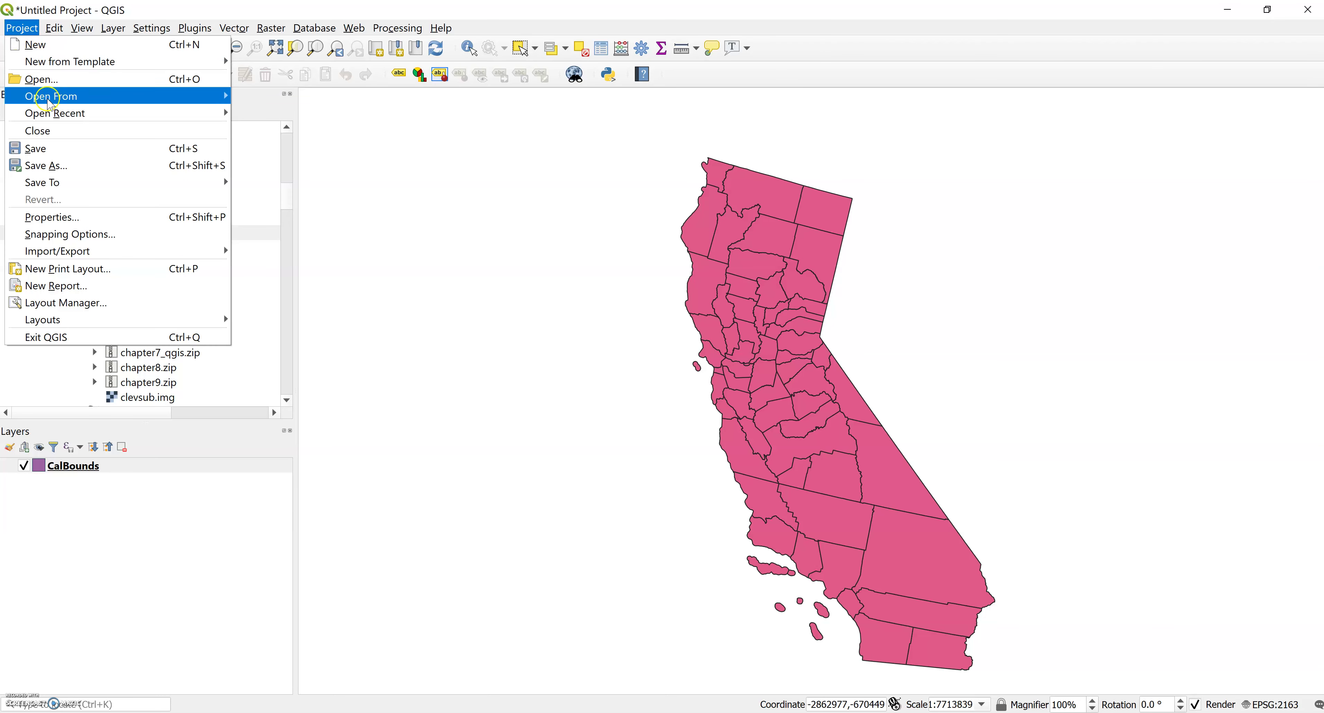
{"action": "left_click", "coordinate": [124, 216]}
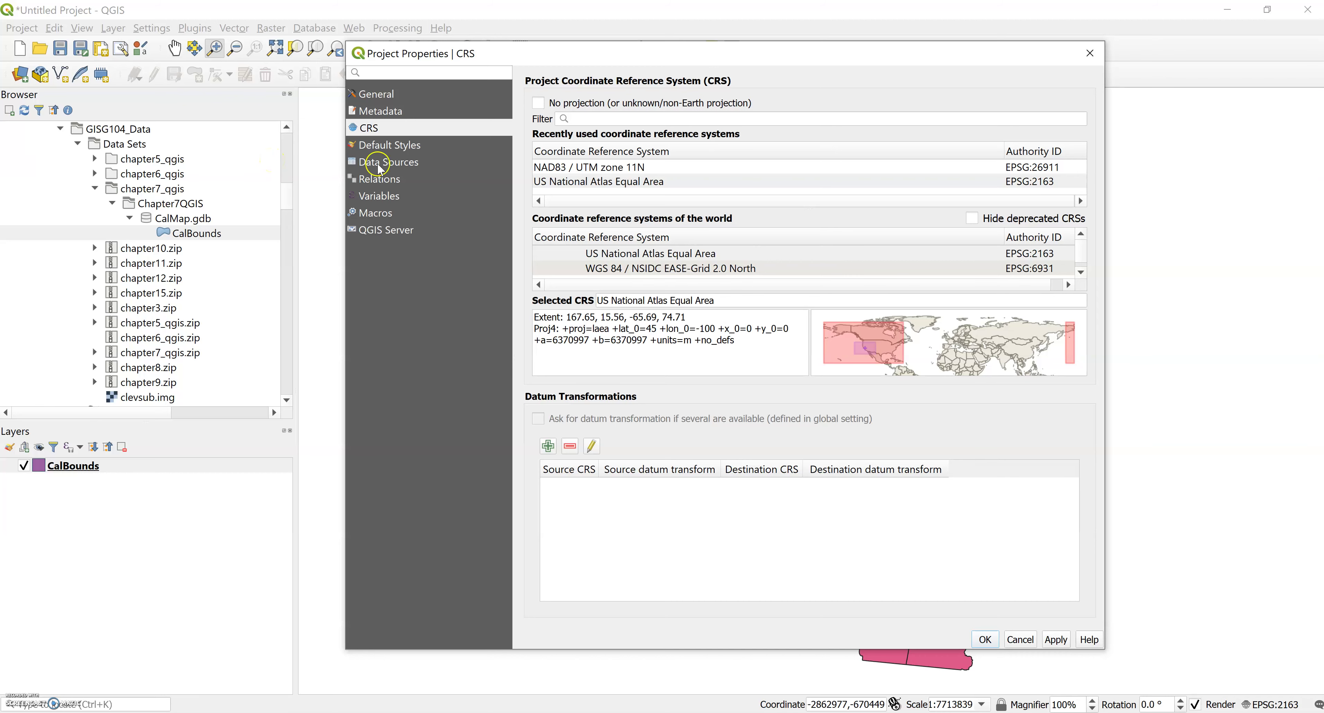
{"action": "left_click", "coordinate": [369, 131]}
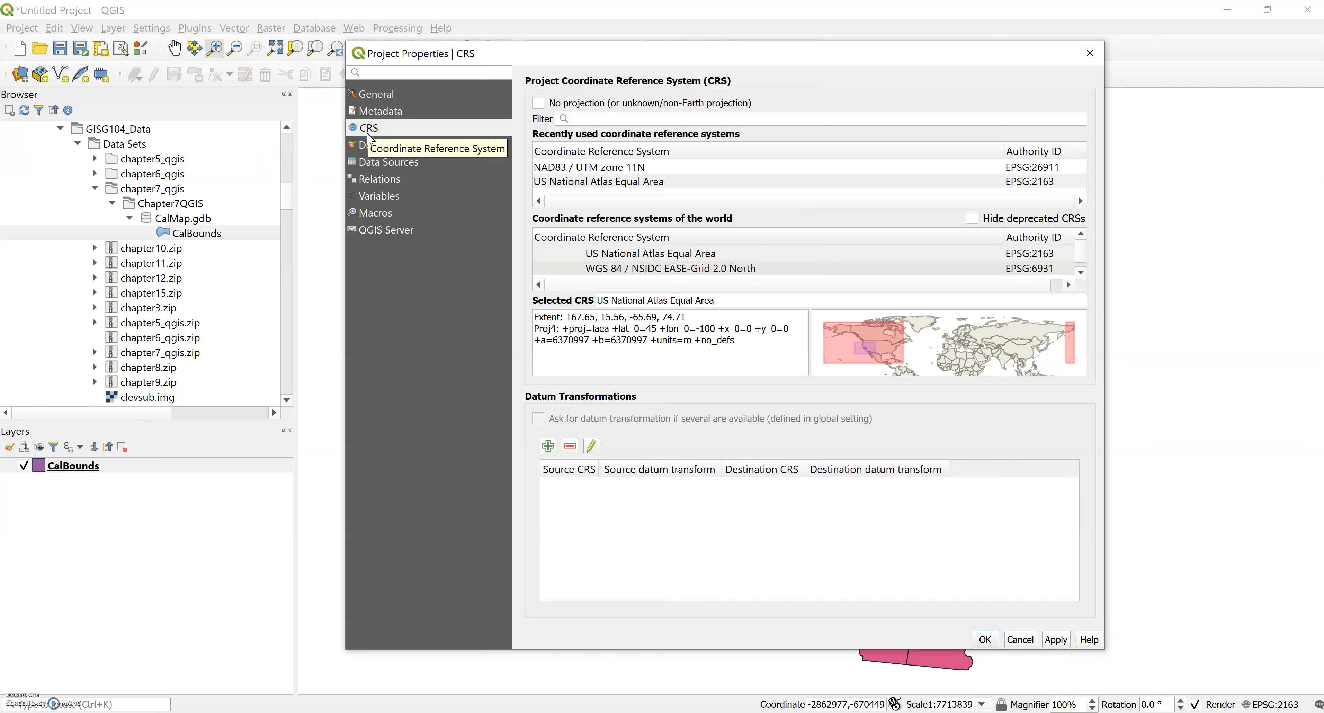
{"action": "left_click", "coordinate": [373, 132]}
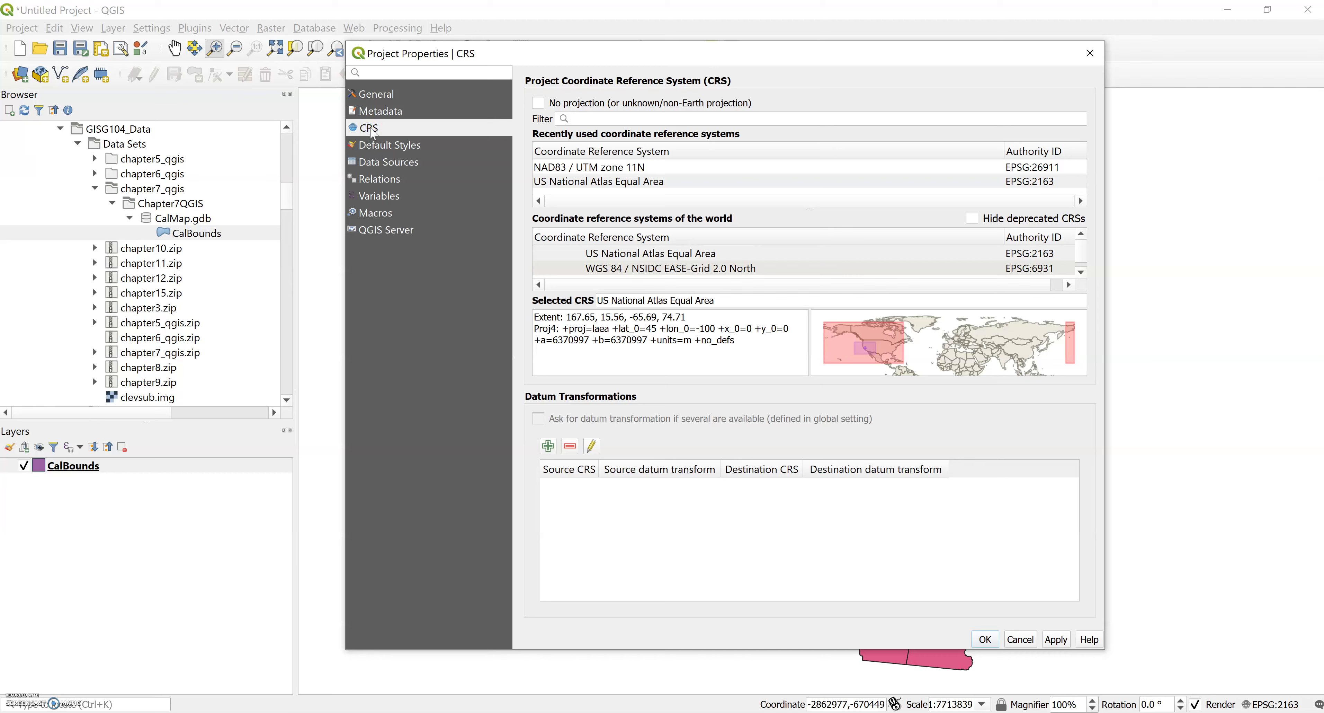
{"action": "left_click", "coordinate": [378, 134]}
{"action": "left_click", "coordinate": [556, 81]}
{"action": "left_click", "coordinate": [590, 115]}
{"action": "left_click", "coordinate": [583, 145]}
{"action": "type", "text": "U.S. Nat"}
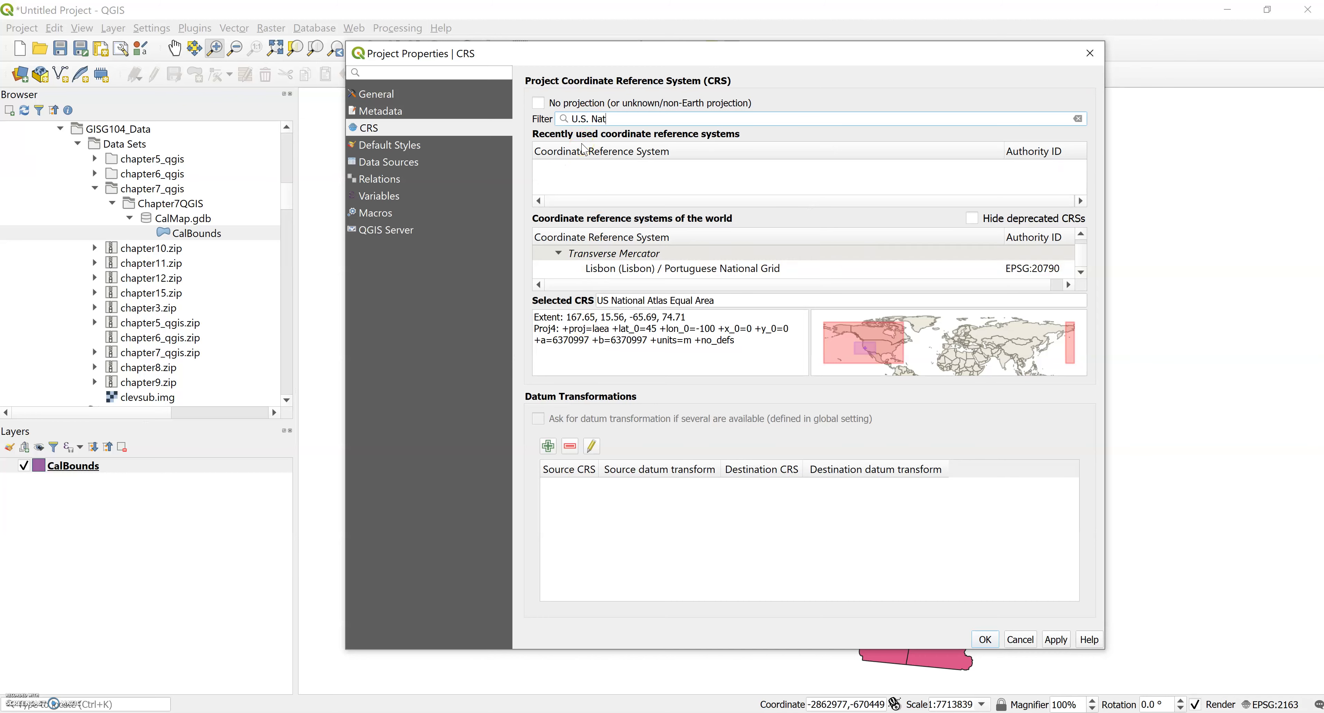
{"action": "type", "text": "ional Atlas Equal Area"}
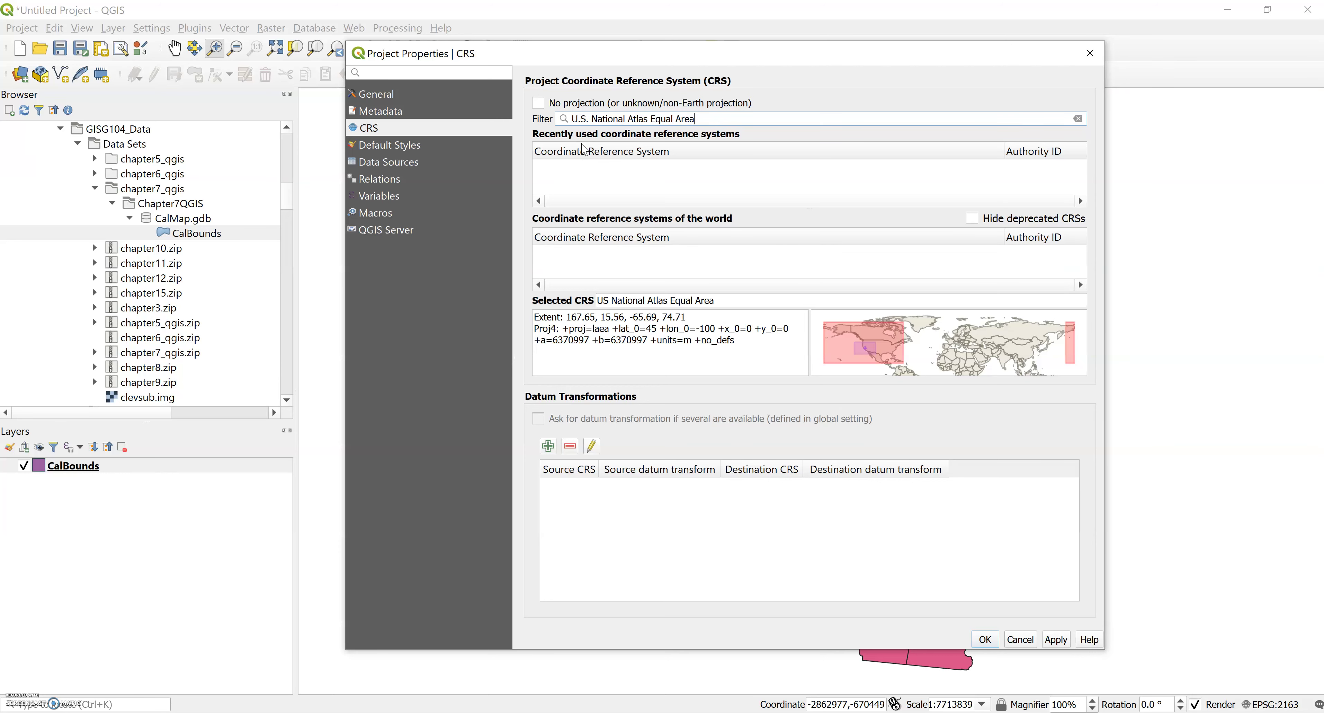
{"action": "key", "text": "Return"}
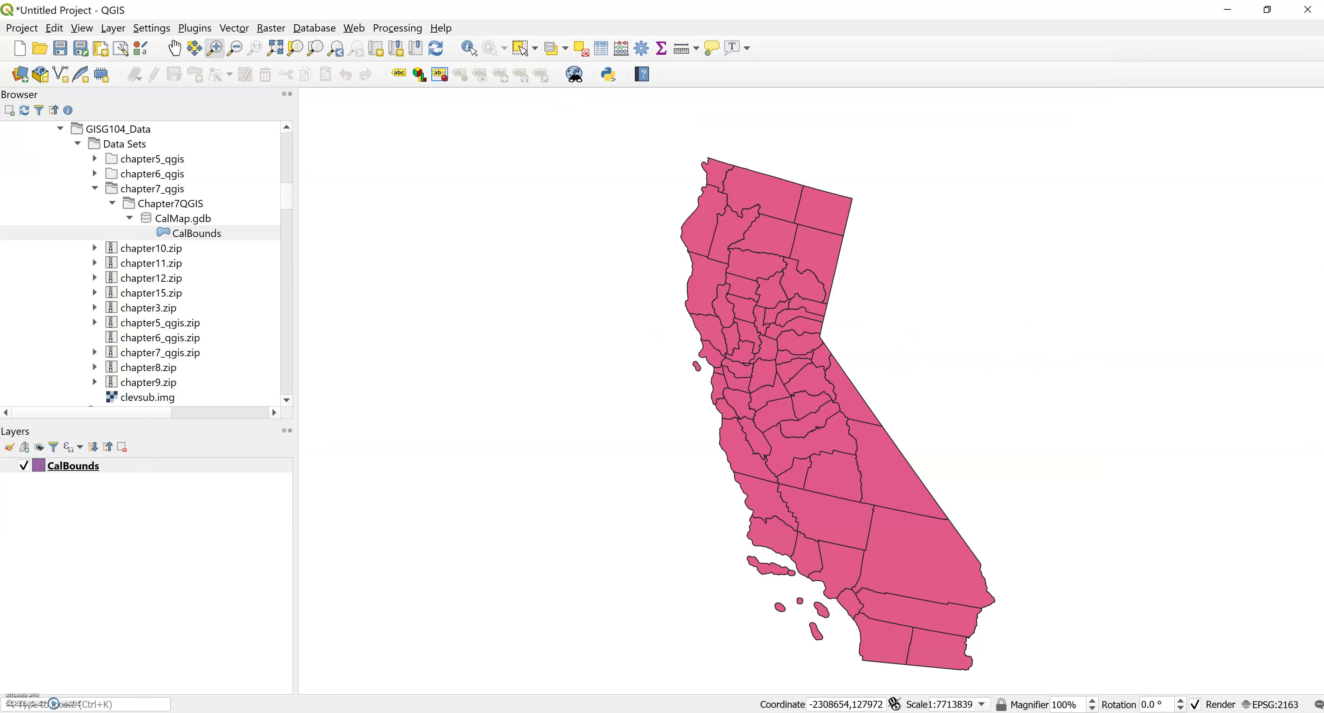
Set the project CRS to US National Atlas Equal Area (EPSG:2163), then apply and confirm it.
{"action": "key", "text": "ctrl+shift+p"}
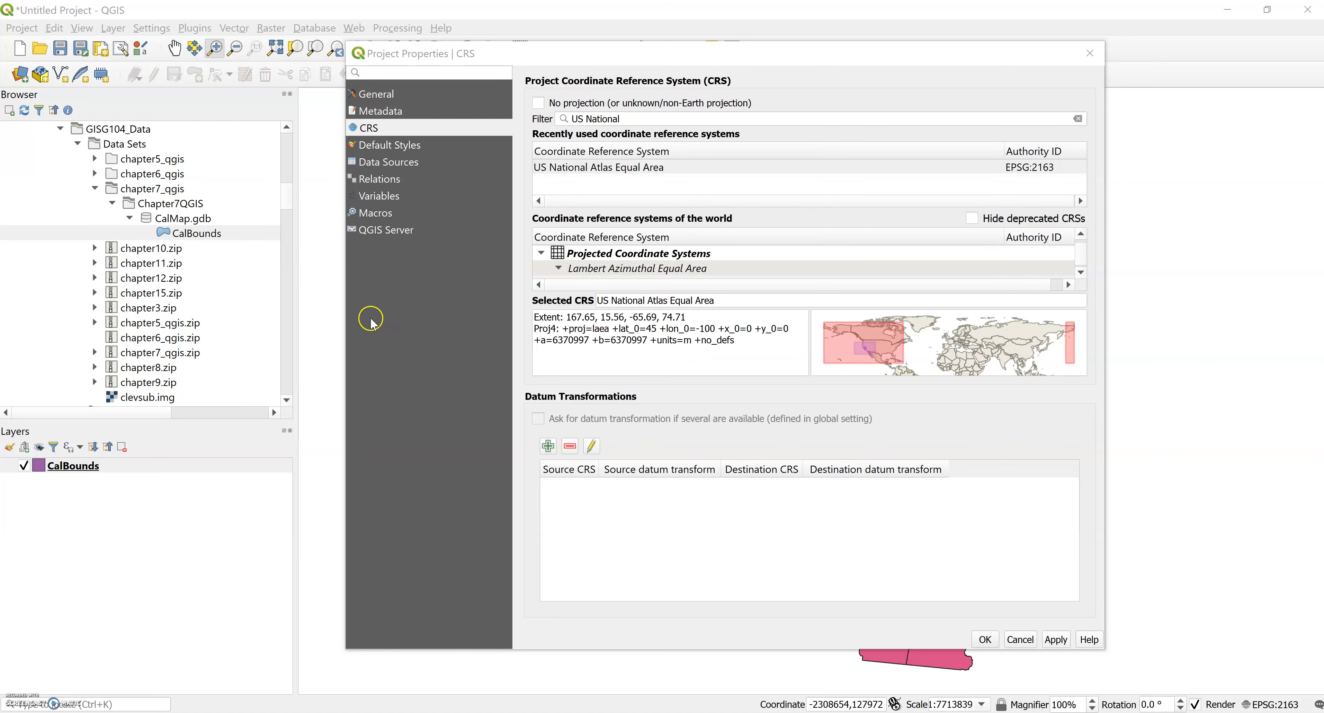
{"action": "left_click", "coordinate": [627, 123]}
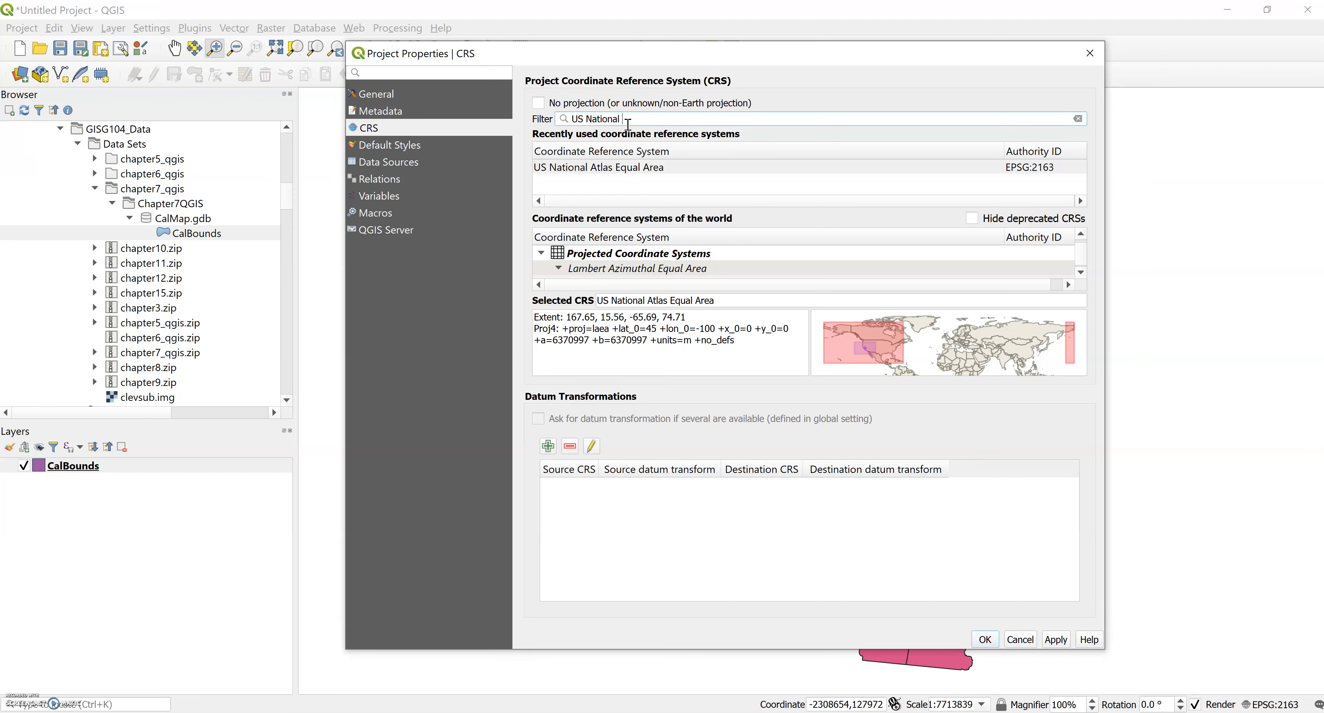
{"action": "type", "text": "atlas"}
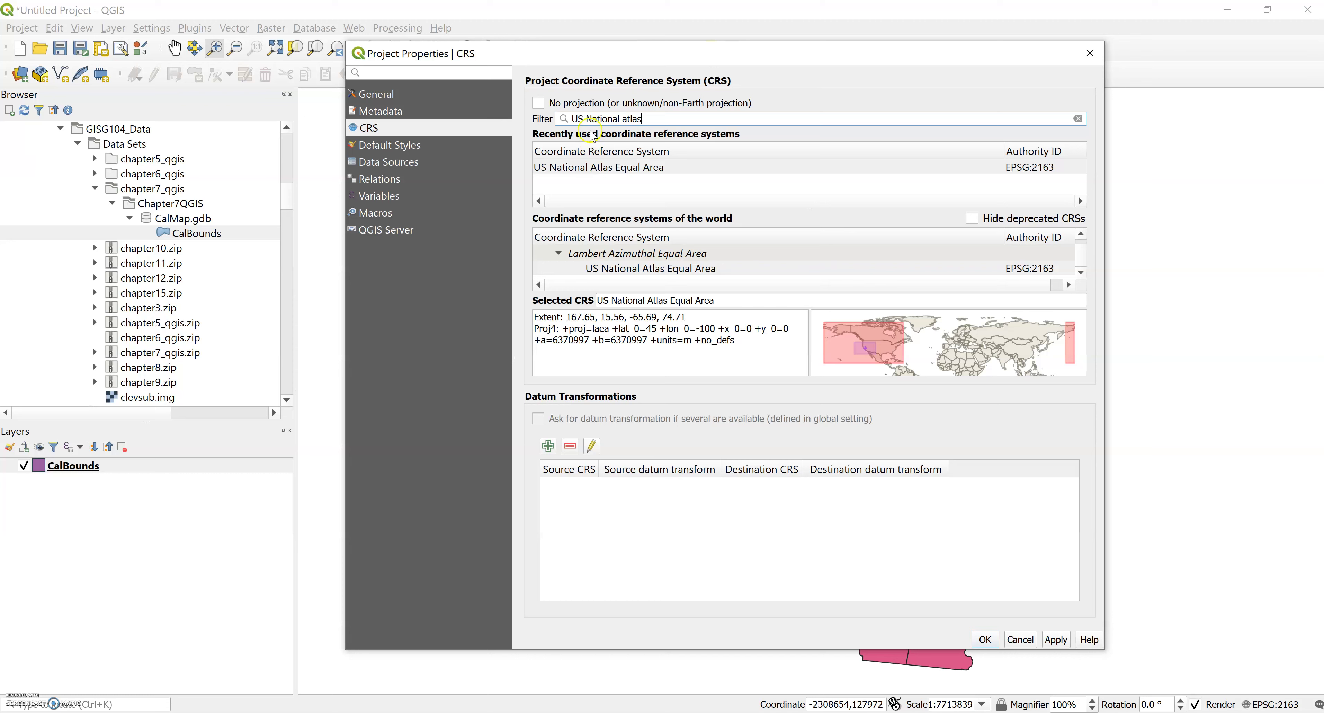
{"action": "left_click", "coordinate": [610, 250]}
{"action": "left_click", "coordinate": [625, 269]}
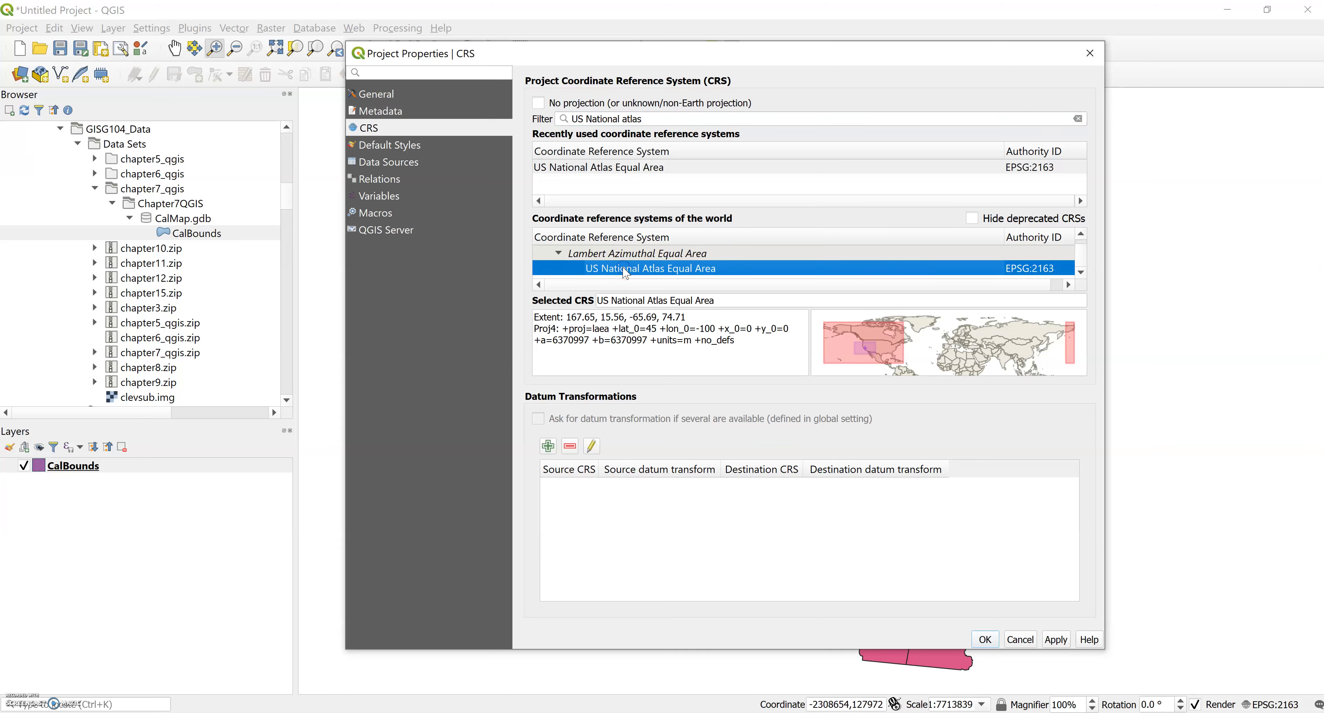
{"action": "left_click", "coordinate": [1055, 640]}
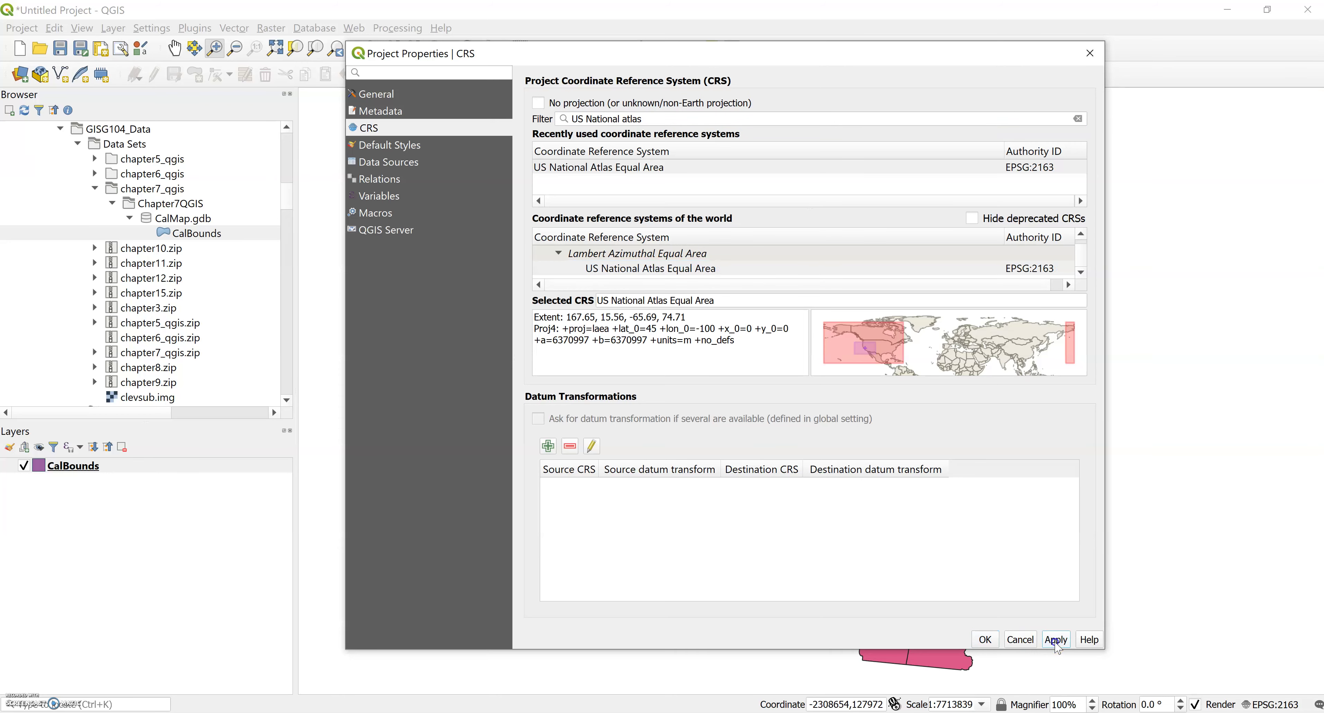
{"action": "left_click", "coordinate": [994, 645]}
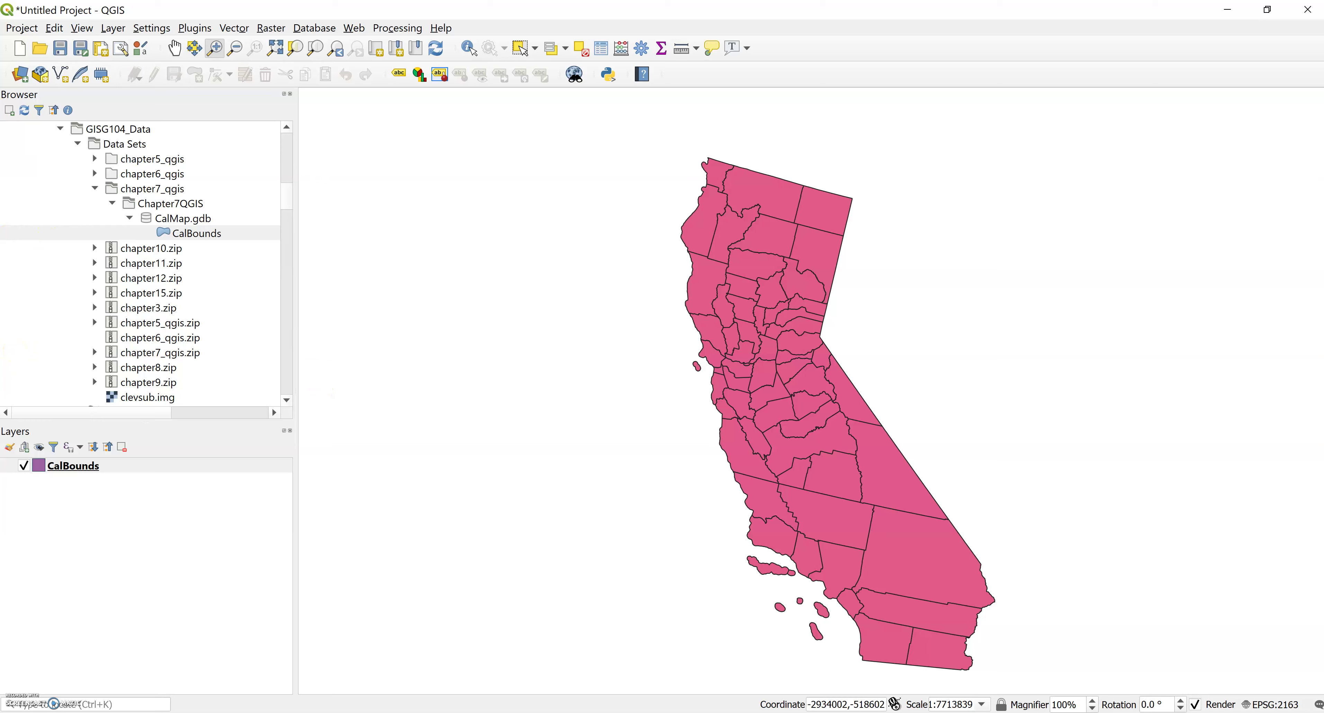
Open the CalBounds layer properties at Symbology and inspect its Simple fill settings.
{"action": "right_click", "coordinate": [62, 461]}
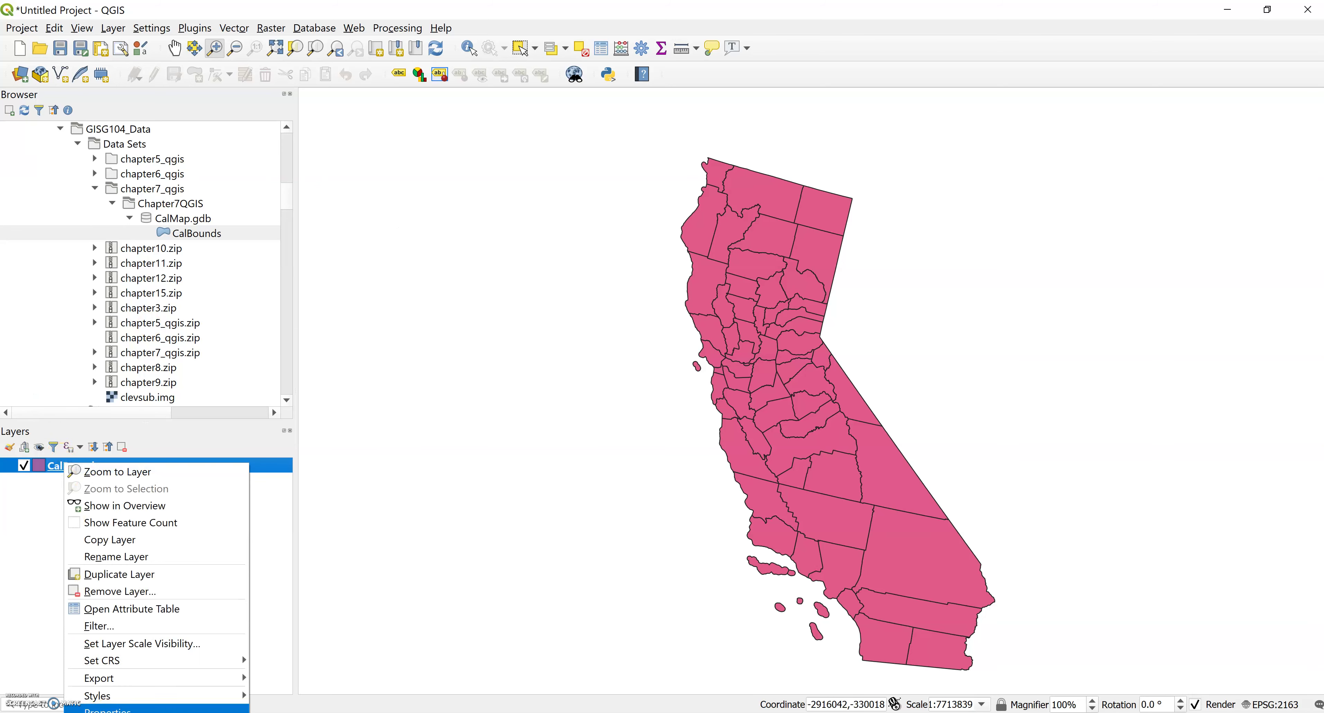
{"action": "left_click", "coordinate": [105, 709]}
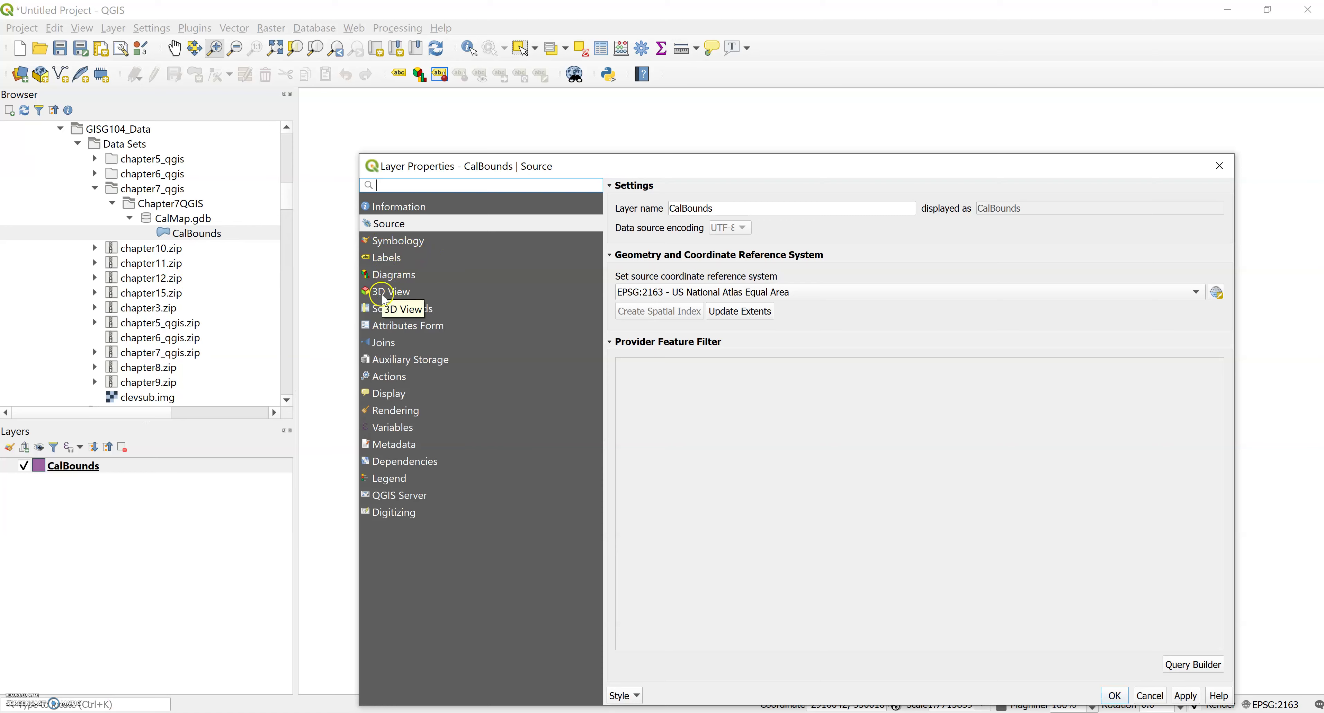
{"action": "left_click", "coordinate": [398, 247]}
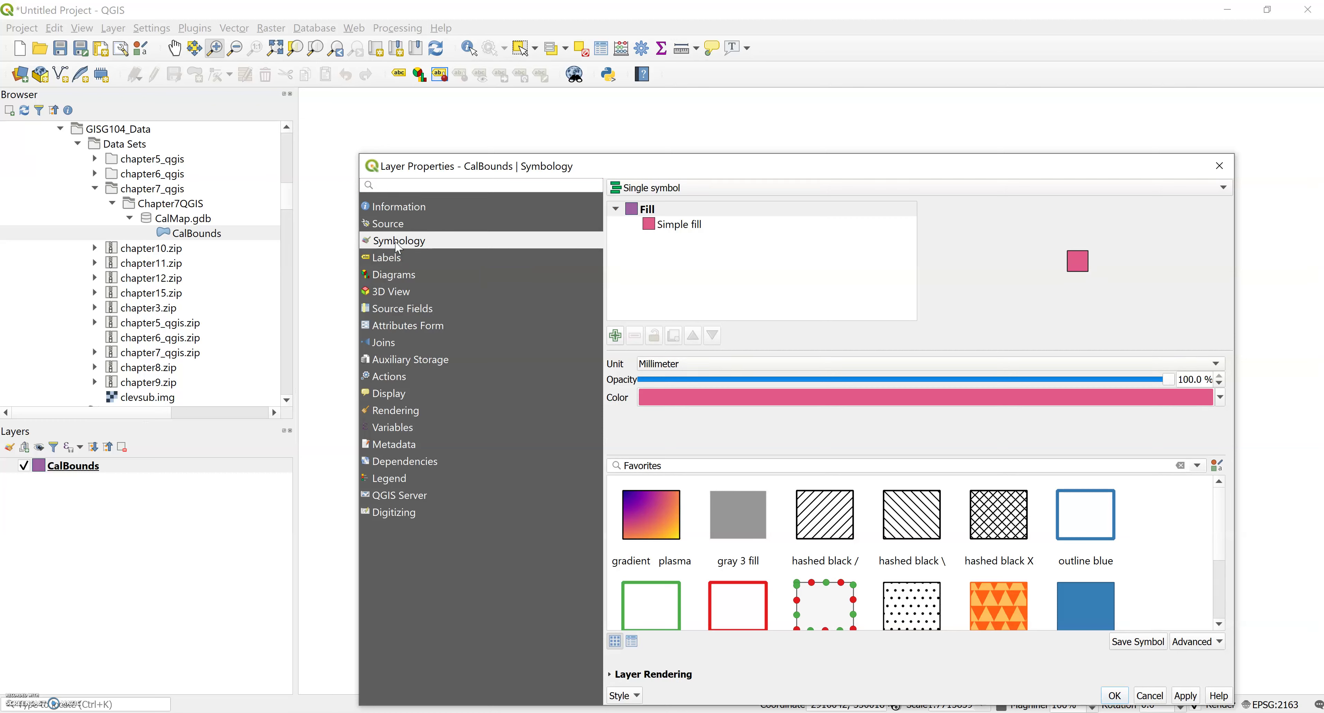
{"action": "left_click", "coordinate": [652, 226]}
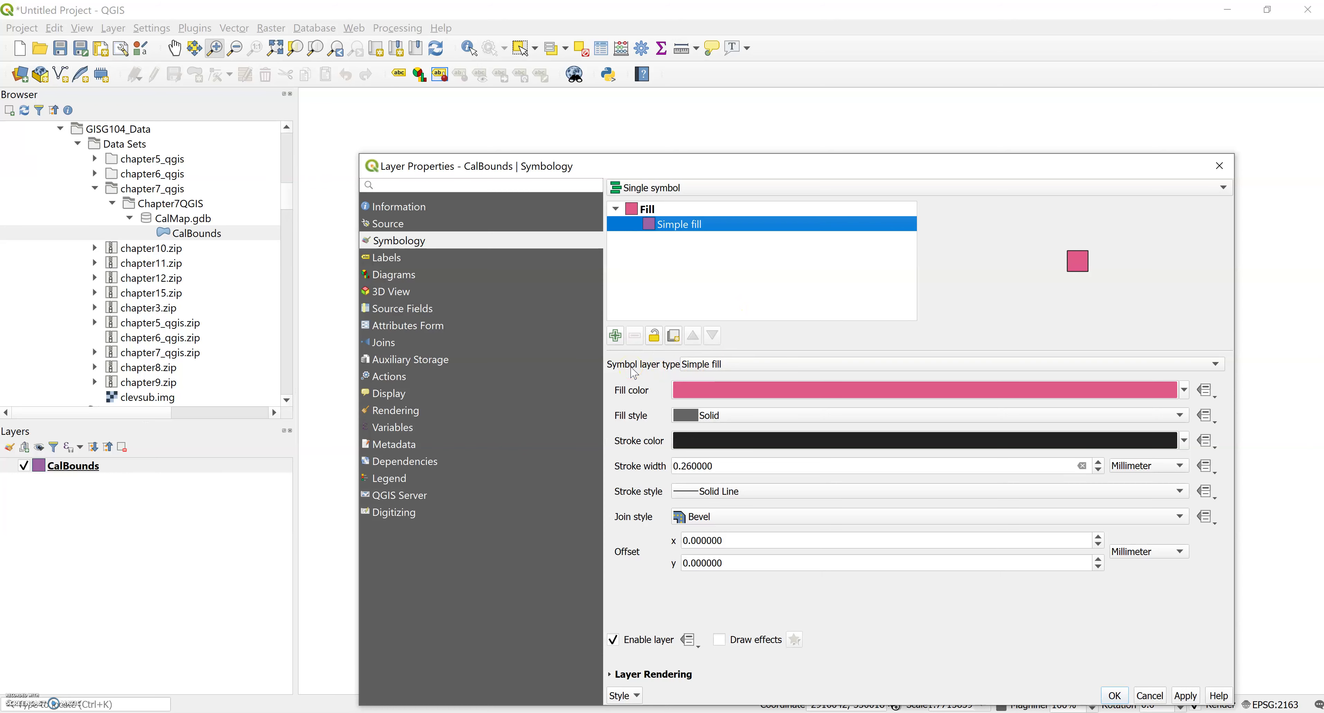
{"action": "left_click", "coordinate": [702, 364]}
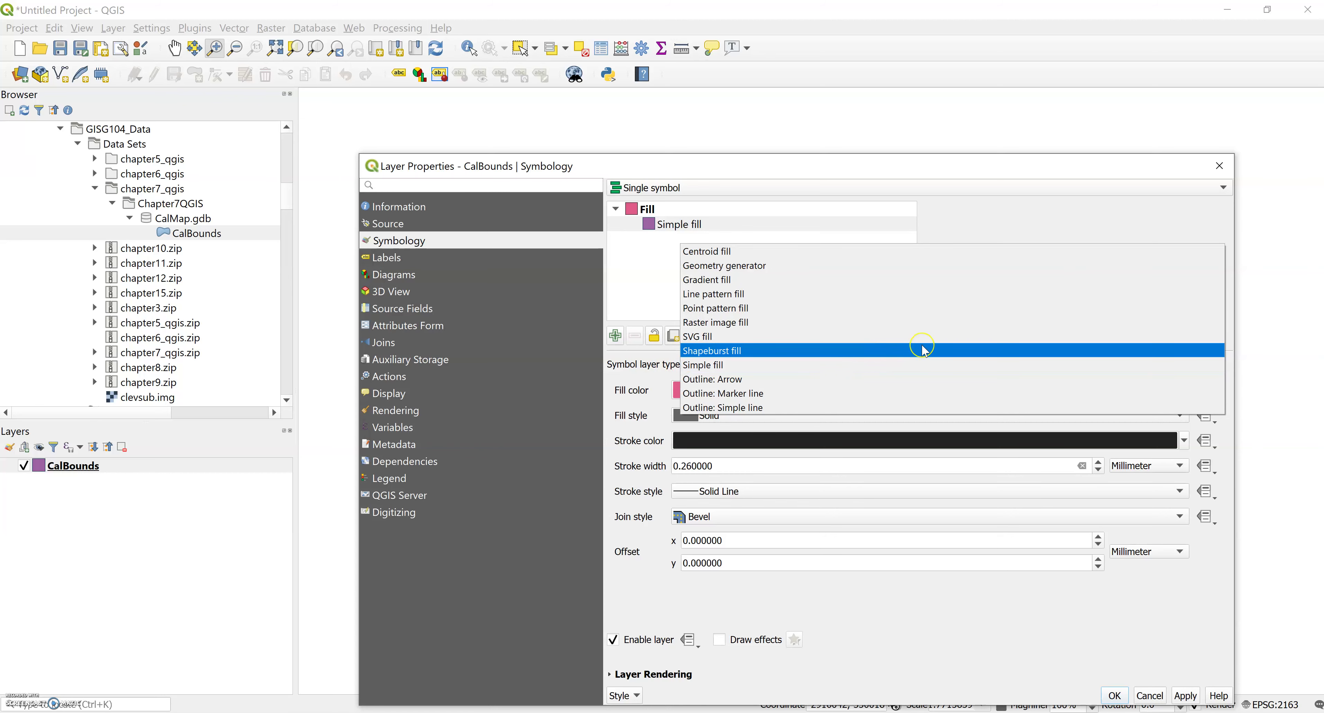
{"action": "left_click", "coordinate": [921, 366]}
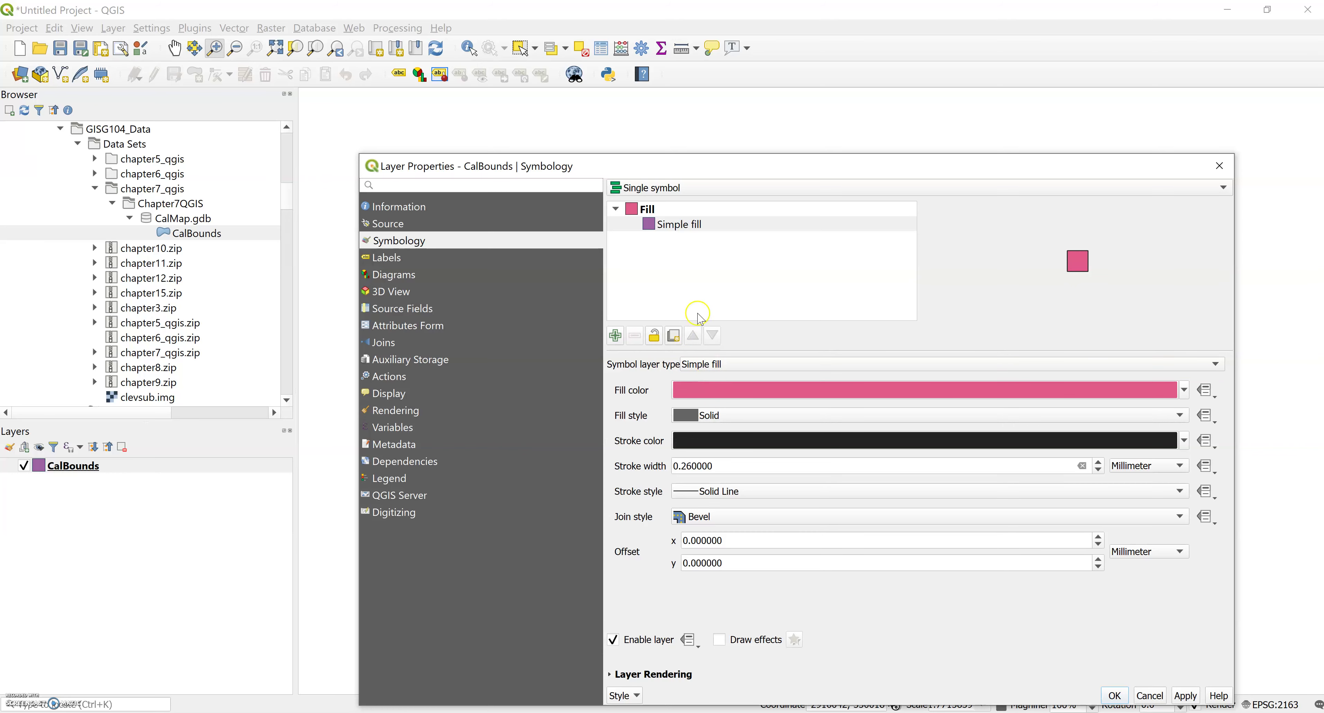
Return to the overall fill symbol settings and list the available renderer types.
{"action": "left_click", "coordinate": [671, 226]}
{"action": "left_click", "coordinate": [628, 211]}
{"action": "scroll", "coordinate": [1070, 484], "scroll_direction": "down", "scroll_amount": 3}
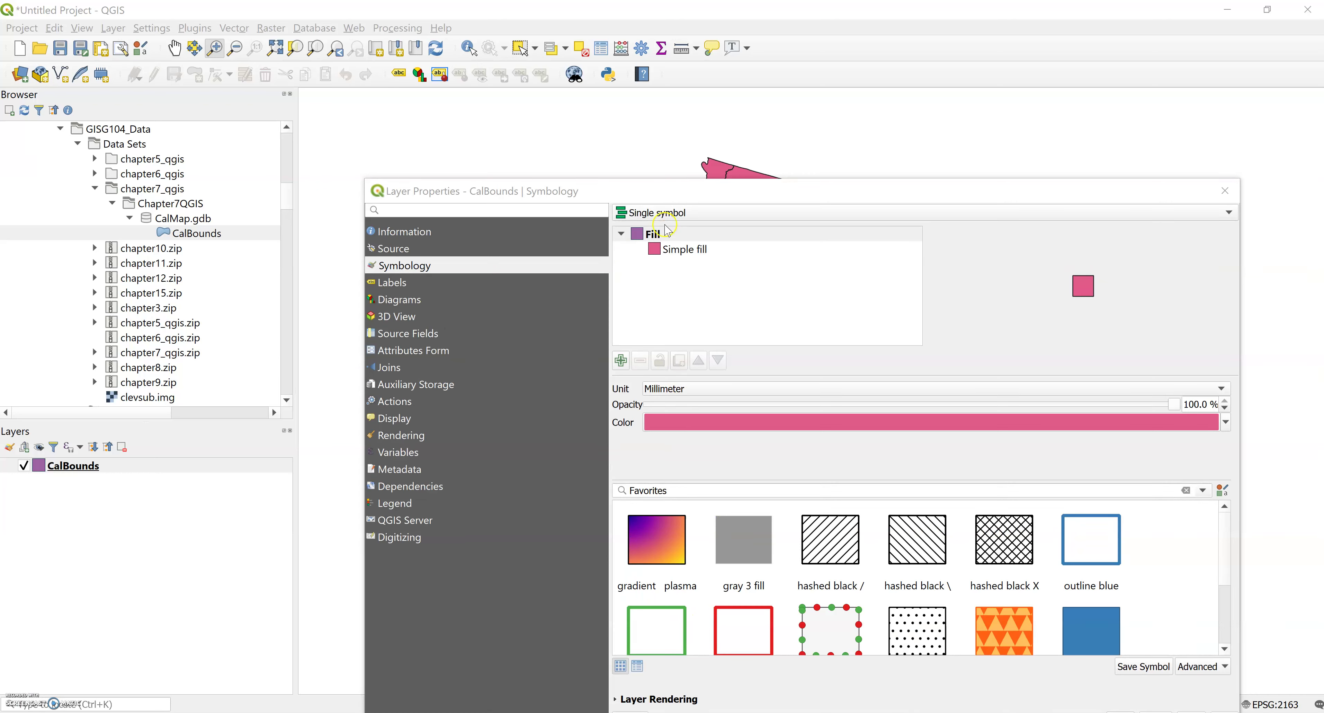
{"action": "left_click", "coordinate": [682, 212]}
{"action": "left_click", "coordinate": [683, 213]}
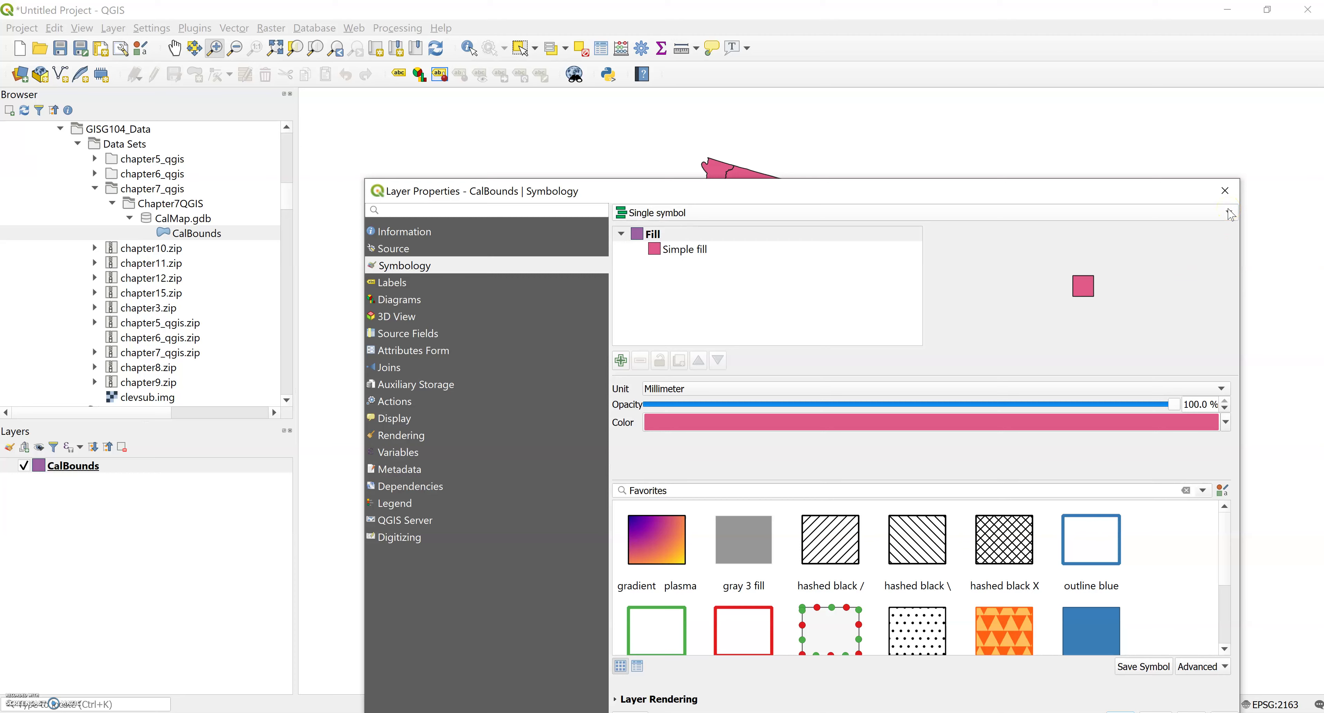
{"action": "left_click", "coordinate": [1228, 213]}
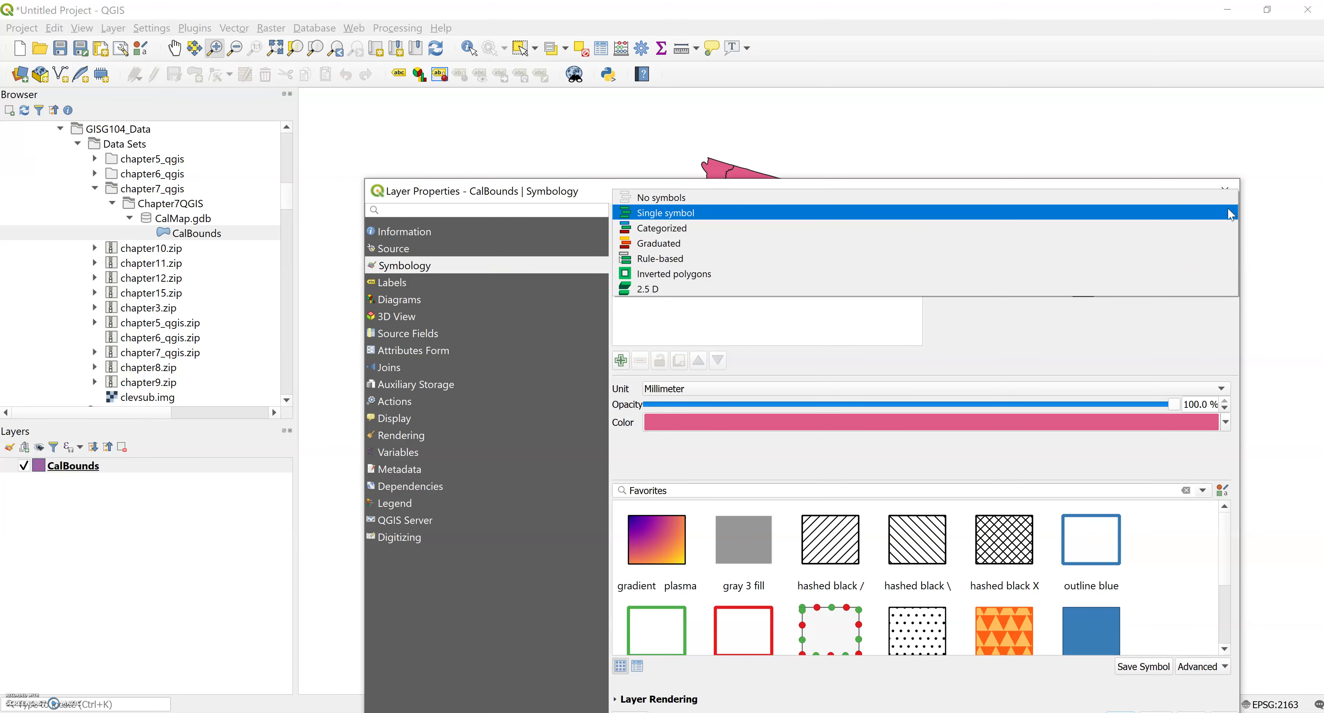
Switch CalBounds to Graduated symbology classified on the PopDens column.
{"action": "left_click", "coordinate": [1227, 243]}
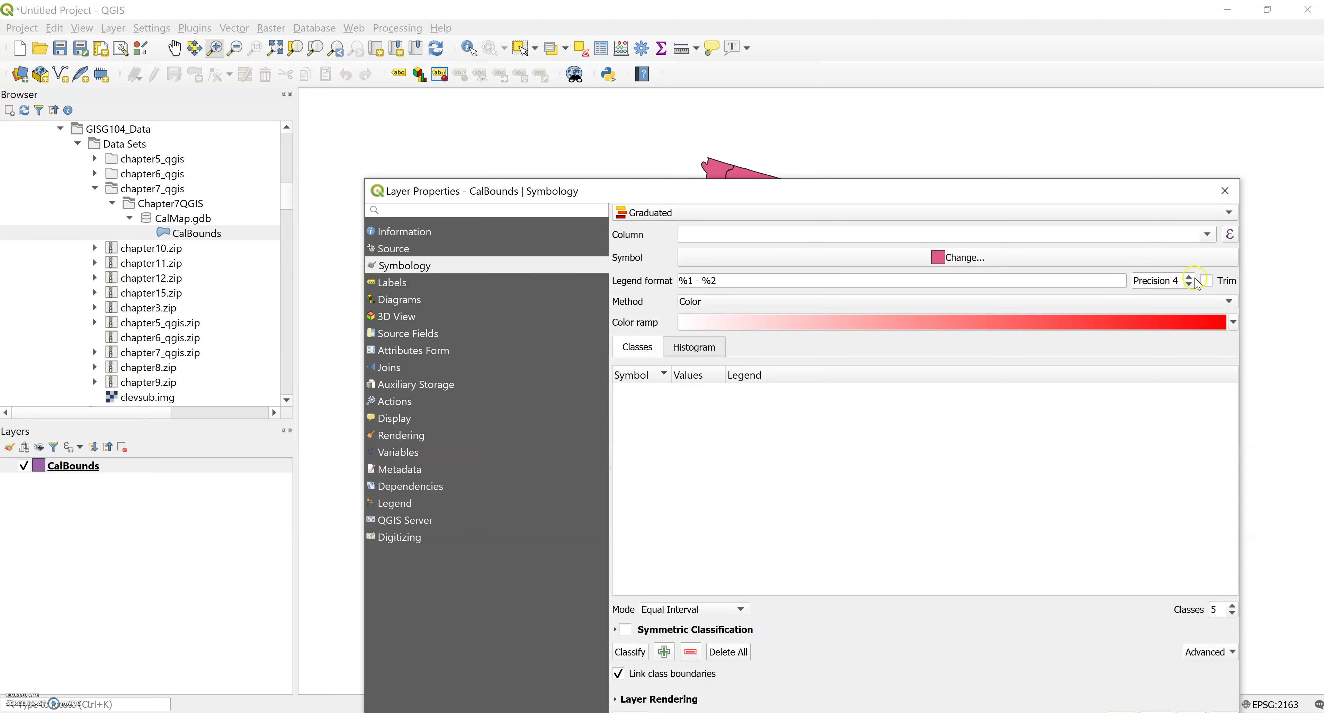
{"action": "left_click", "coordinate": [1208, 234]}
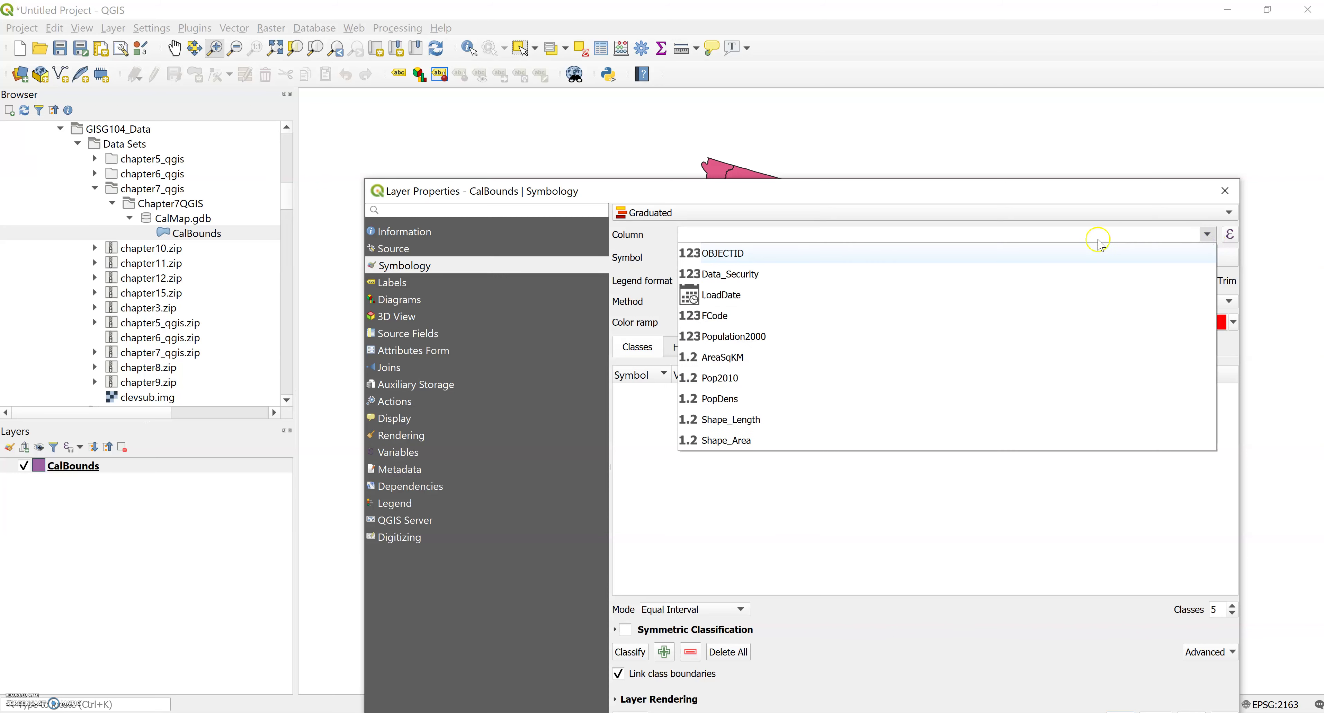
{"action": "left_click", "coordinate": [712, 419]}
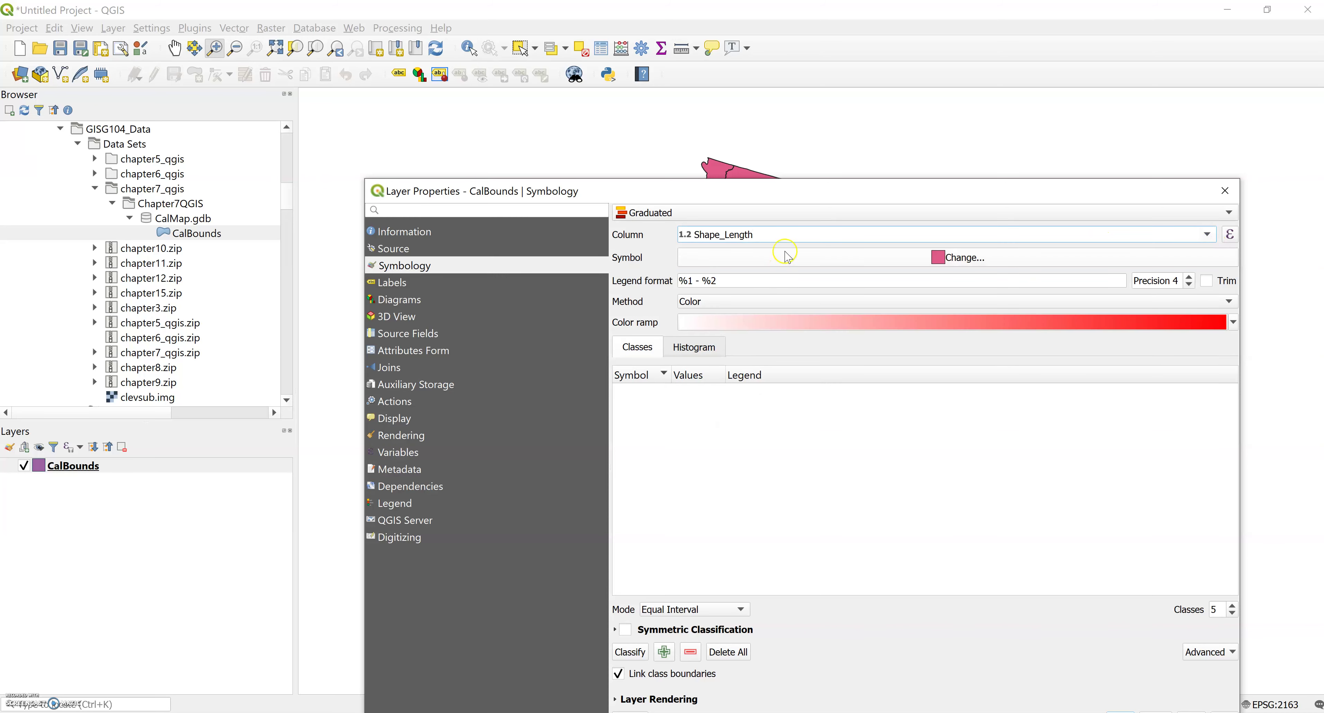
{"action": "left_click", "coordinate": [1208, 235]}
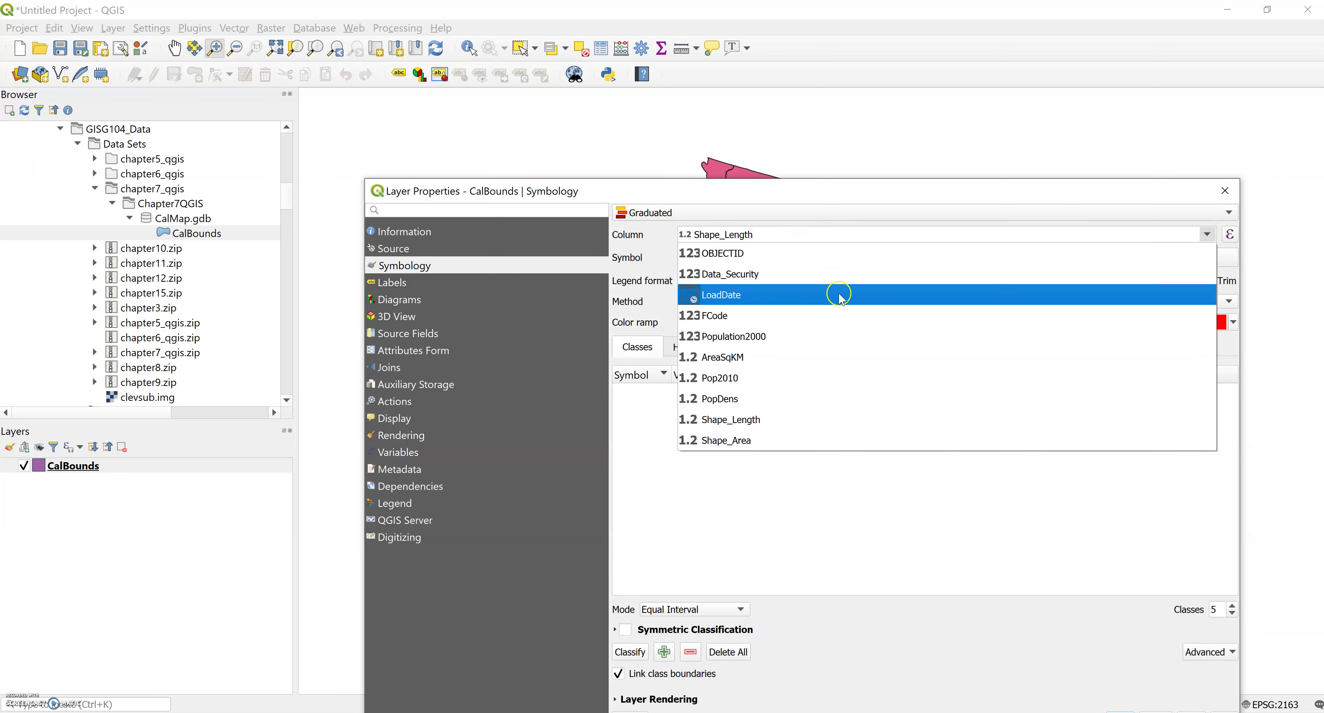
{"action": "left_click", "coordinate": [729, 399]}
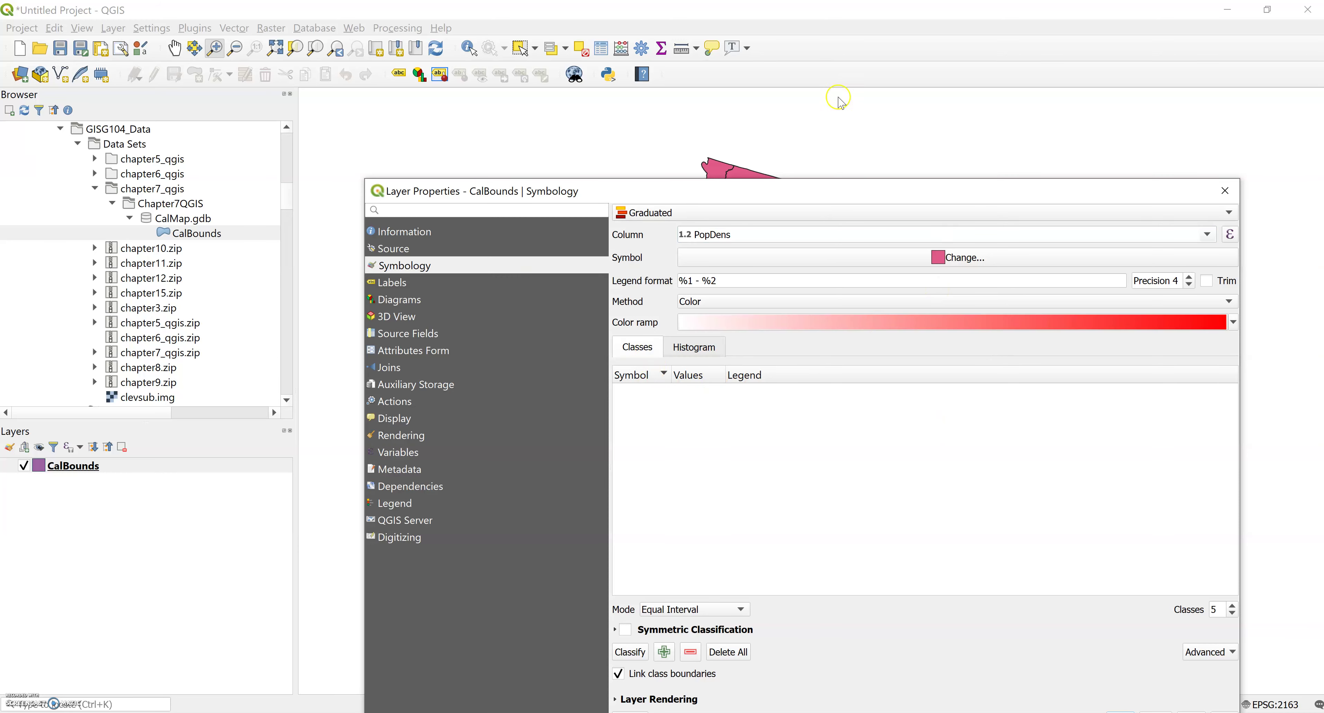
{"action": "left_click_drag", "start_coordinate": [822, 196], "coordinate": [793, 91]}
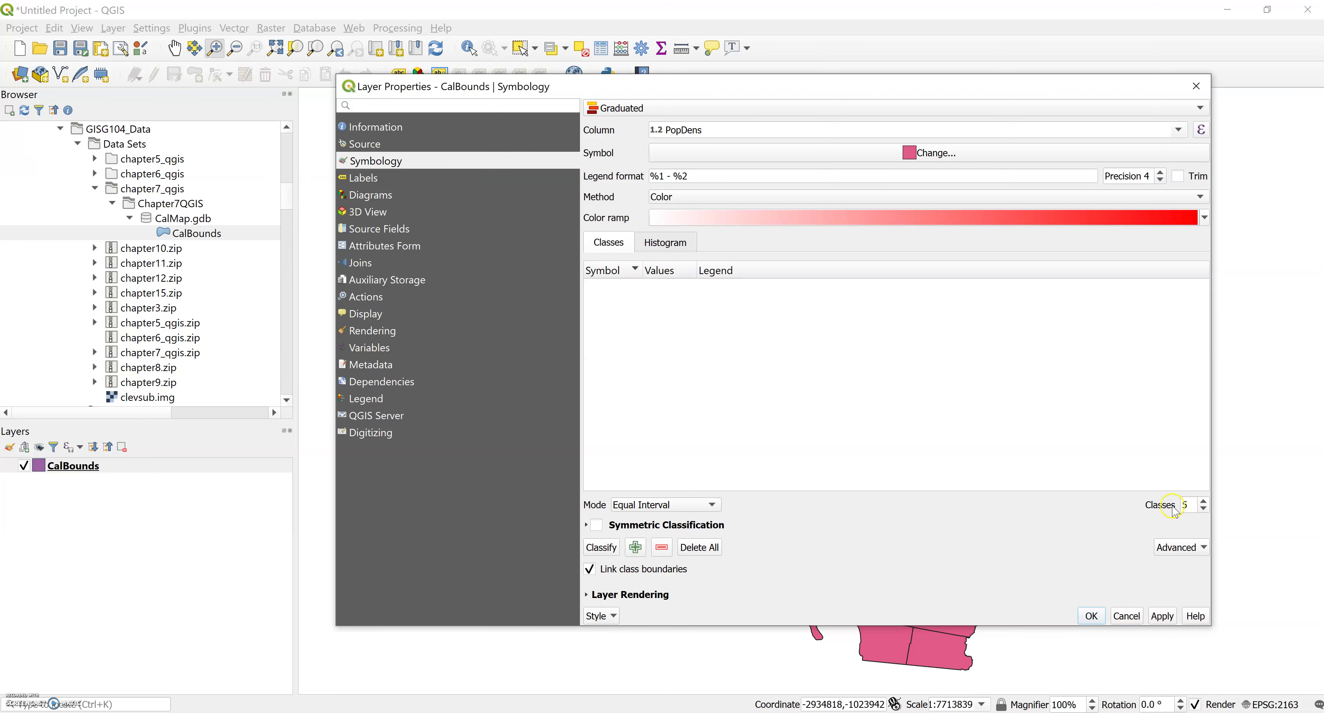
Choose the PopDens classification mode and review the colour ramp and class fill settings.
{"action": "left_click", "coordinate": [639, 505]}
{"action": "left_click", "coordinate": [643, 519]}
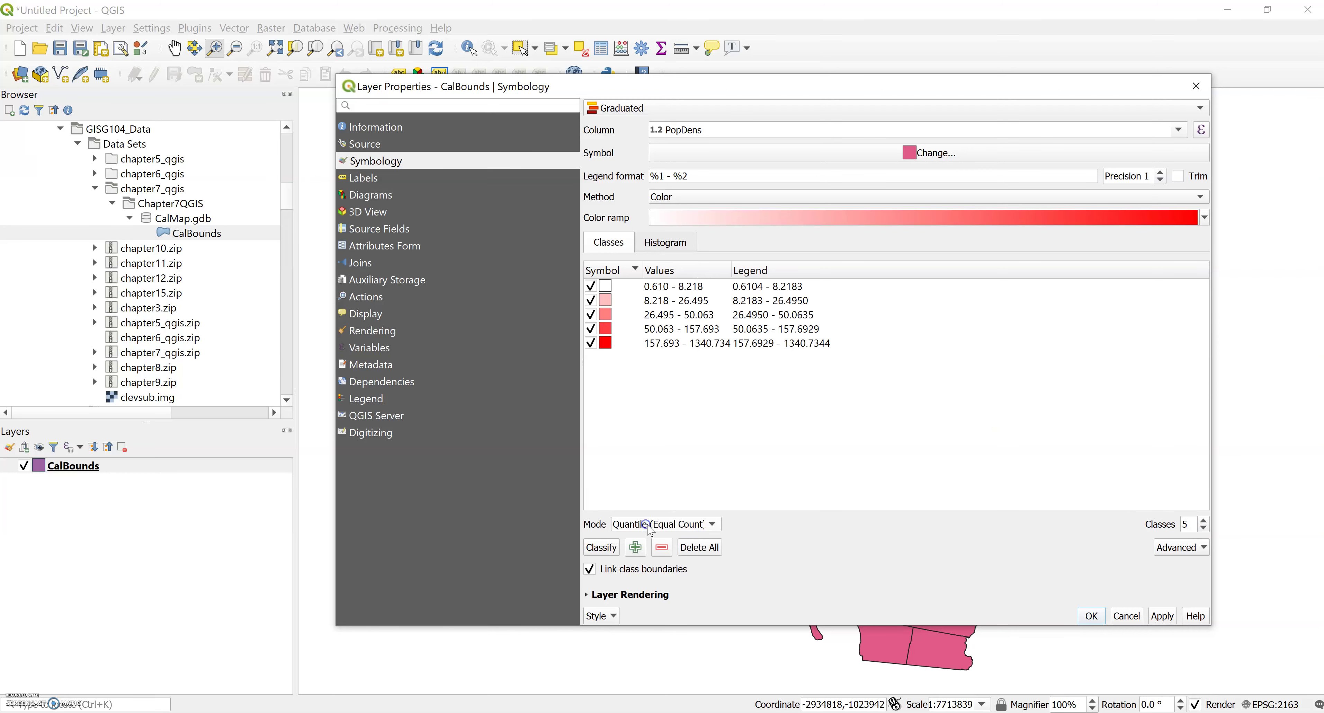
{"action": "left_click", "coordinate": [837, 219]}
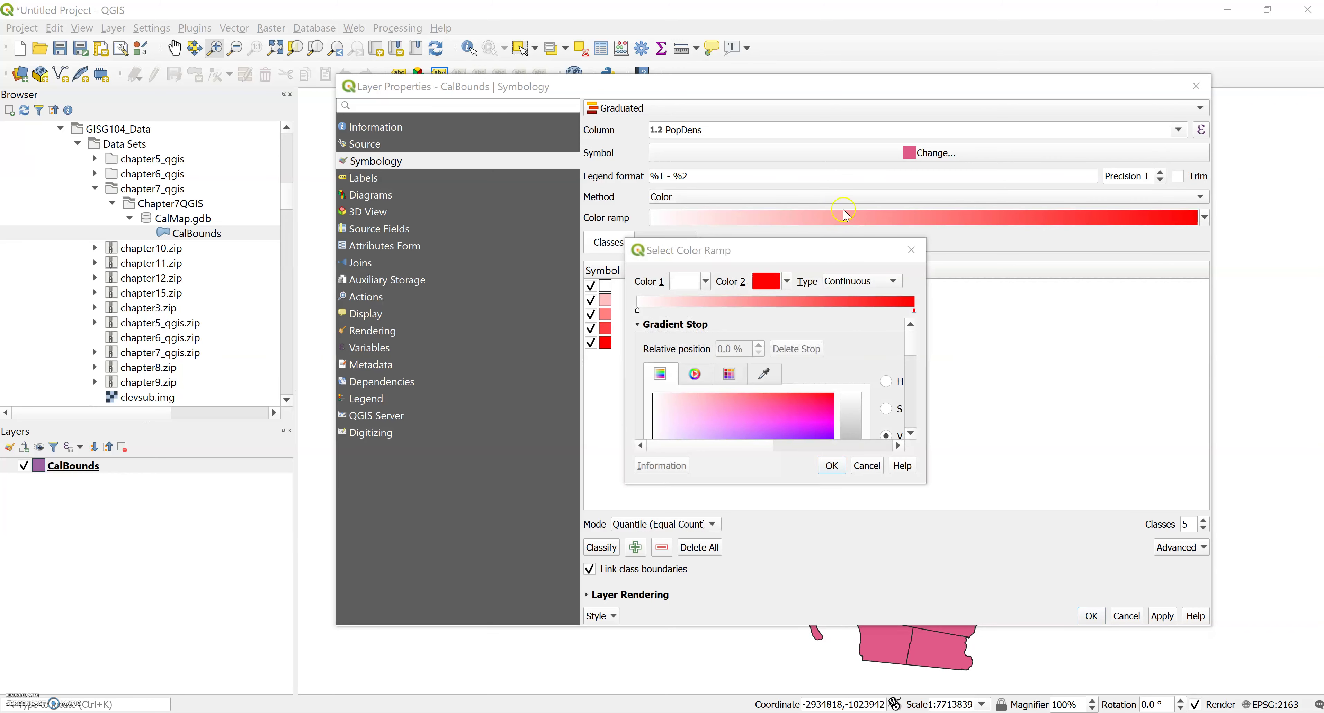
{"action": "left_click", "coordinate": [922, 255]}
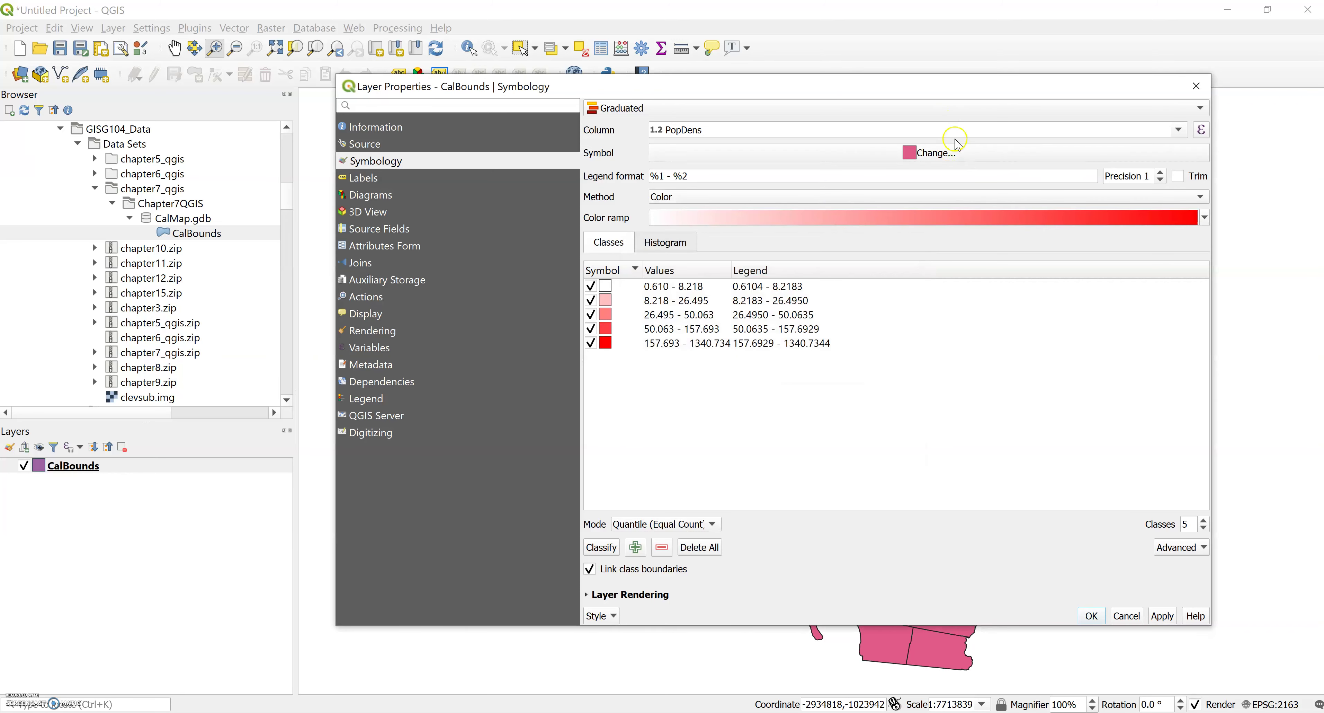
{"action": "left_click", "coordinate": [946, 152]}
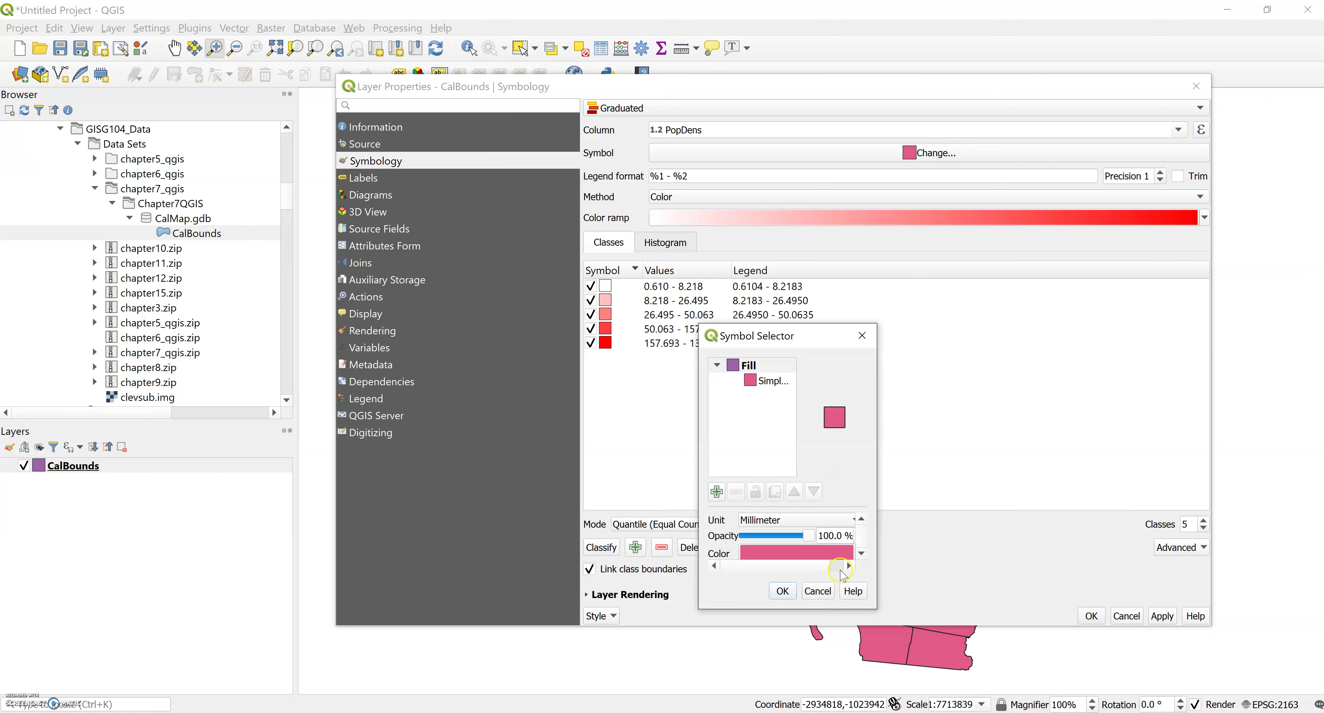
{"action": "left_click", "coordinate": [846, 553]}
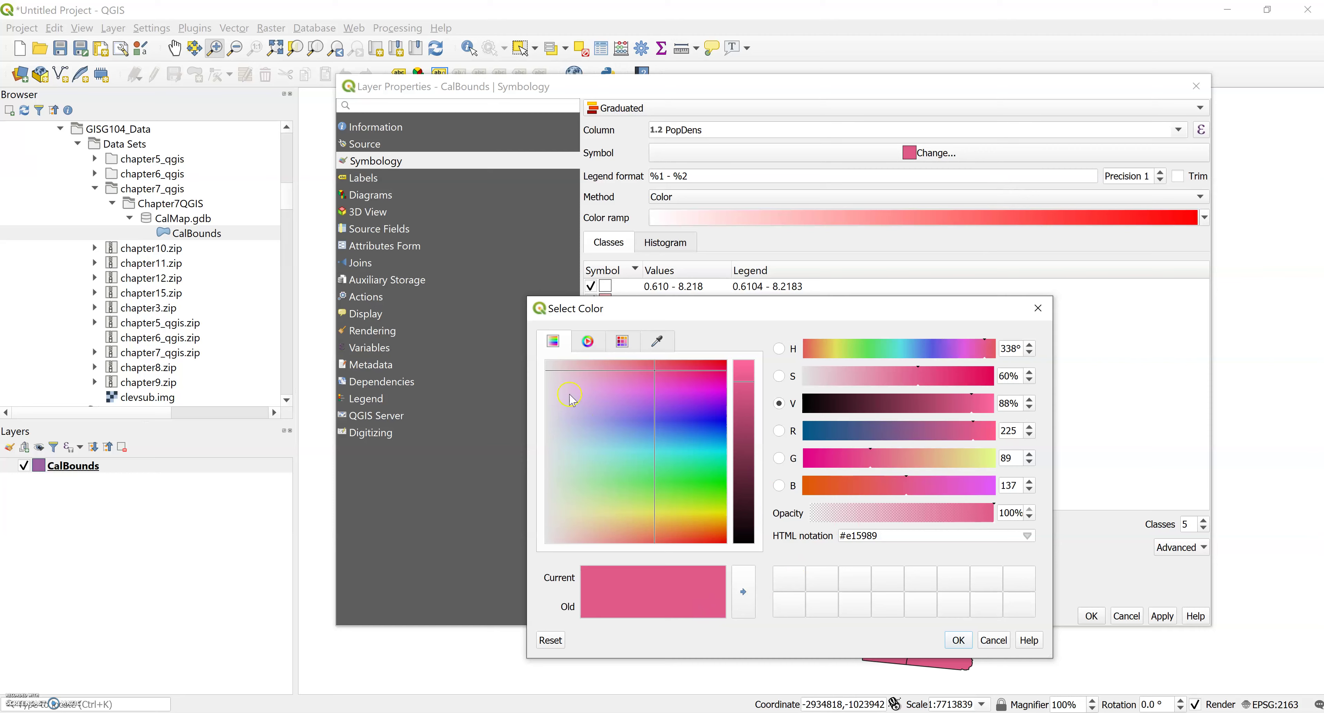
{"action": "left_click", "coordinate": [621, 341]}
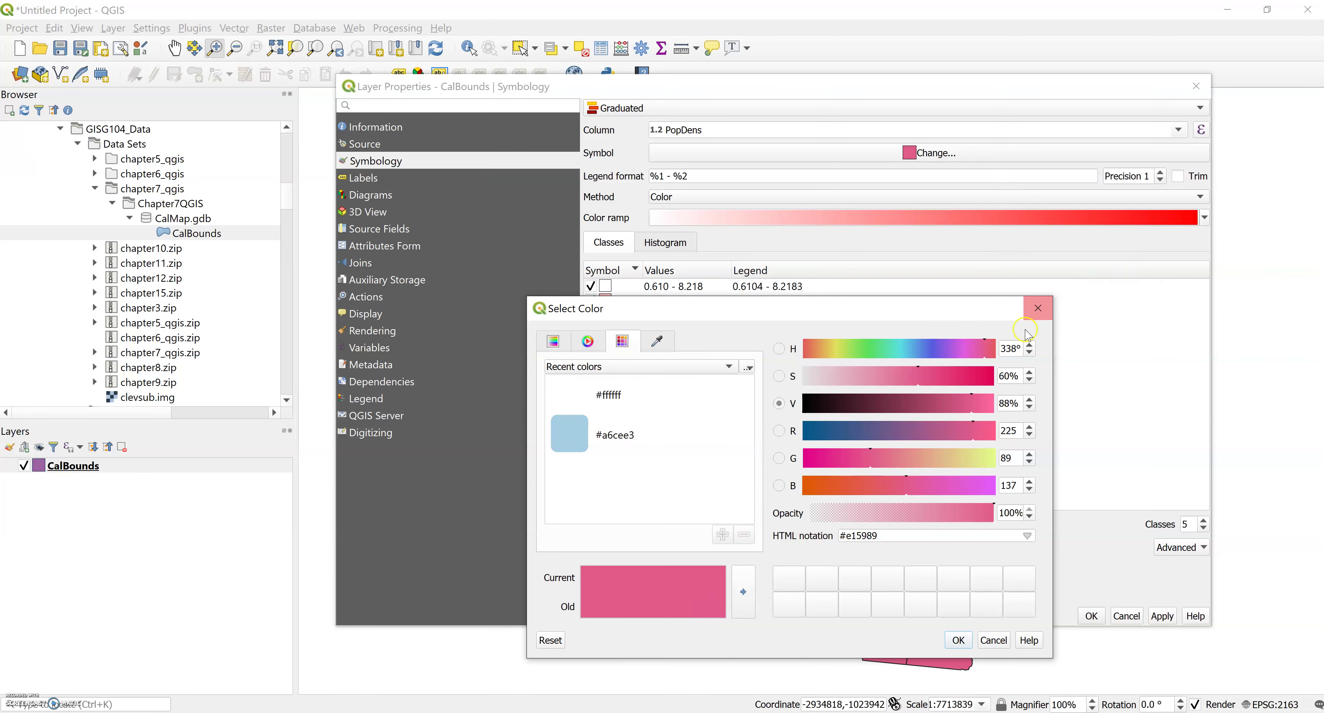
{"action": "left_click", "coordinate": [1038, 308]}
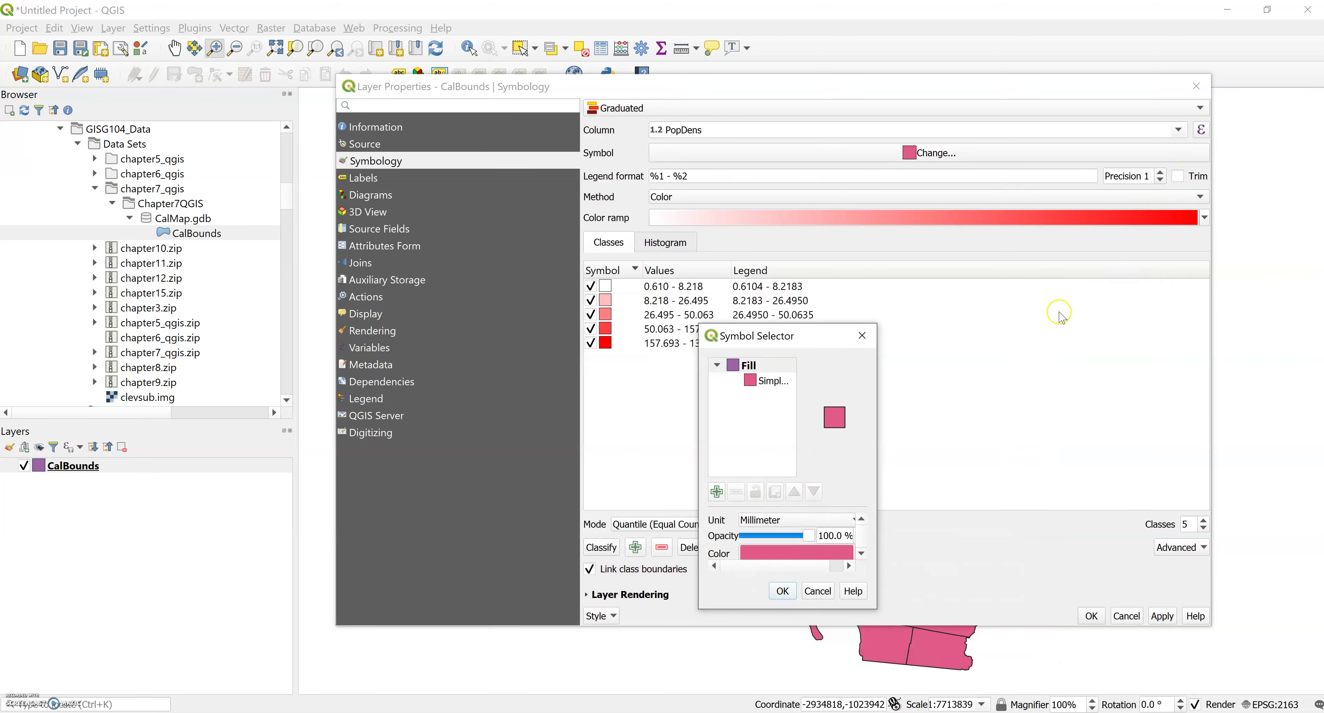
{"action": "left_click", "coordinate": [862, 336]}
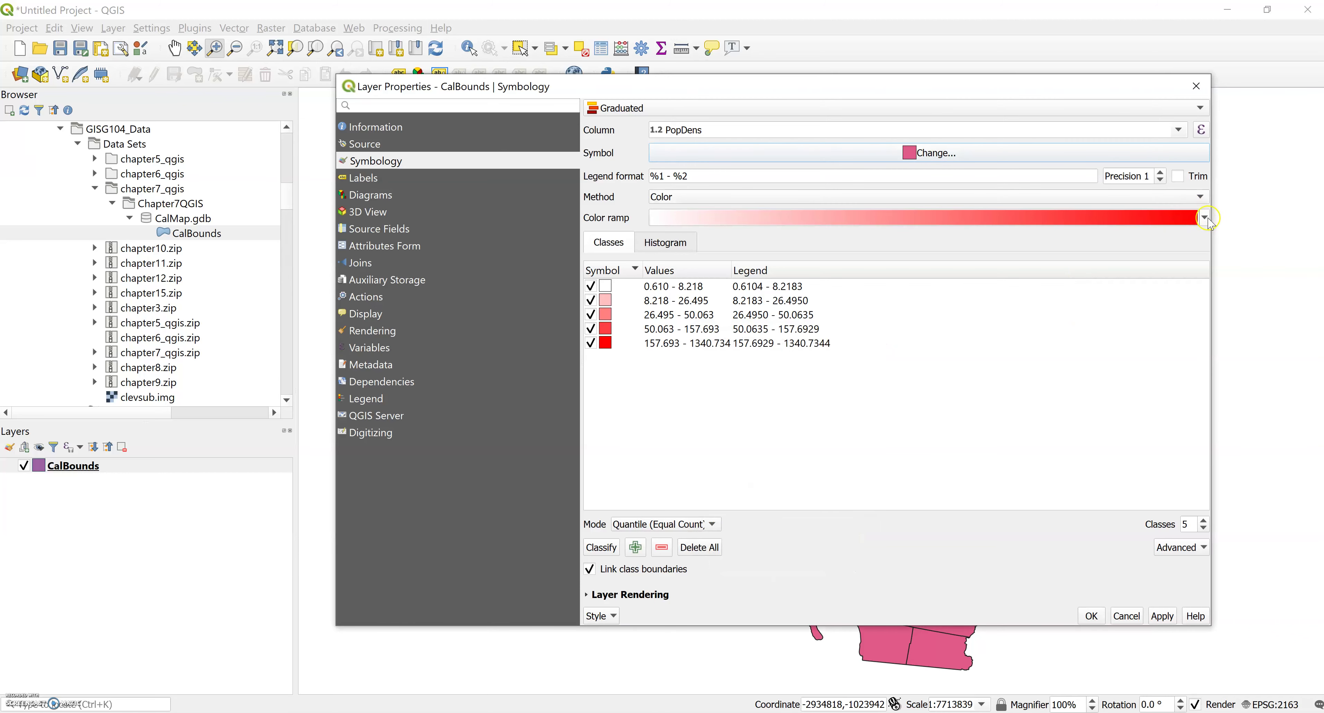
Apply the Greys colour ramp to the five PopDens classes and close the layer properties.
{"action": "left_click", "coordinate": [1205, 217]}
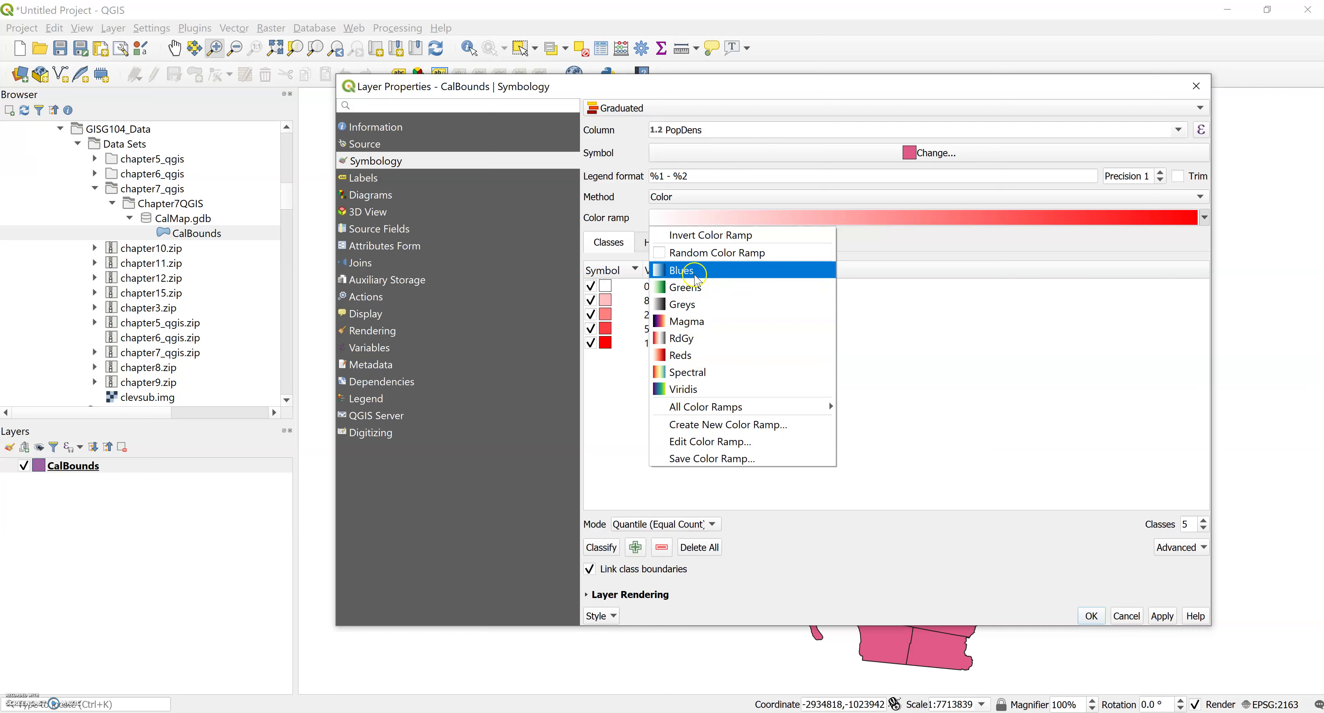
{"action": "left_click", "coordinate": [684, 308]}
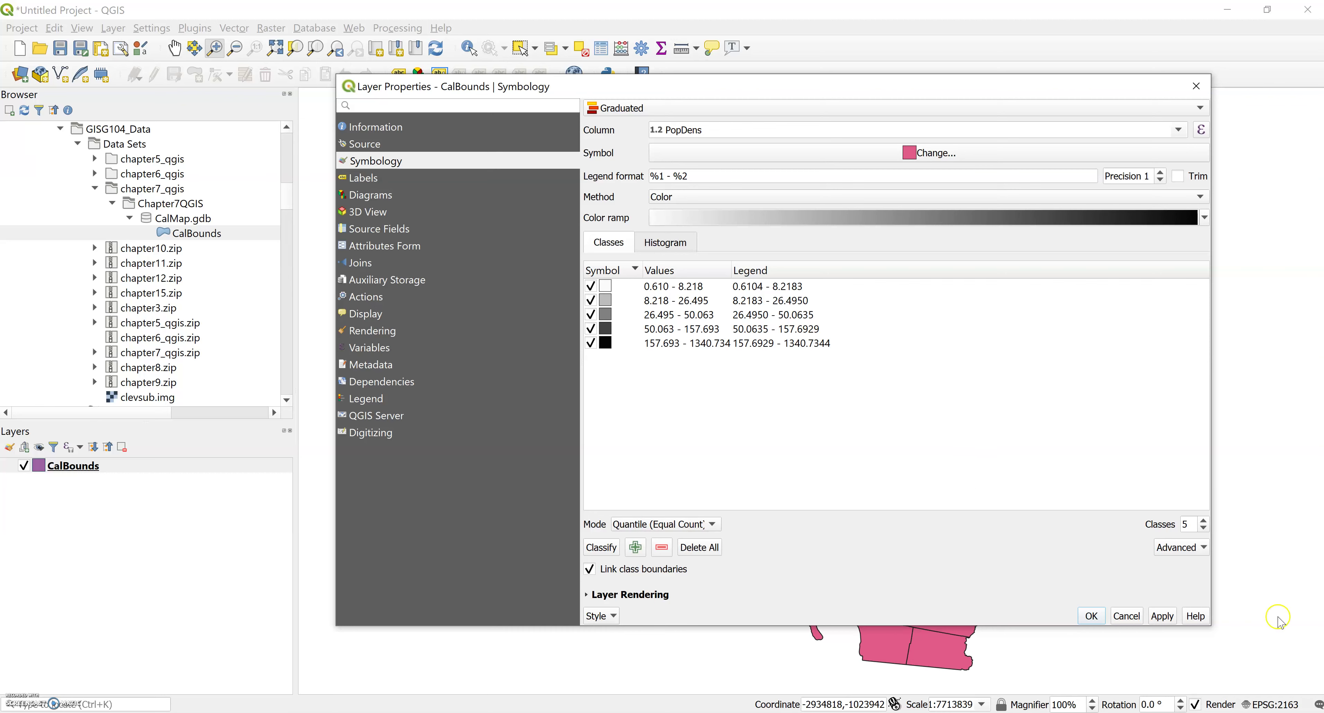
{"action": "left_click", "coordinate": [1090, 615]}
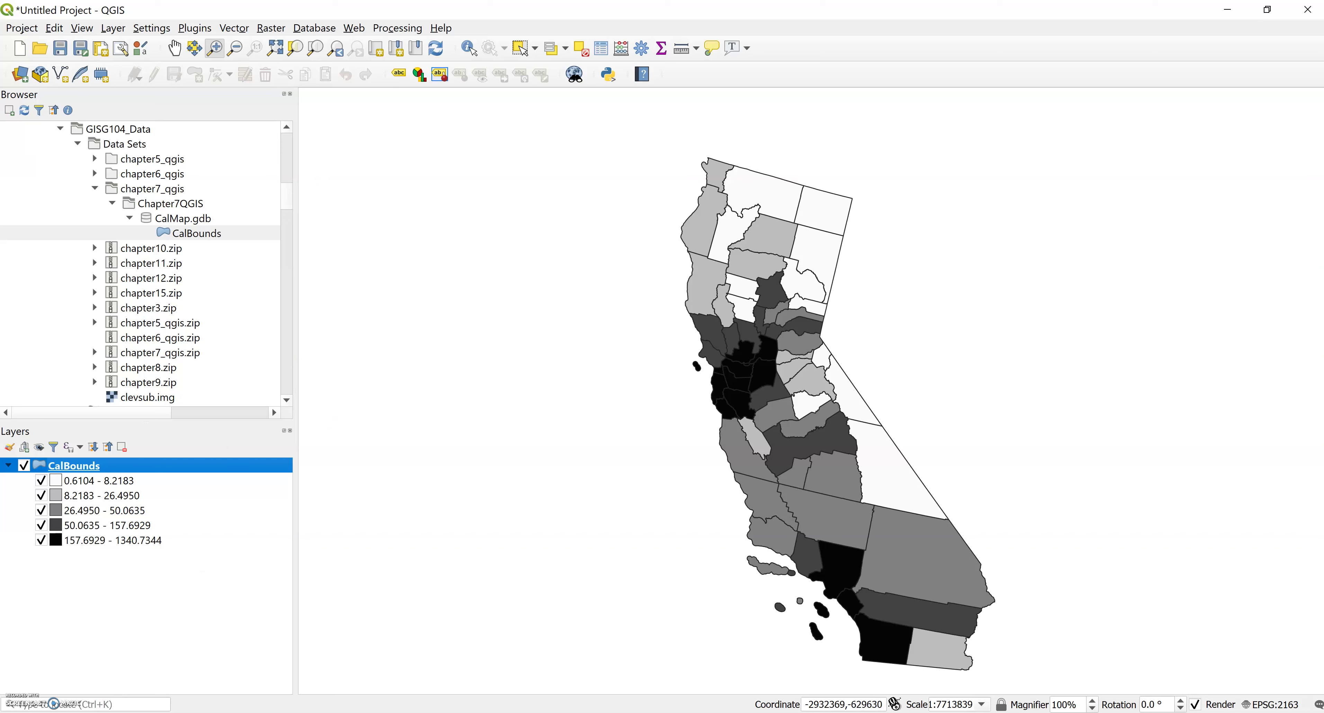
{"action": "left_click", "coordinate": [135, 544]}
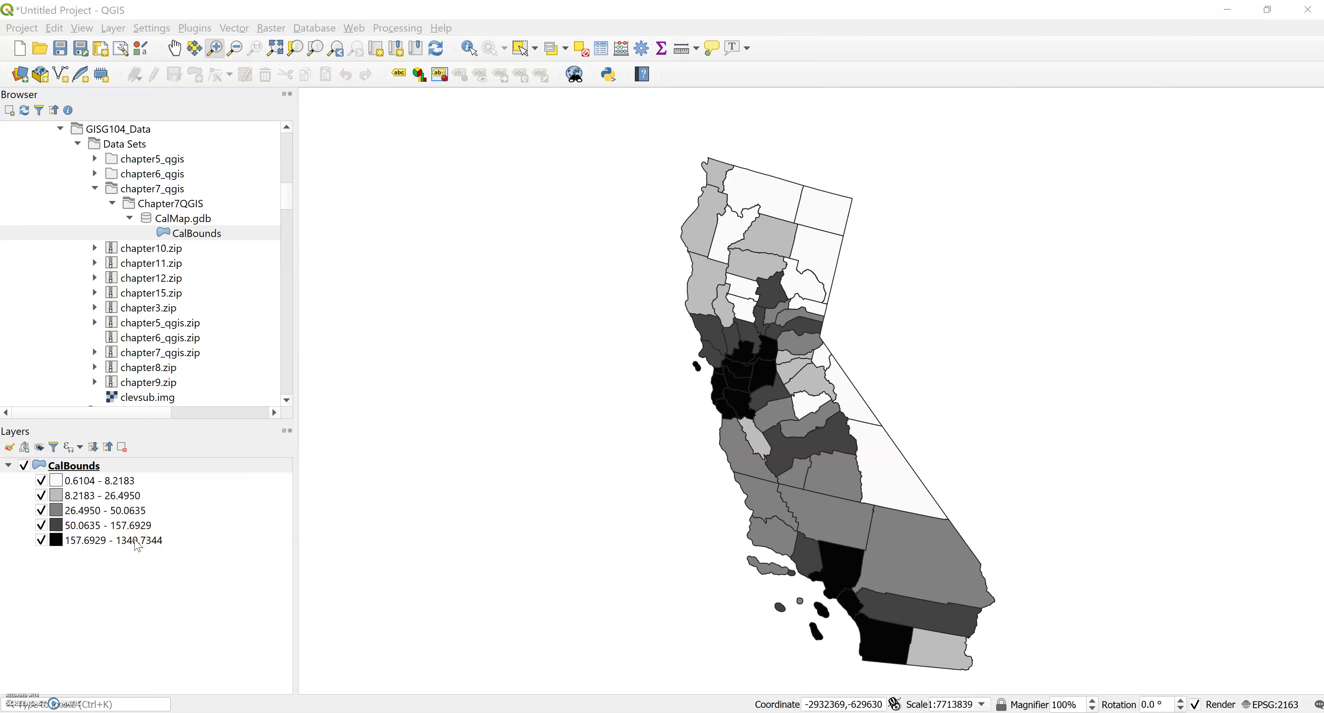
{"action": "left_click", "coordinate": [132, 574]}
{"action": "left_click", "coordinate": [12, 30]}
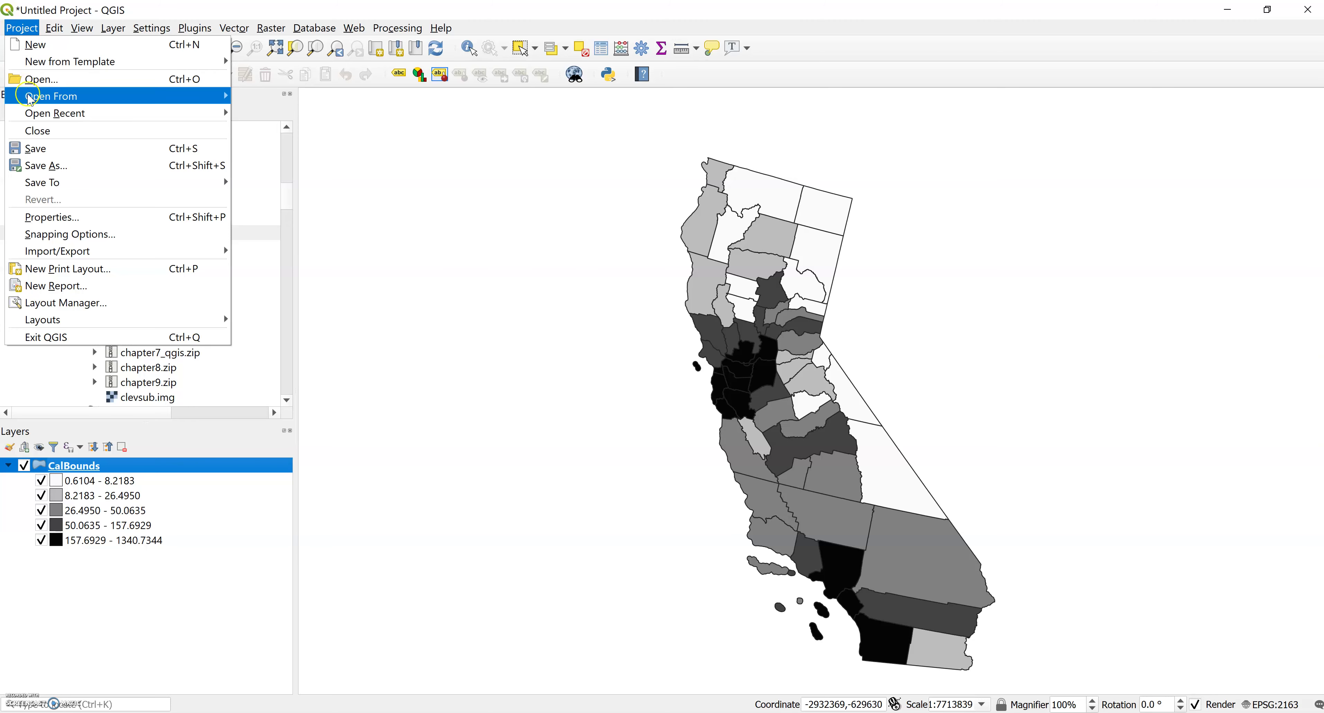
Create a new print layout titled 'California Population Density 2010'.
{"action": "left_click", "coordinate": [87, 271]}
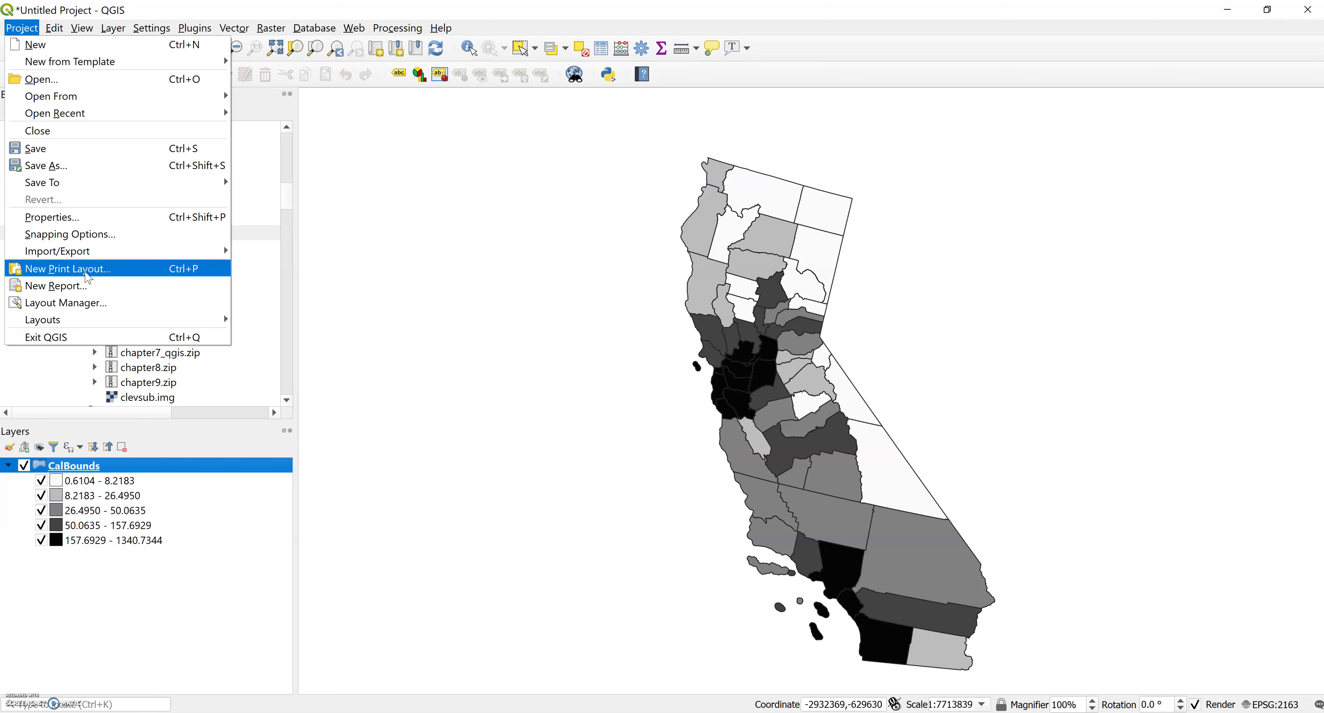
{"action": "left_click", "coordinate": [87, 275]}
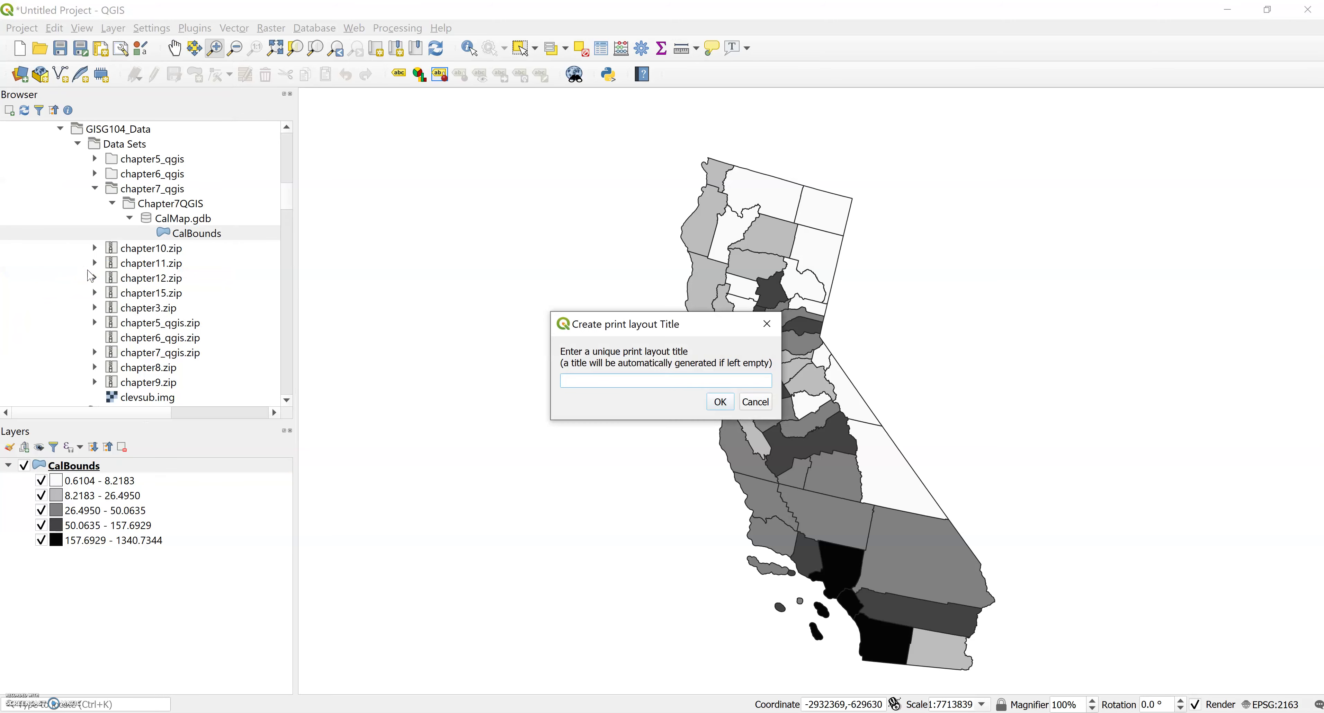
{"action": "type", "text": "CAlifornia Population Density 2010"}
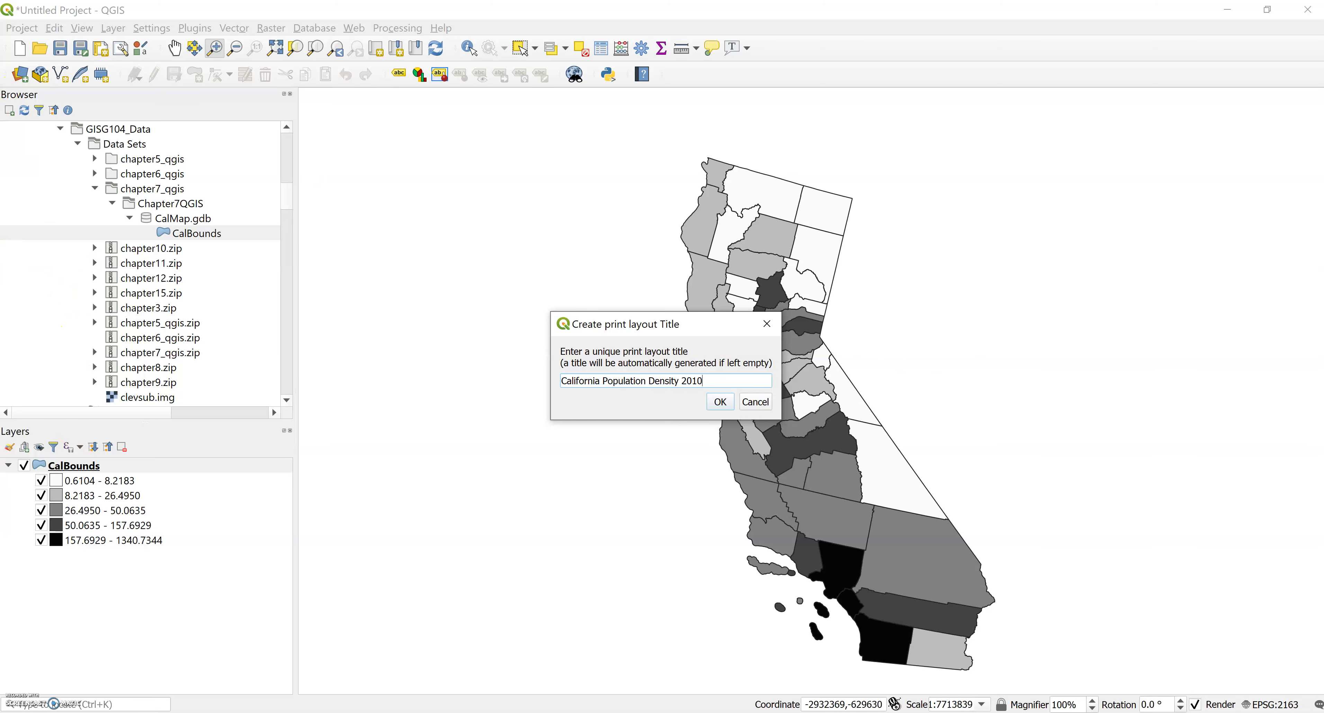
{"action": "left_click", "coordinate": [724, 403]}
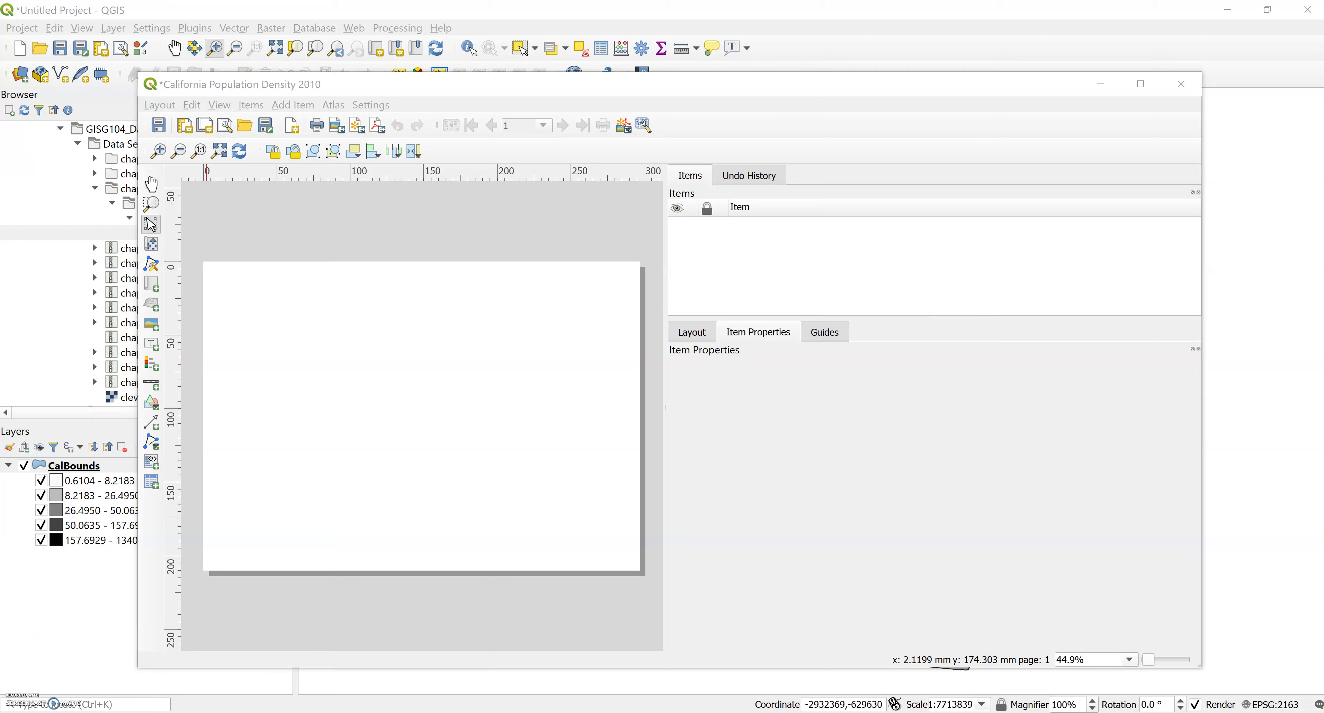
Maximize the 'California Population Density 2010' layout window to fill the screen.
{"action": "key", "text": "super+Up"}
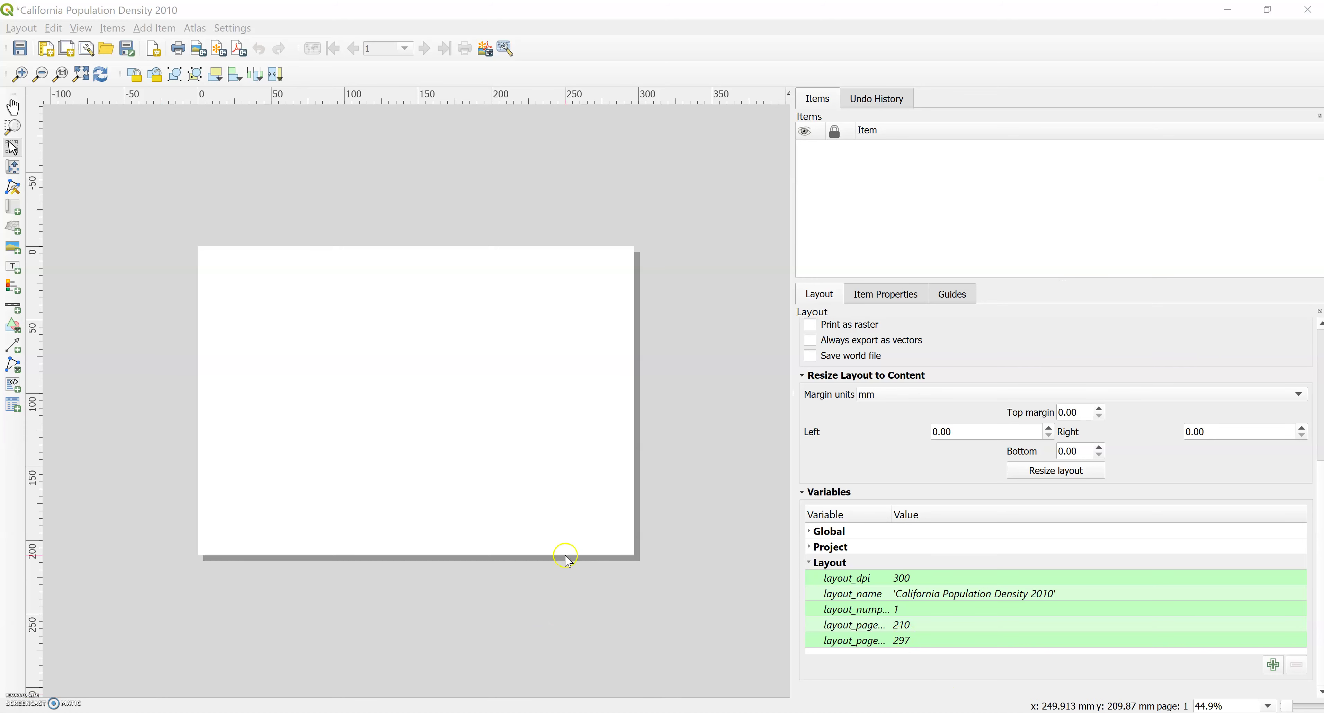
Open the Page Properties for the blank layout page.
{"action": "left_click", "coordinate": [897, 294]}
{"action": "left_click", "coordinate": [821, 296]}
{"action": "right_click", "coordinate": [225, 397]}
{"action": "left_click", "coordinate": [910, 301]}
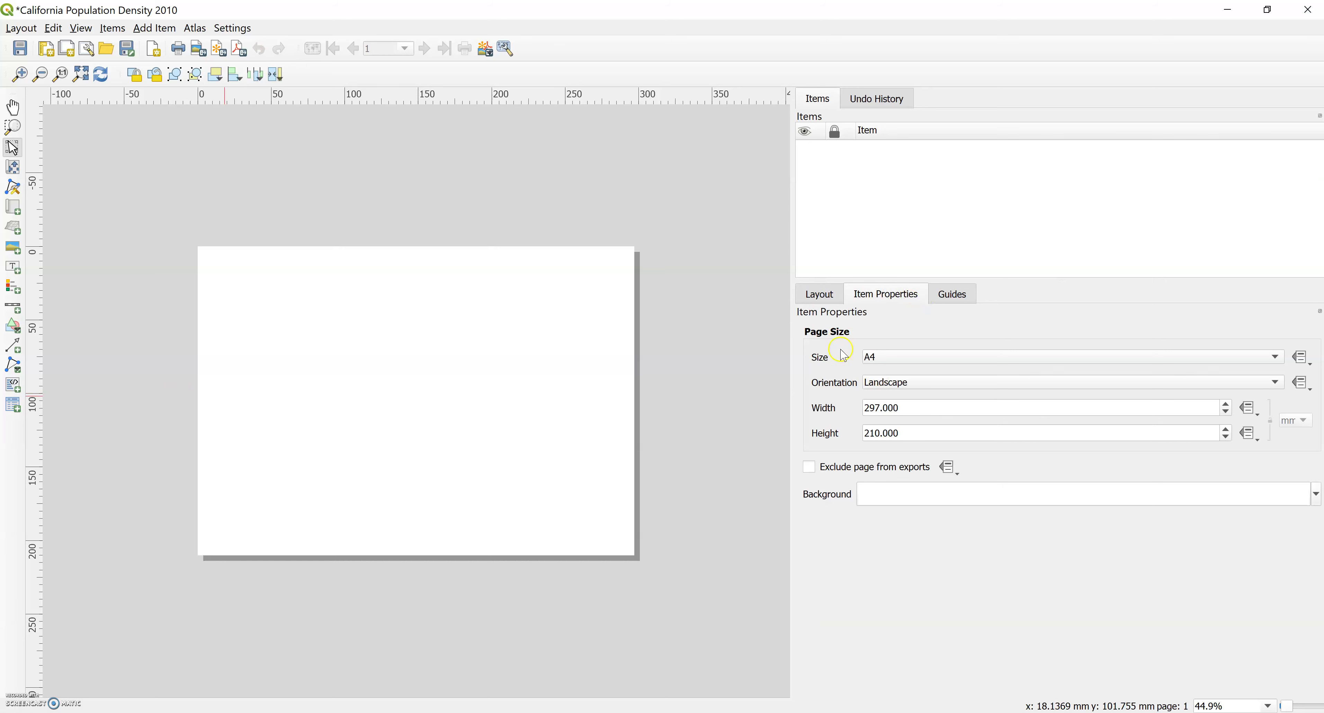
{"action": "right_click", "coordinate": [535, 368]}
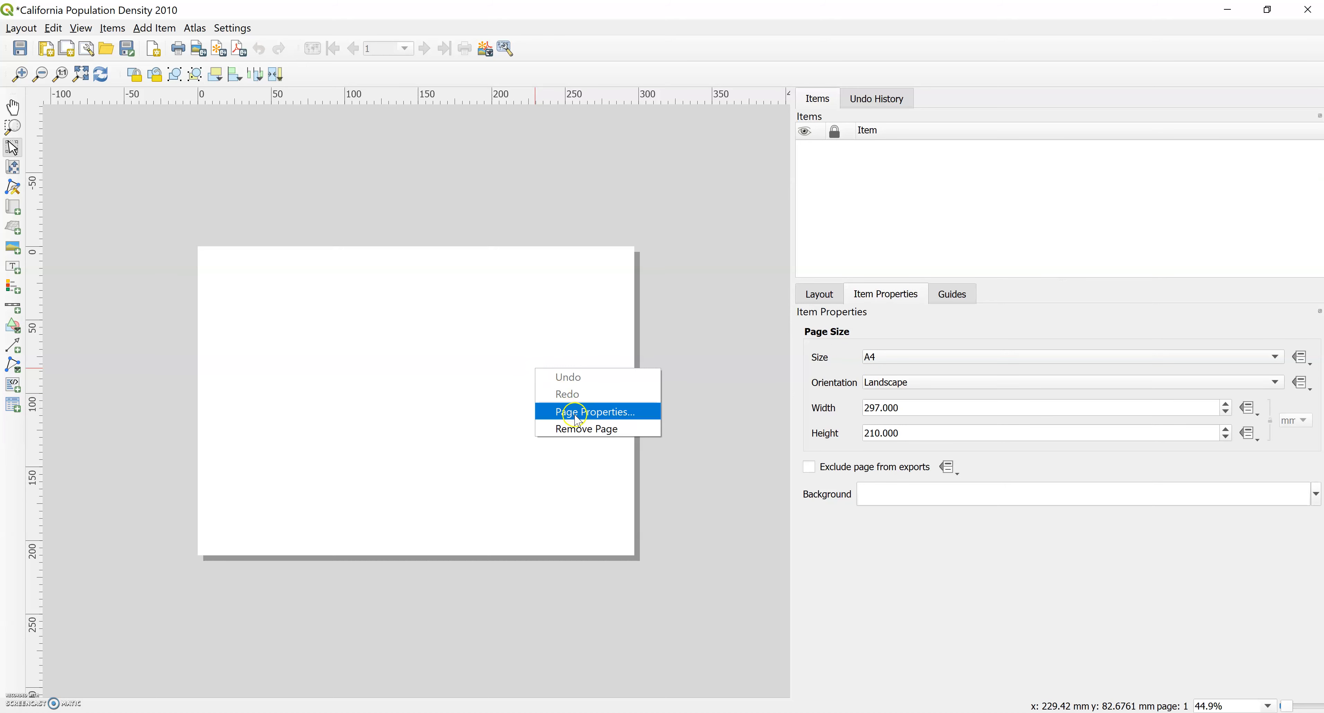
{"action": "left_click", "coordinate": [574, 413]}
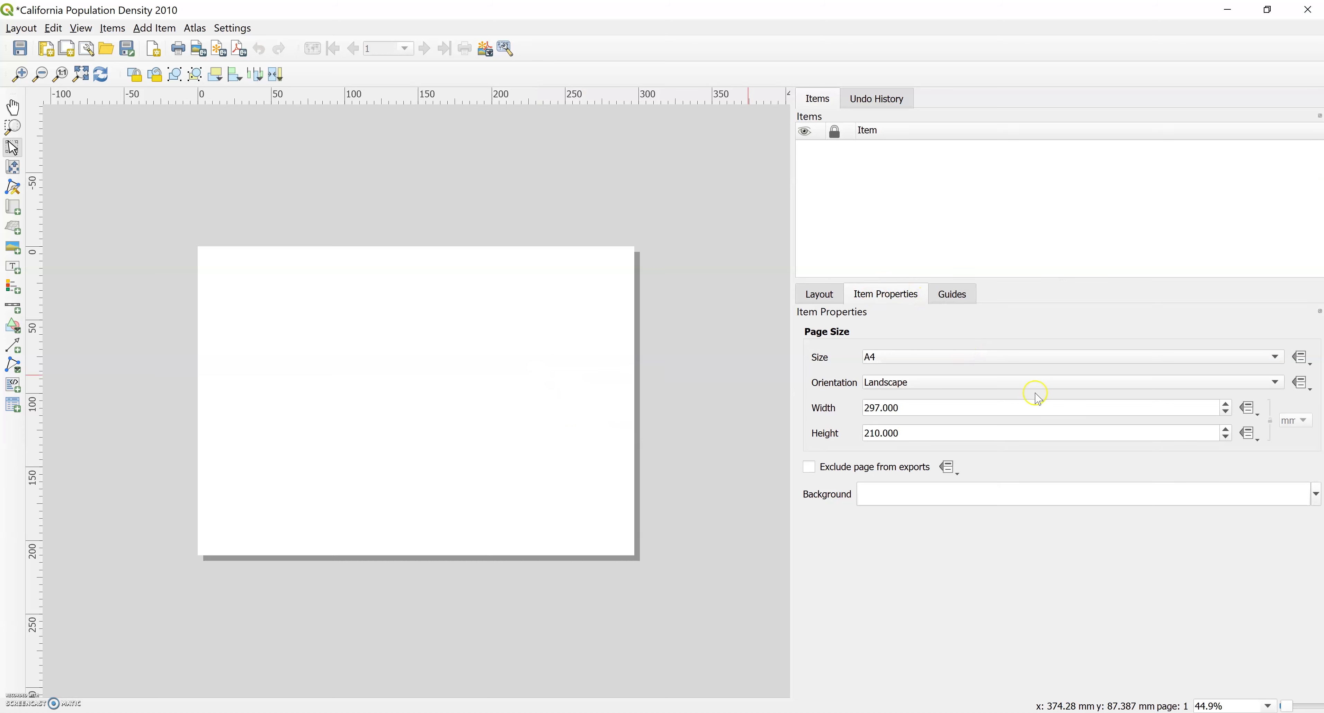
Set the page size to A4 in Portrait orientation (210 × 297 mm).
{"action": "left_click", "coordinate": [916, 357]}
{"action": "left_click", "coordinate": [915, 358]}
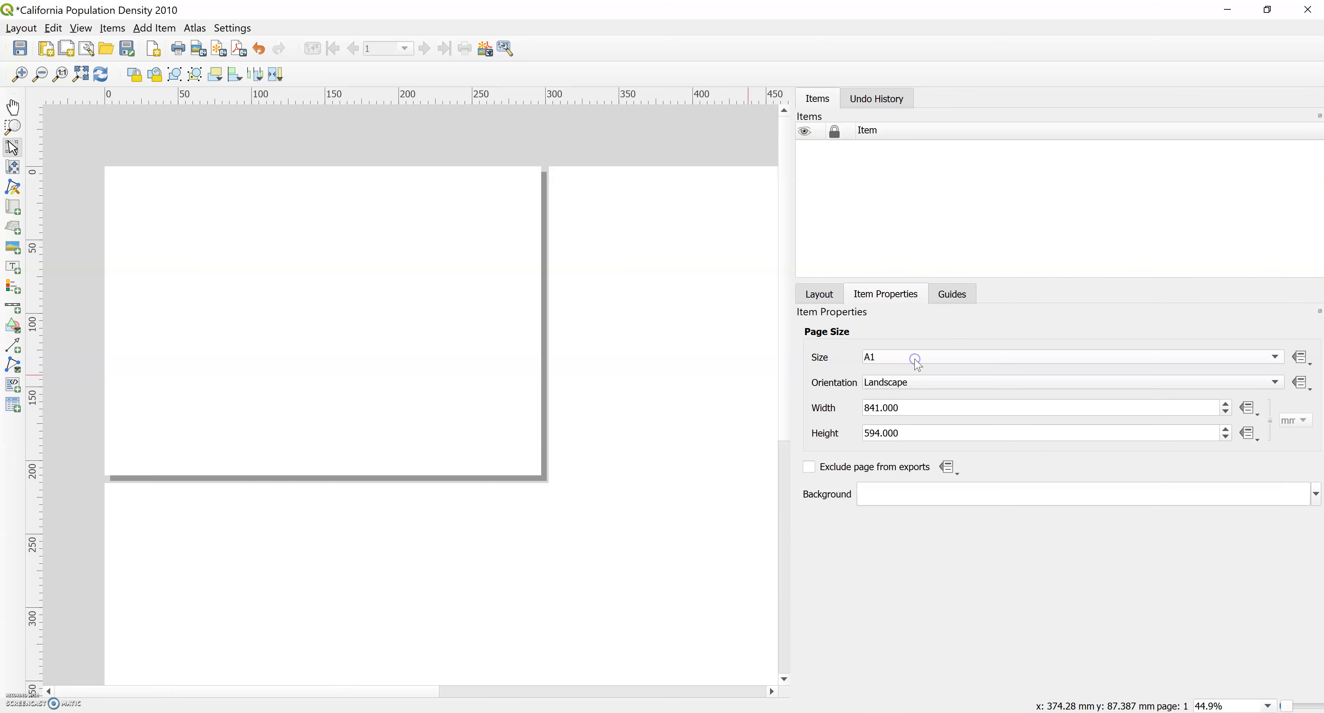
{"action": "left_click", "coordinate": [985, 357]}
{"action": "left_click", "coordinate": [985, 314]}
{"action": "left_click", "coordinate": [985, 383]}
{"action": "left_click", "coordinate": [985, 368]}
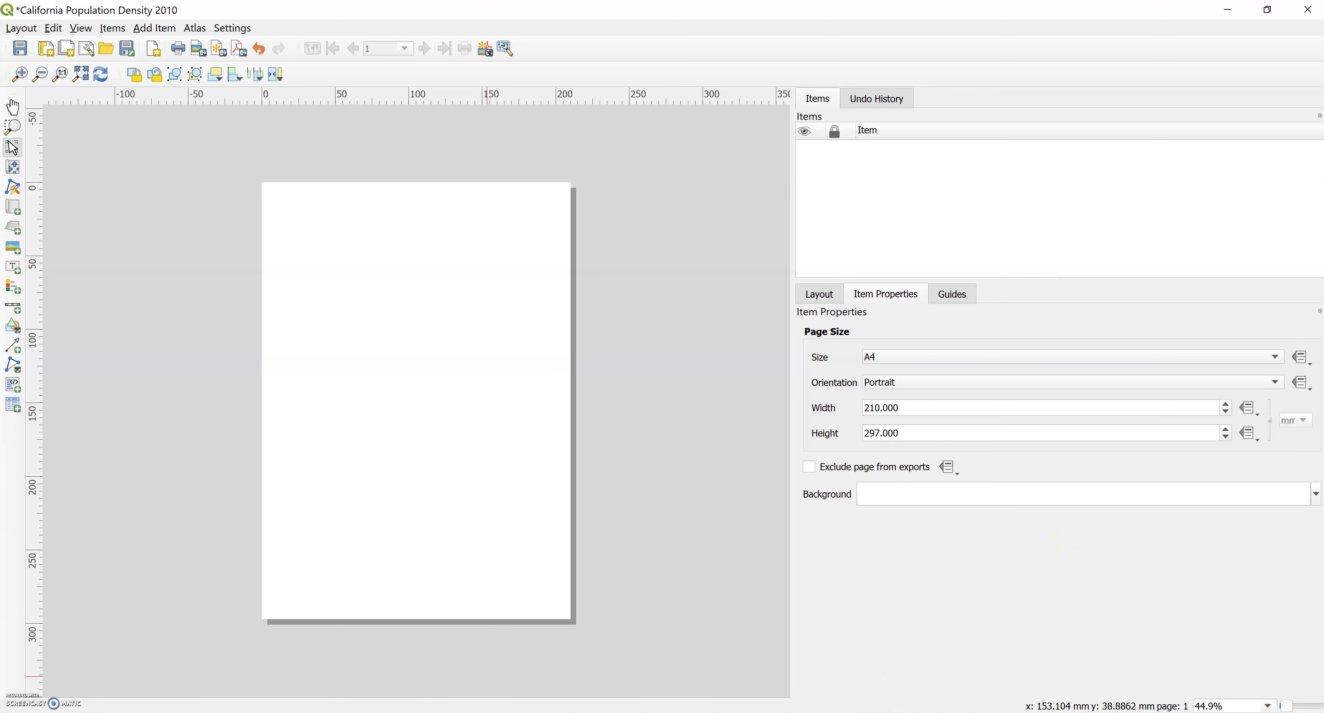
{"action": "key", "text": "c"}
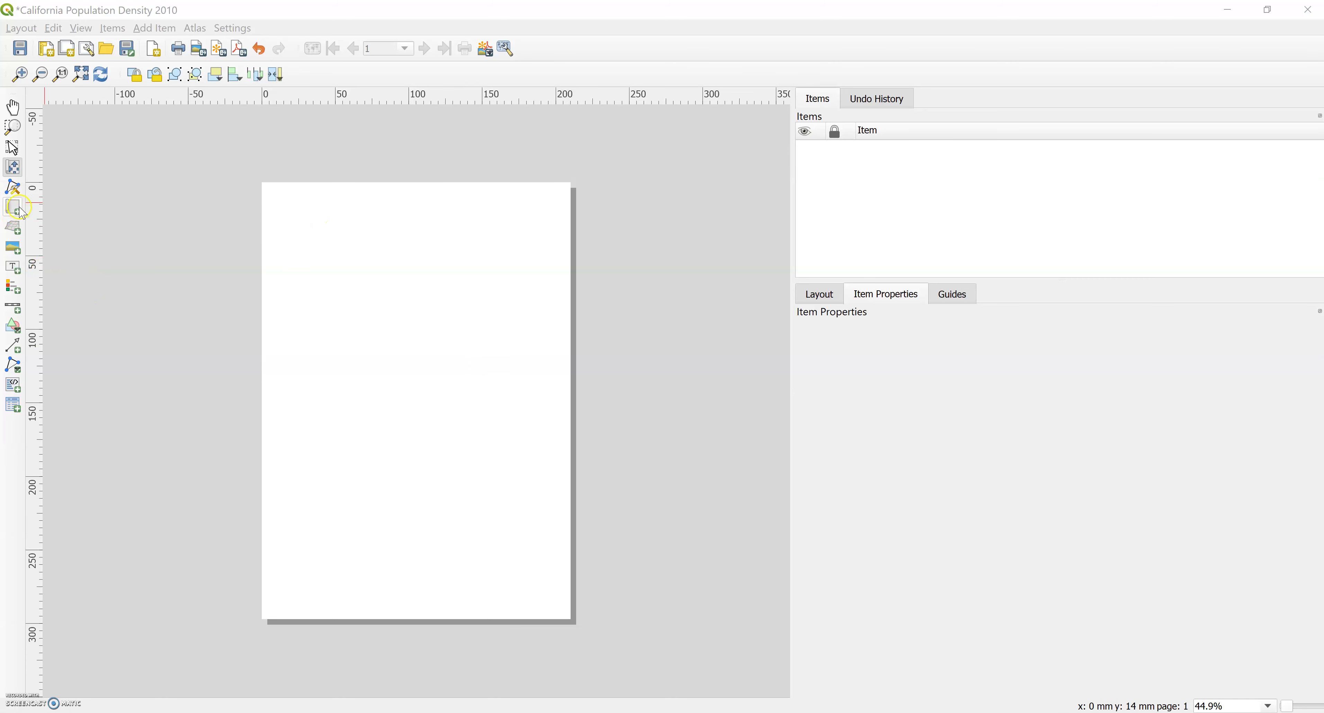
Draw a map frame of the grey California counties across the upper page and resize it.
{"action": "left_click", "coordinate": [13, 207]}
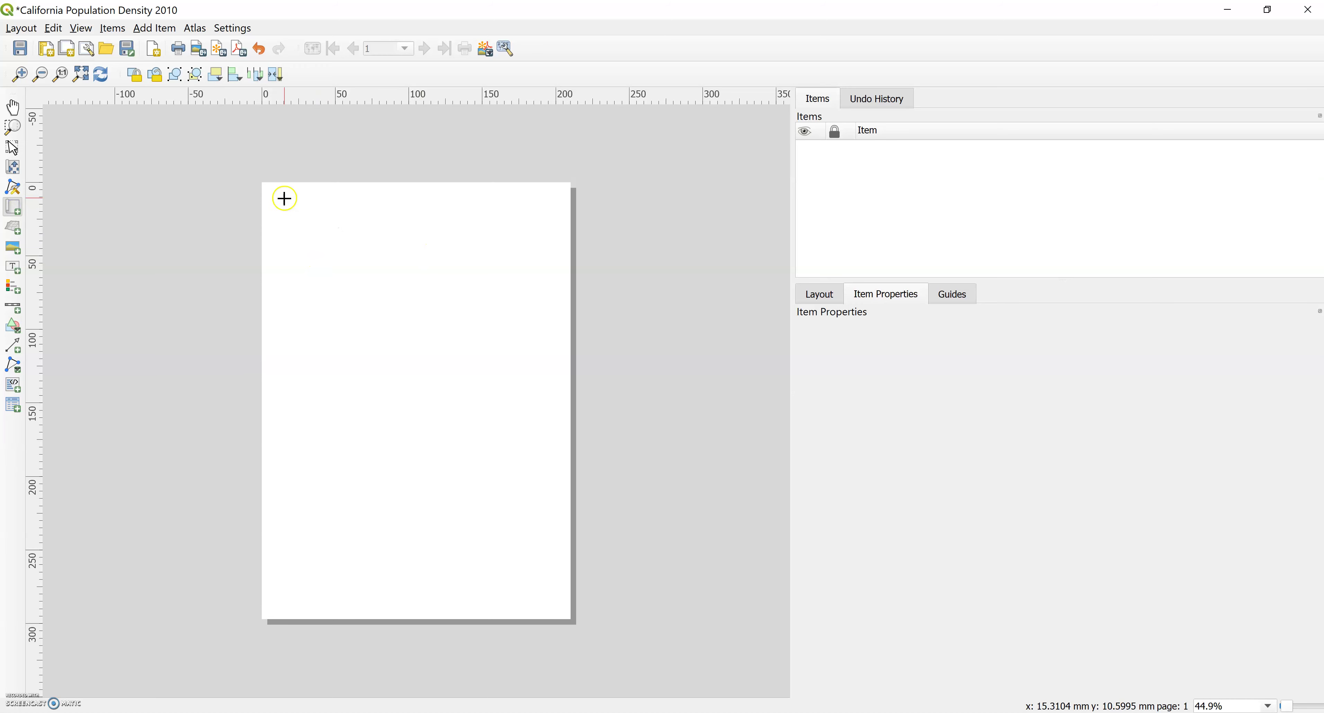
{"action": "left_click_drag", "start_coordinate": [284, 198], "coordinate": [548, 504]}
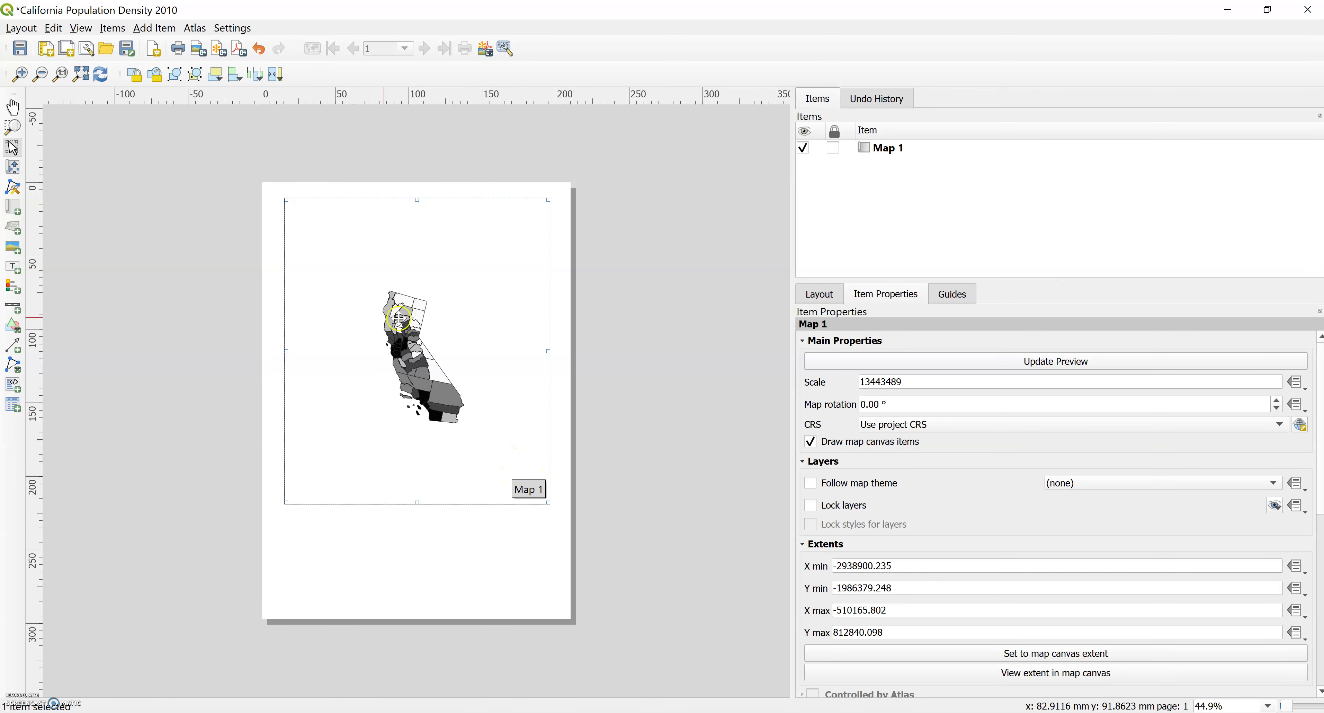
{"action": "scroll", "coordinate": [406, 394], "scroll_direction": "up", "scroll_amount": 1}
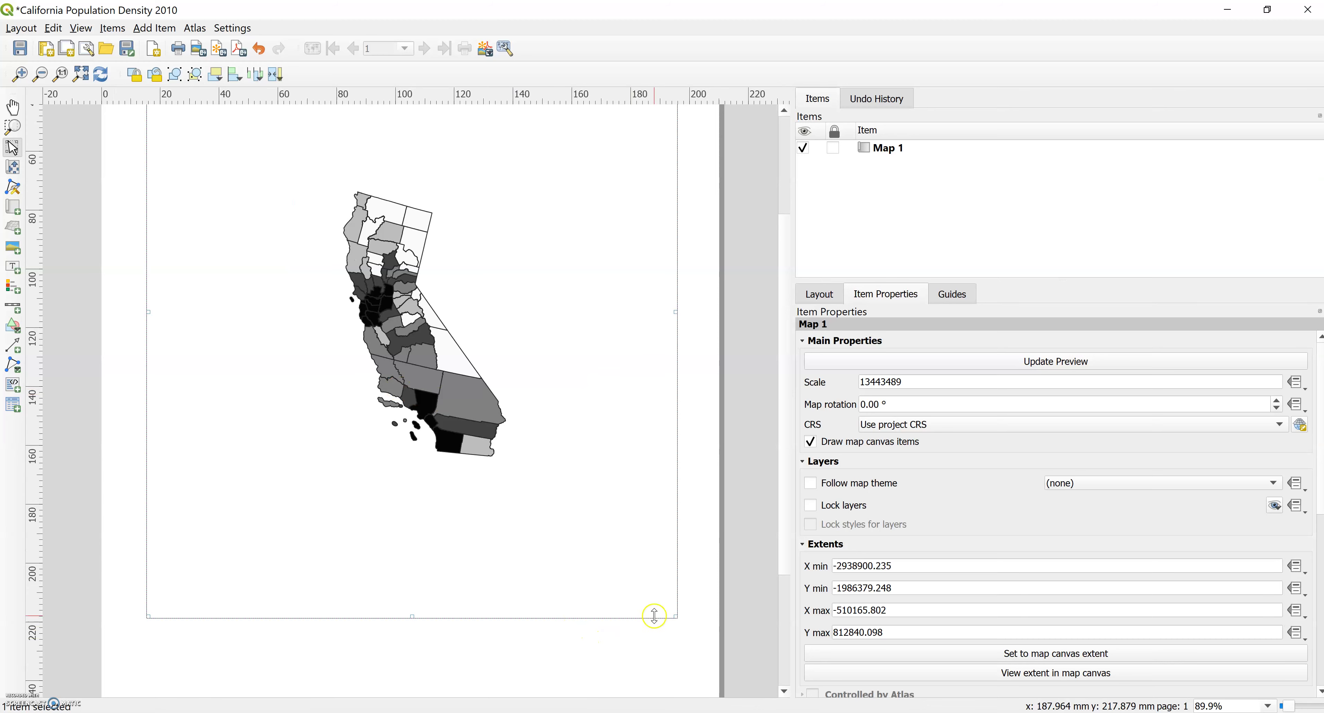
{"action": "left_click_drag", "start_coordinate": [677, 616], "coordinate": [638, 594]}
{"action": "left_click", "coordinate": [20, 73]}
{"action": "left_click", "coordinate": [60, 74]}
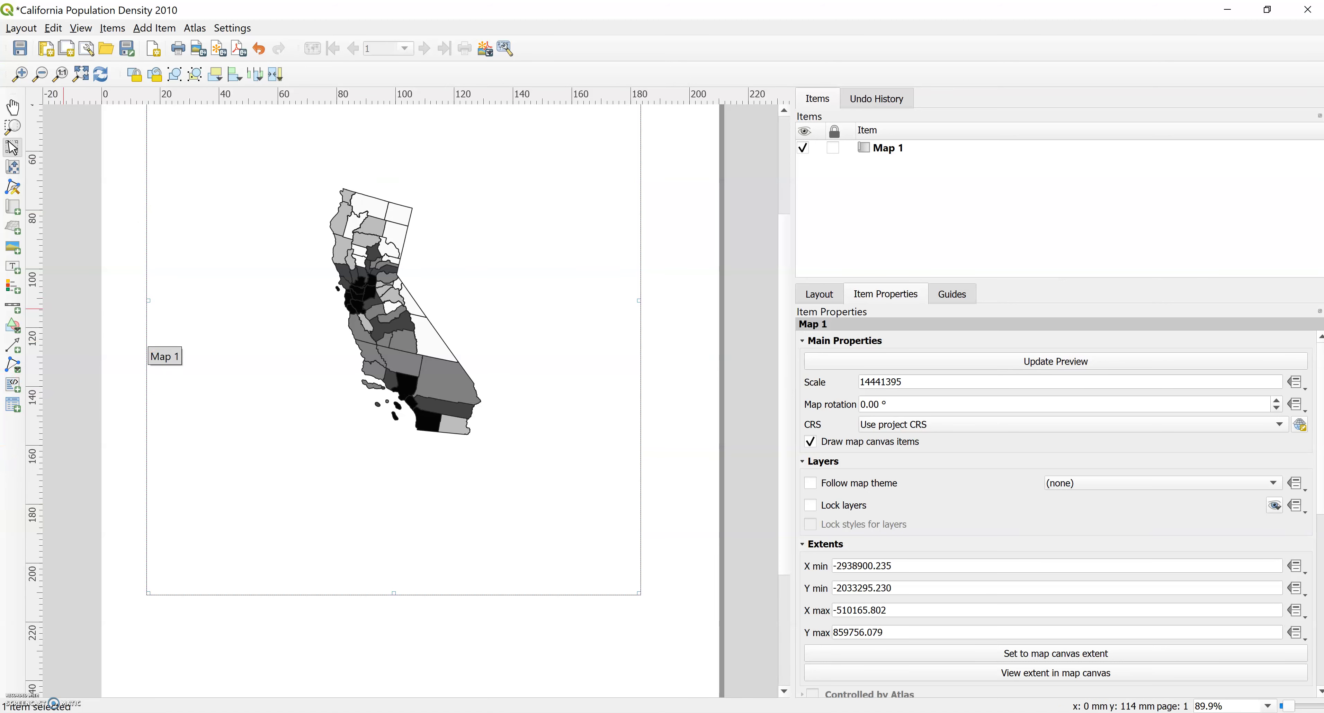
{"action": "left_click", "coordinate": [12, 127]}
{"action": "scroll", "coordinate": [409, 352], "scroll_direction": "up", "scroll_amount": 1}
{"action": "scroll", "coordinate": [404, 349], "scroll_direction": "down", "scroll_amount": 2}
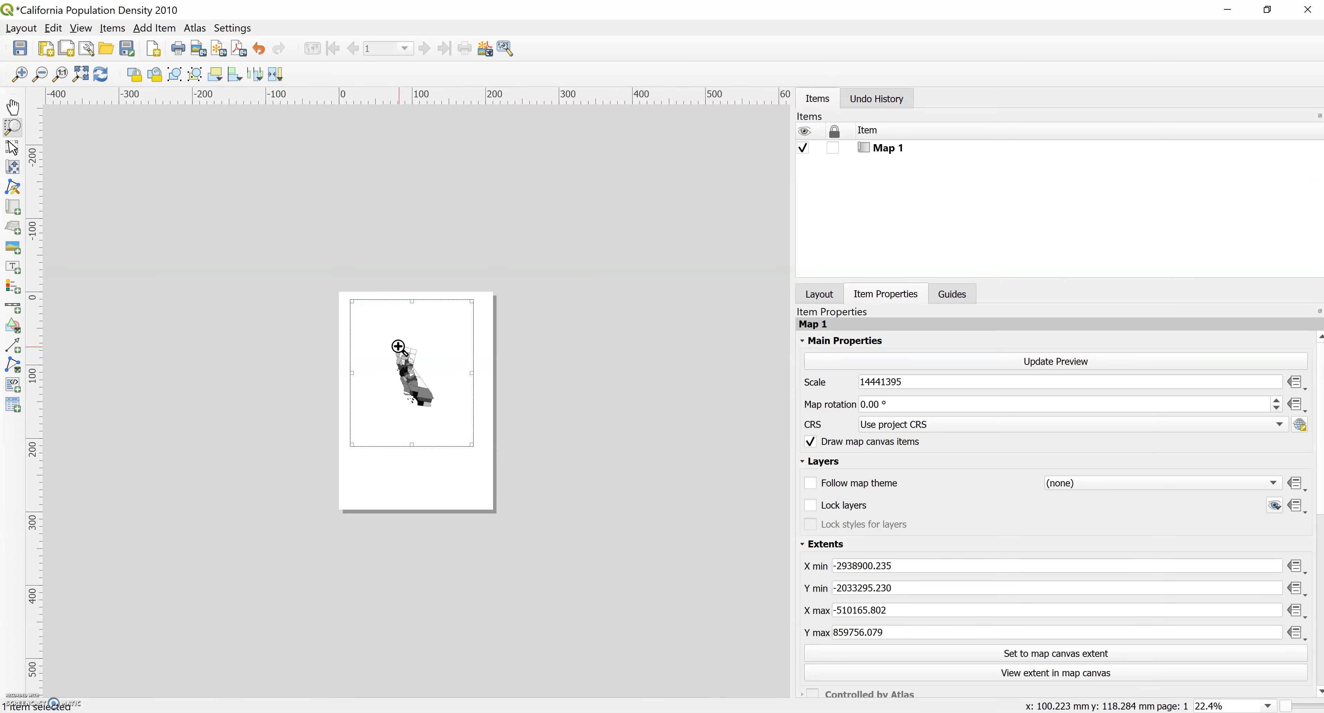
{"action": "scroll", "coordinate": [398, 346], "scroll_direction": "up", "scroll_amount": 1}
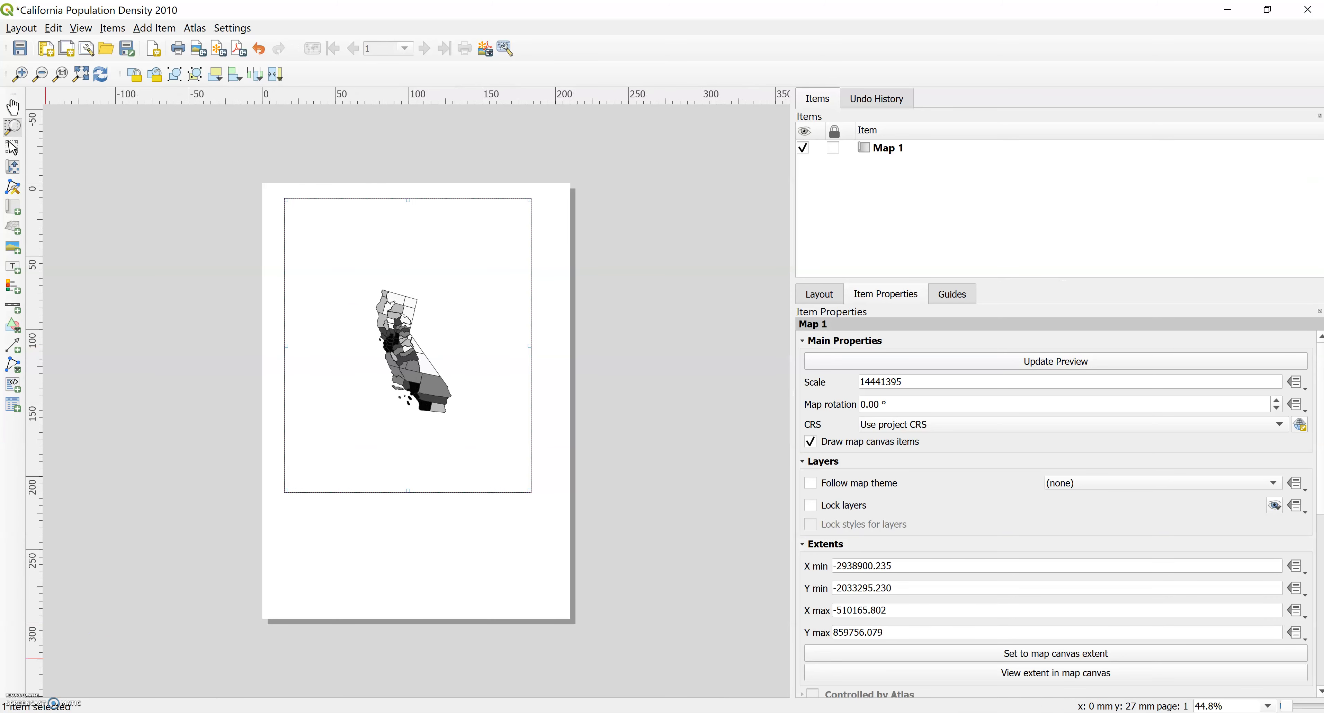
Shift the California map up and left inside its frame so the whole state shows.
{"action": "left_click", "coordinate": [9, 691]}
{"action": "left_click", "coordinate": [13, 167]}
{"action": "left_click", "coordinate": [355, 376]}
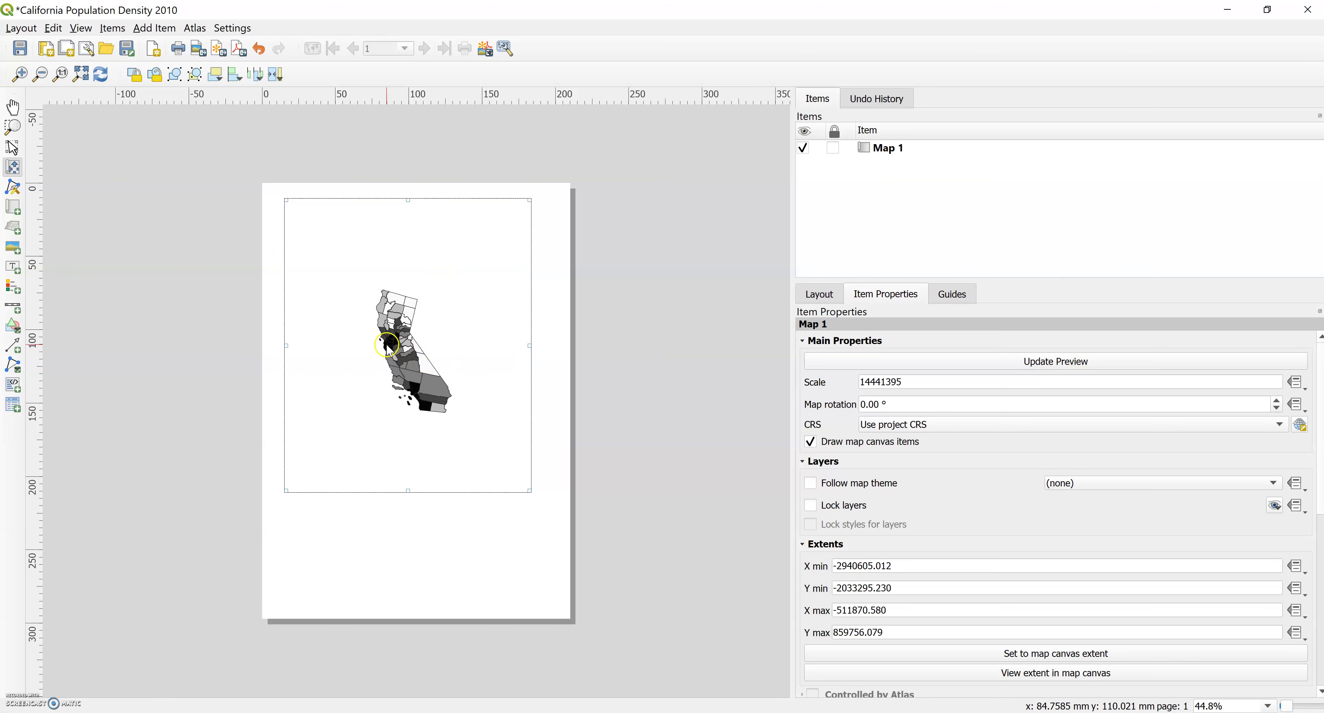
{"action": "scroll", "coordinate": [388, 348], "scroll_direction": "up", "scroll_amount": 1}
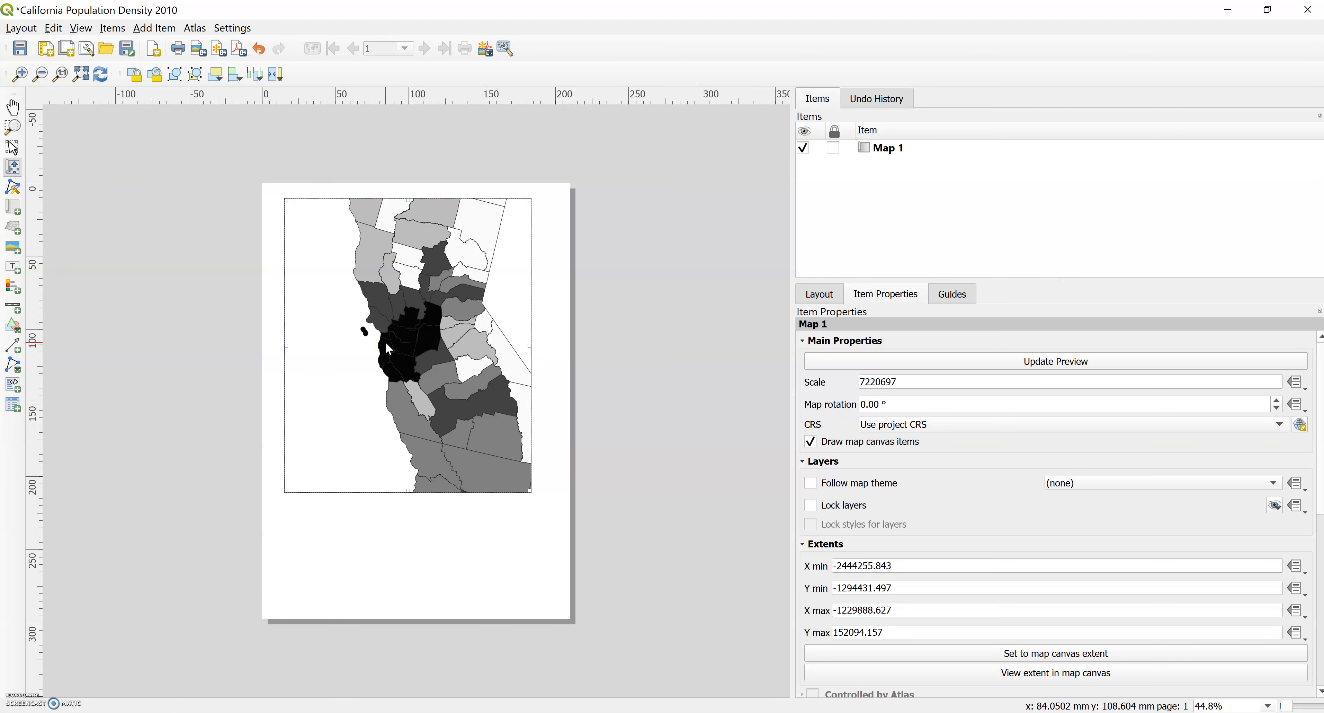
{"action": "scroll", "coordinate": [388, 348], "scroll_direction": "down", "scroll_amount": 1}
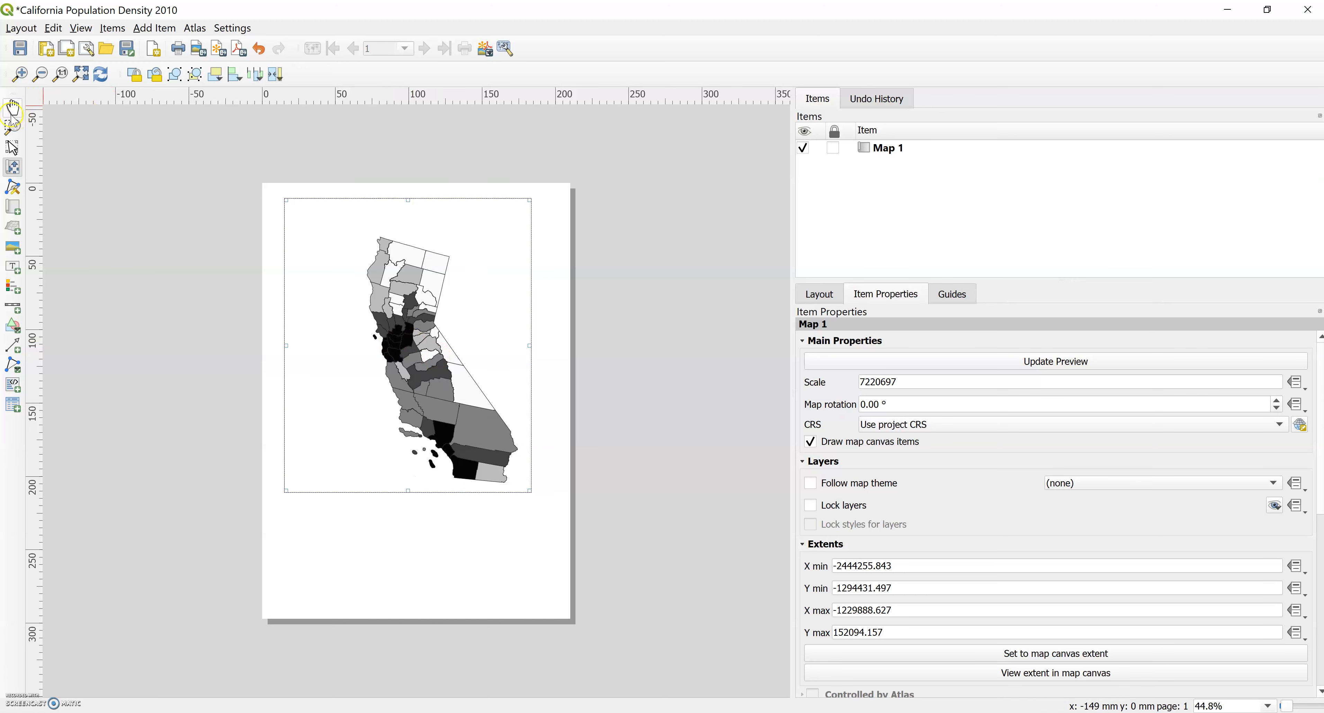
{"action": "left_click", "coordinate": [412, 354]}
{"action": "left_click_drag", "start_coordinate": [411, 354], "coordinate": [385, 338]}
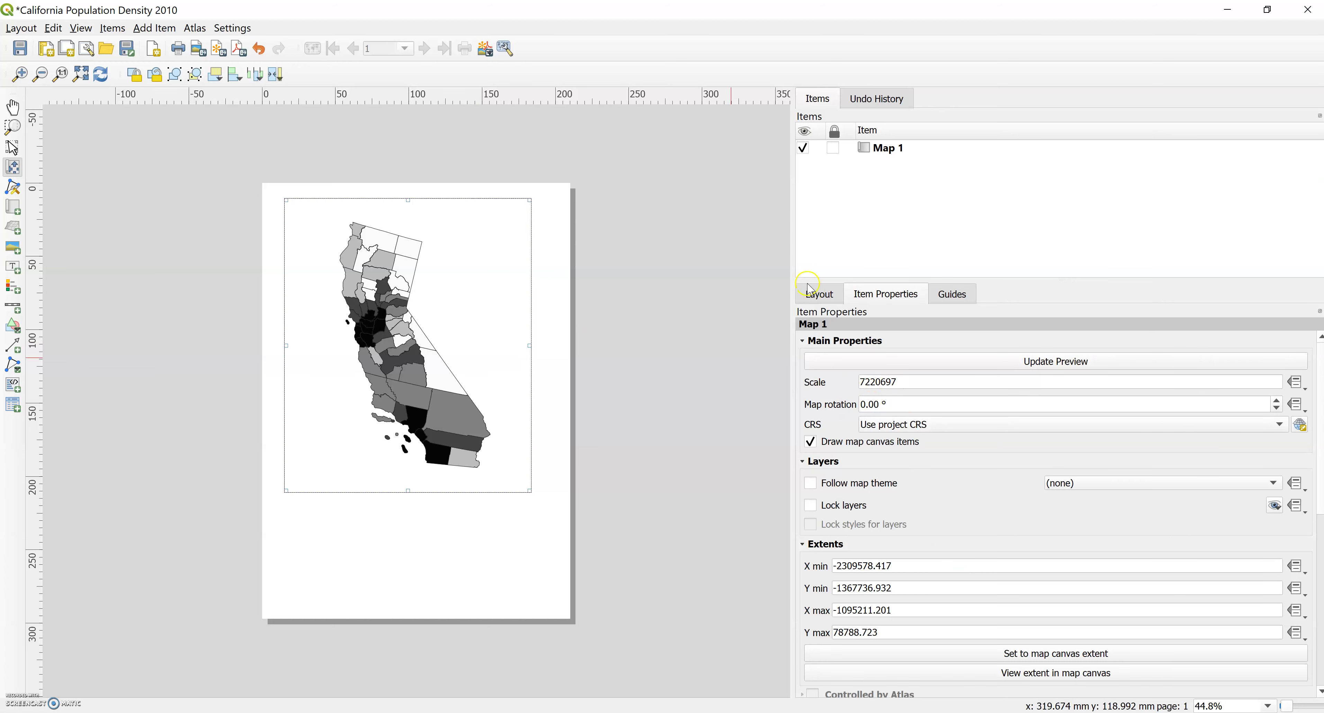
Enable the Map 1 frame border, a black 0.30 mm outline.
{"action": "left_click", "coordinate": [850, 340]}
{"action": "scroll", "coordinate": [1044, 499], "scroll_direction": "down", "scroll_amount": 1}
{"action": "scroll", "coordinate": [1044, 498], "scroll_direction": "down", "scroll_amount": 3}
{"action": "scroll", "coordinate": [1047, 501], "scroll_direction": "down", "scroll_amount": 1}
{"action": "scroll", "coordinate": [921, 586], "scroll_direction": "down", "scroll_amount": 1}
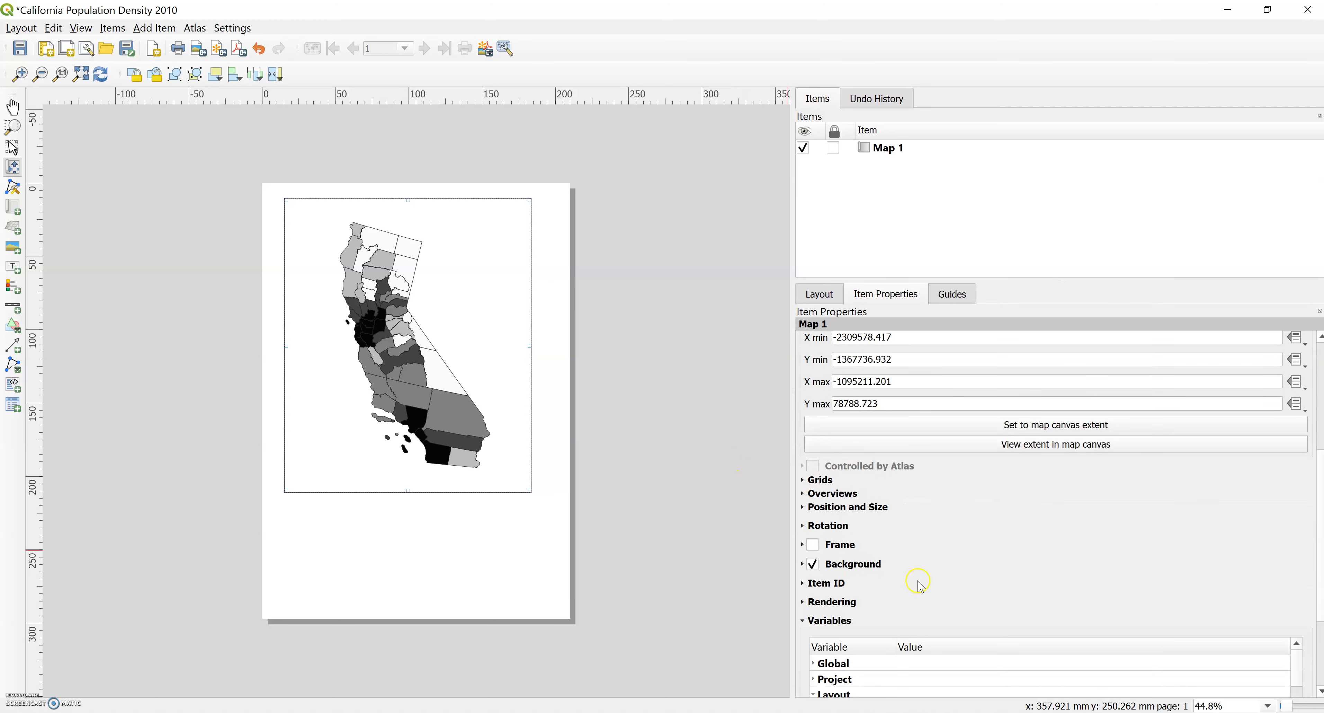
{"action": "left_click", "coordinate": [813, 544]}
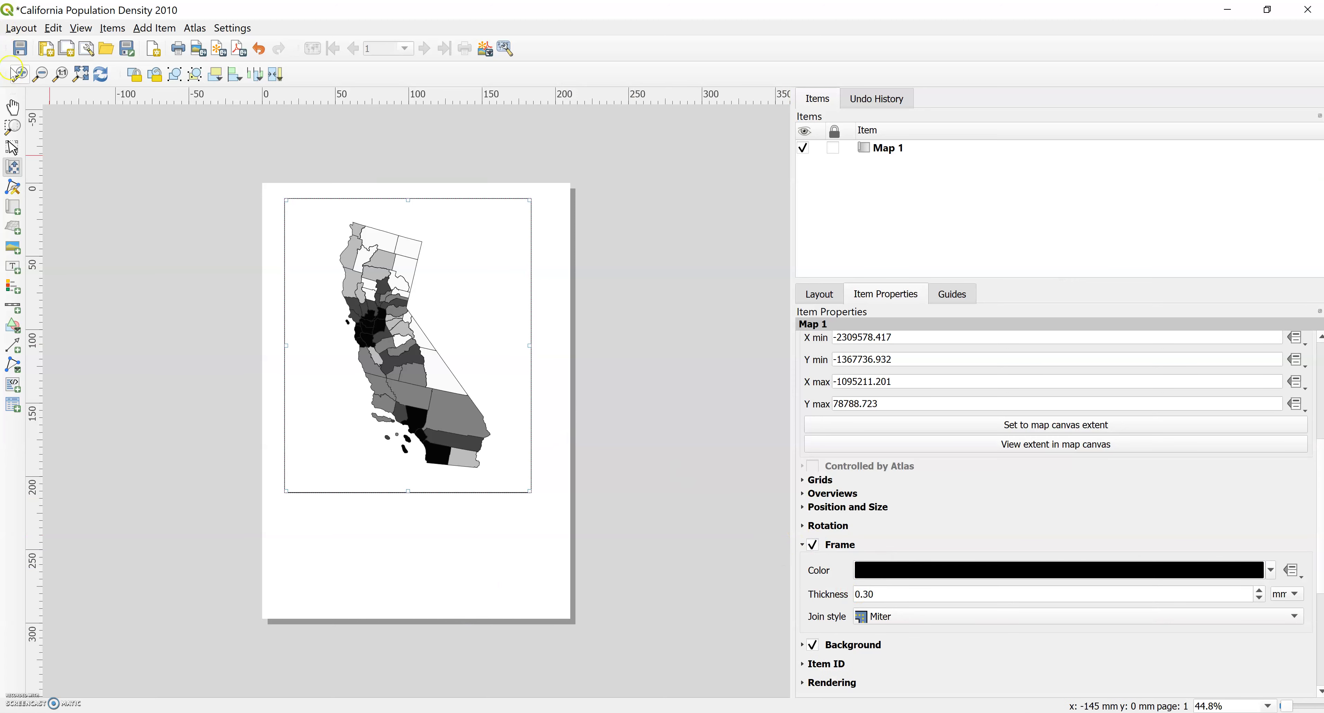
{"action": "left_click", "coordinate": [13, 107]}
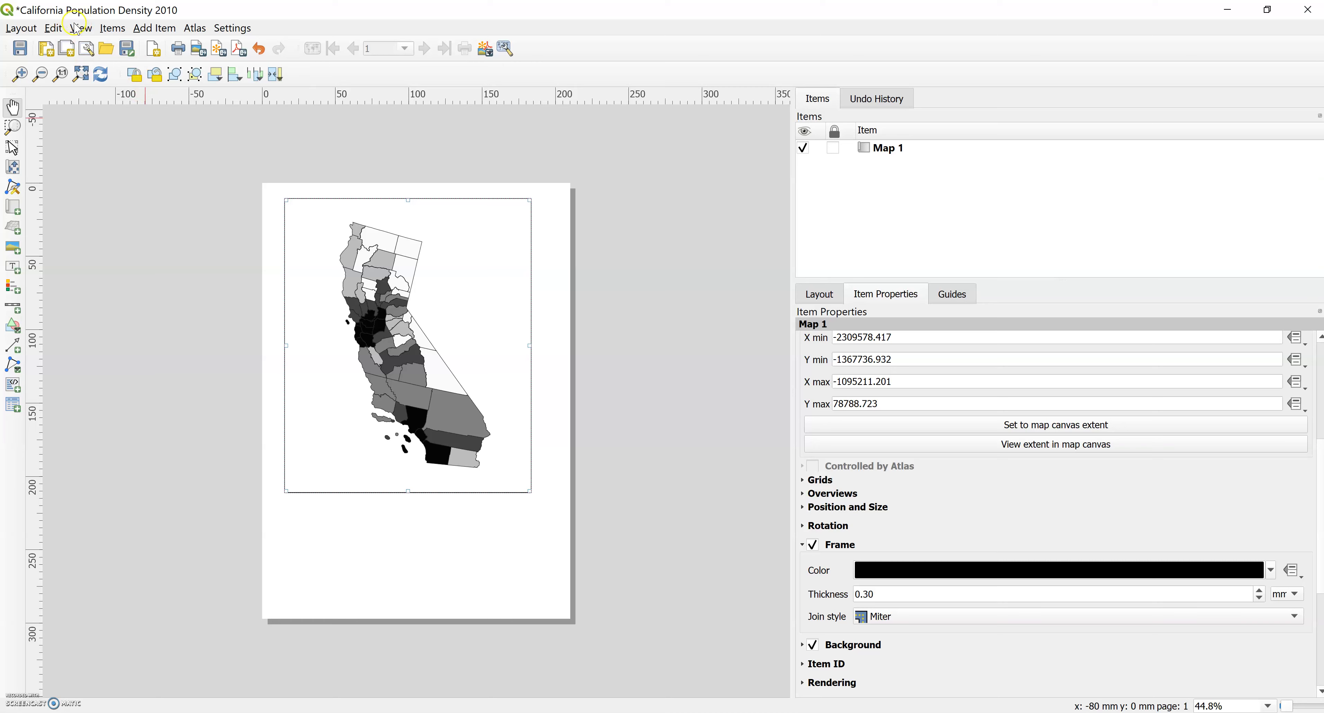
Add a single-box kilometre scale bar (0, 100, 200 km) just below the map's lower-left corner.
{"action": "left_click", "coordinate": [159, 28]}
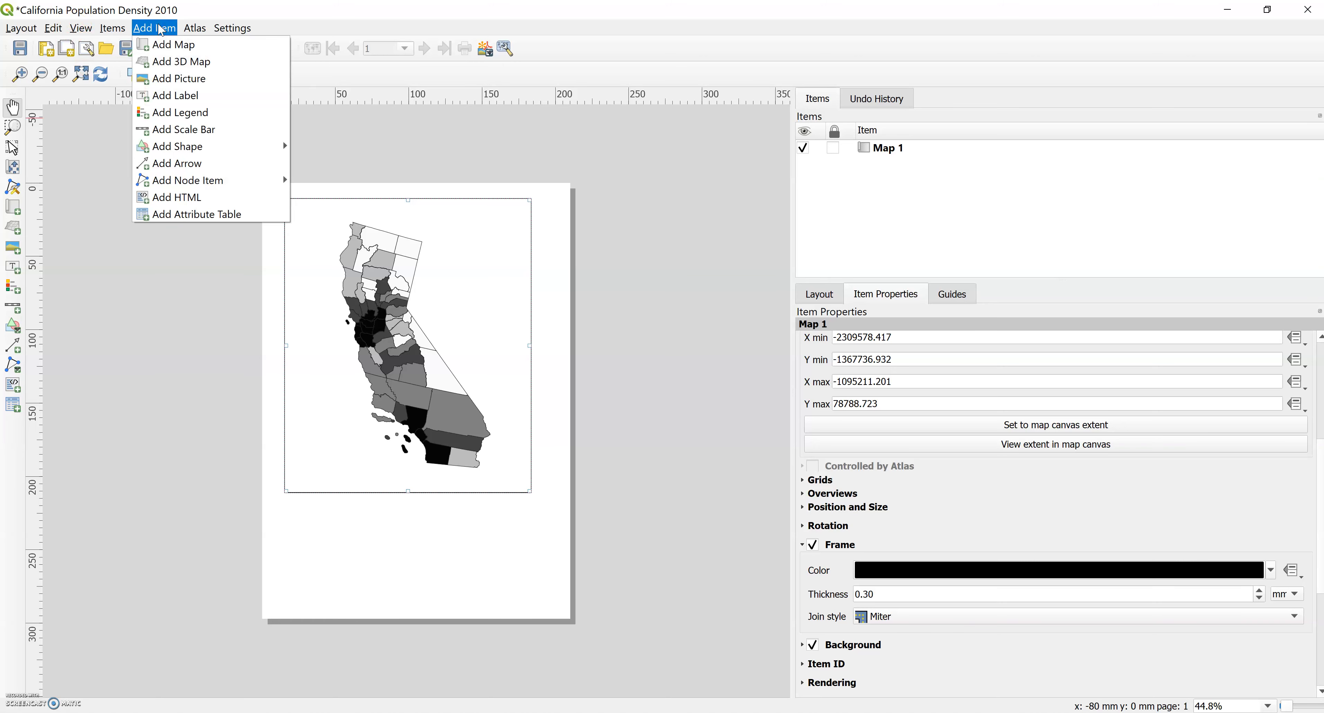
{"action": "left_click", "coordinate": [195, 136]}
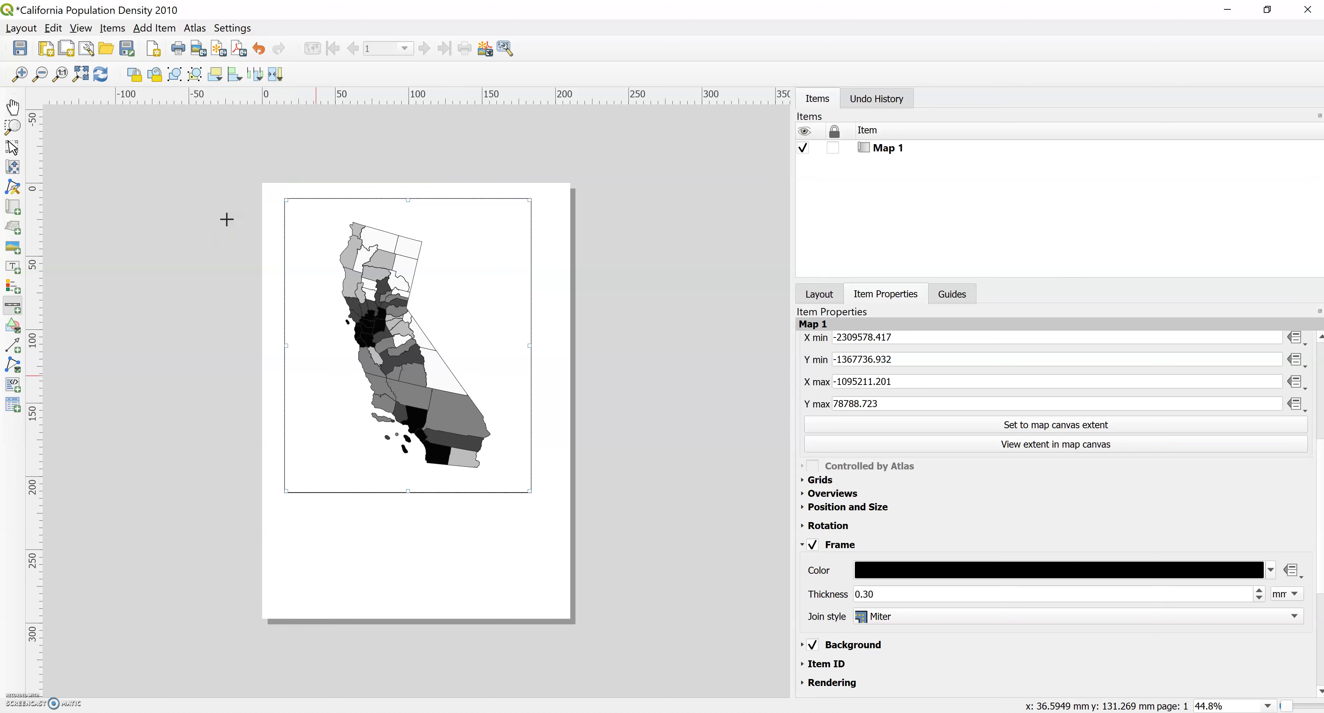
{"action": "left_click_drag", "start_coordinate": [299, 527], "coordinate": [371, 551]}
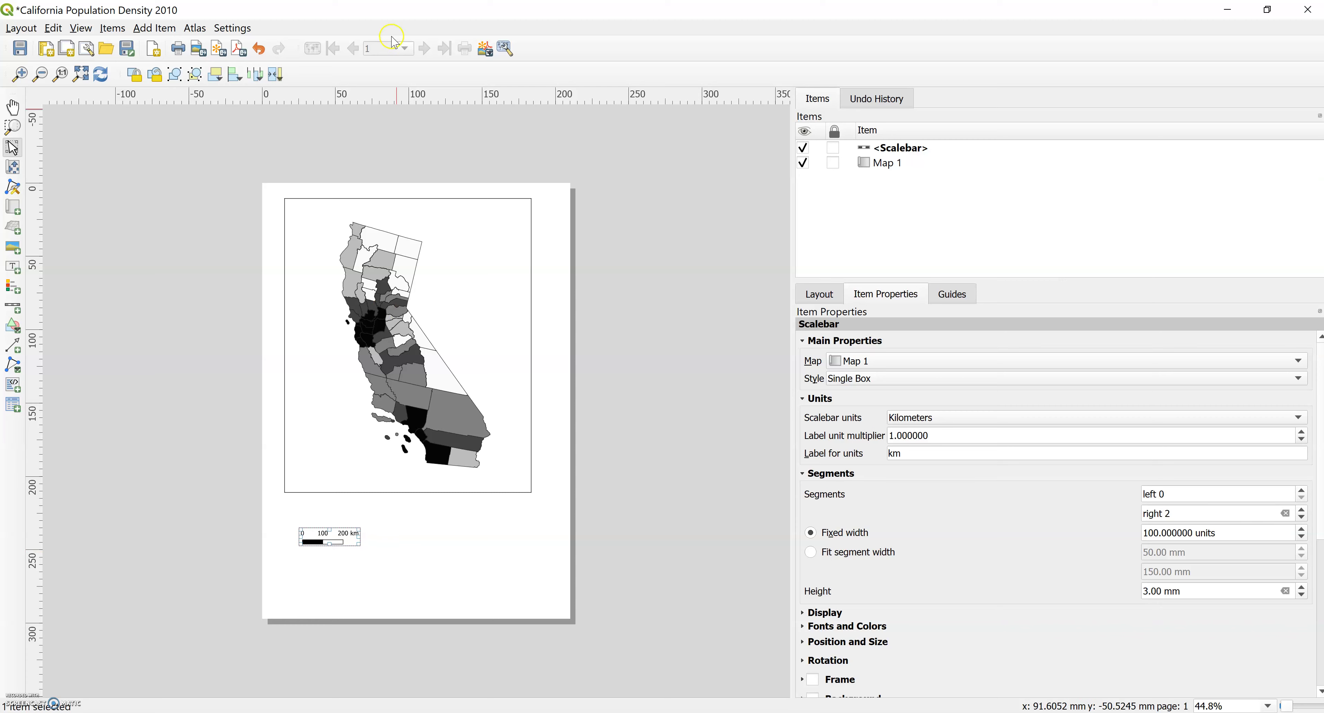
{"action": "left_click", "coordinate": [318, 539]}
{"action": "left_click_drag", "start_coordinate": [319, 539], "coordinate": [308, 519]}
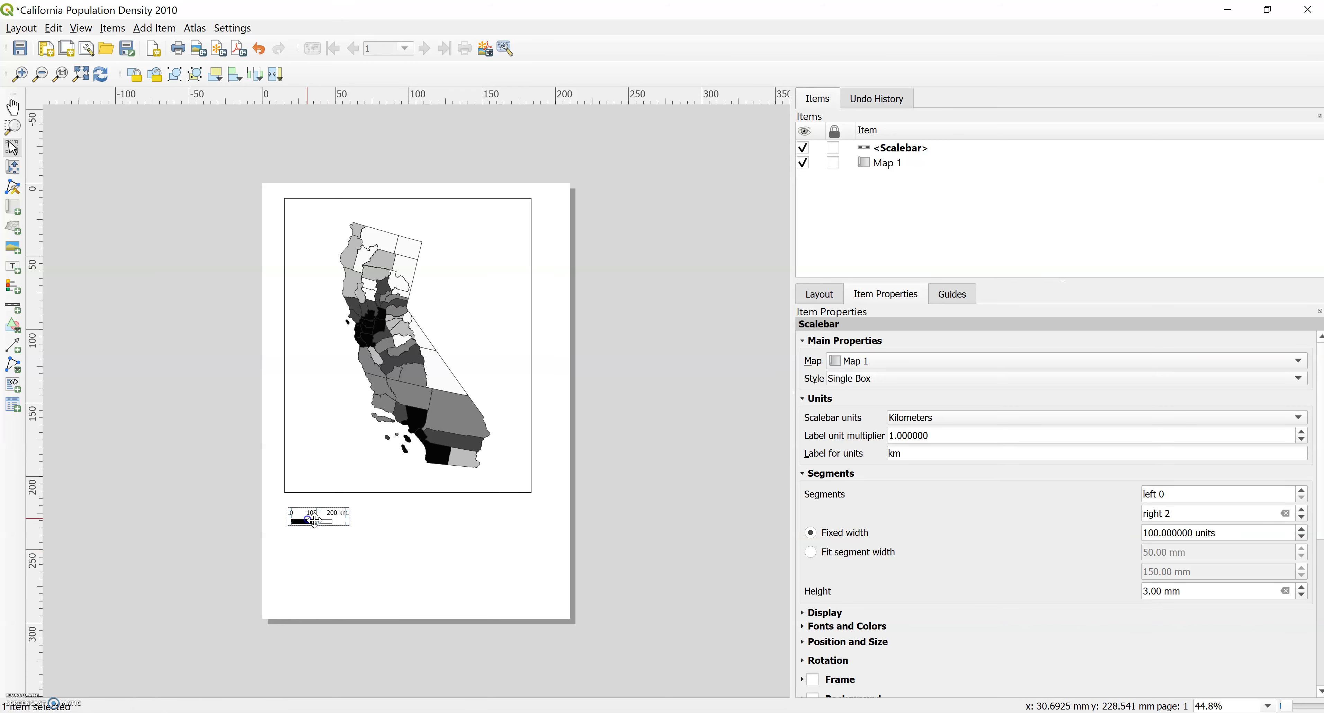
{"action": "left_click", "coordinate": [478, 669]}
{"action": "left_click", "coordinate": [1209, 548]}
{"action": "left_click", "coordinate": [161, 29]}
{"action": "left_click", "coordinate": [181, 165]}
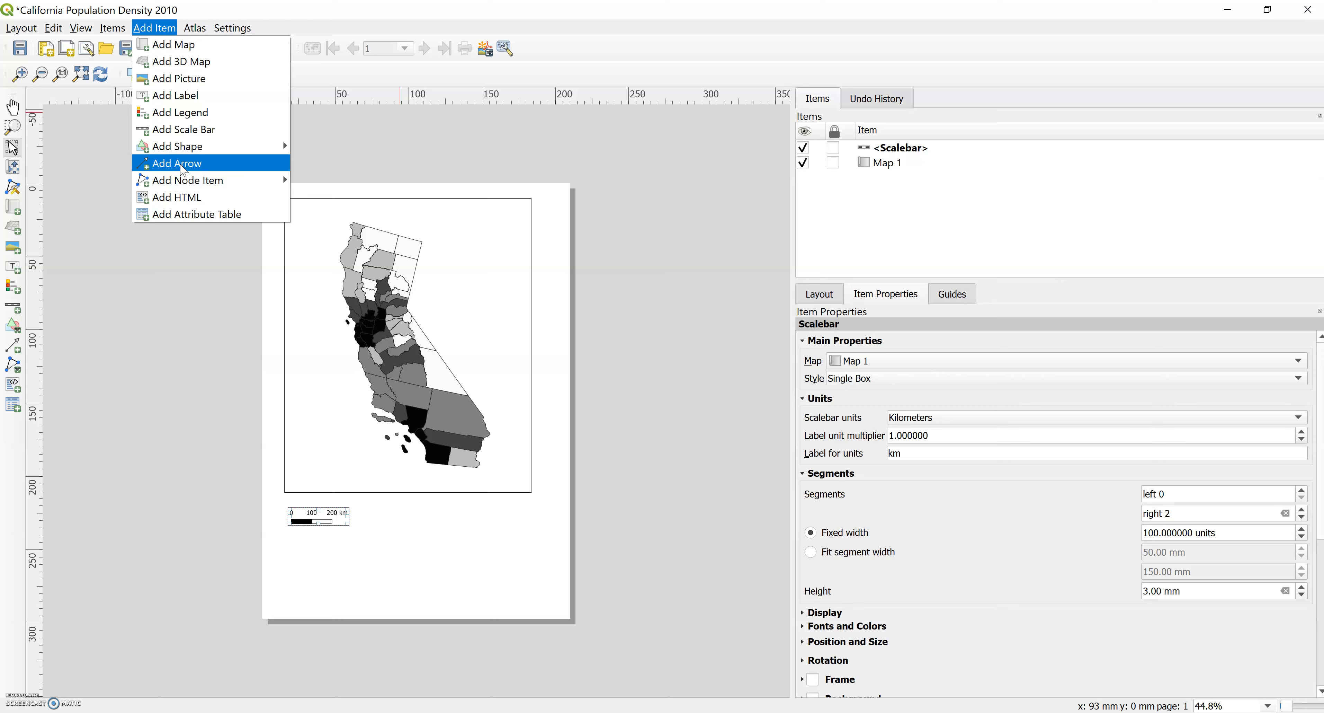
Draw a picture box at the map's upper right, then delete the misplaced picture item.
{"action": "left_click", "coordinate": [155, 98]}
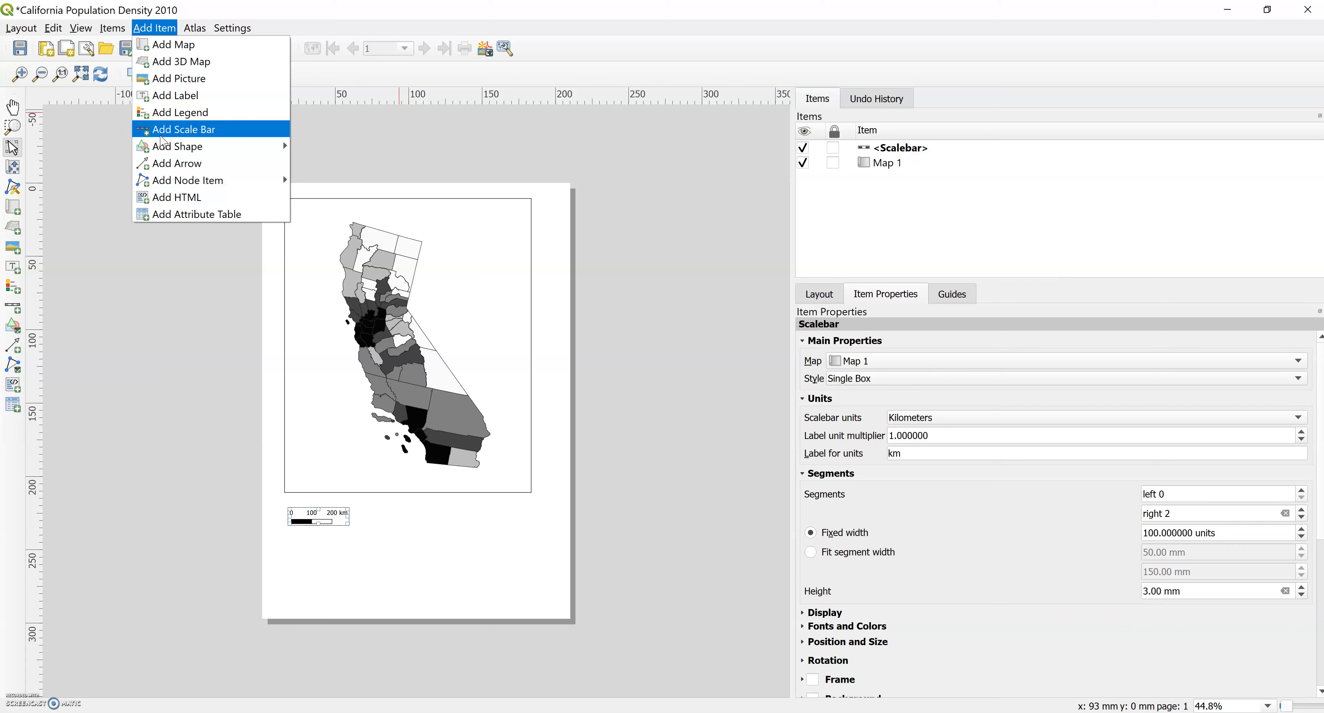
{"action": "left_click", "coordinate": [188, 81]}
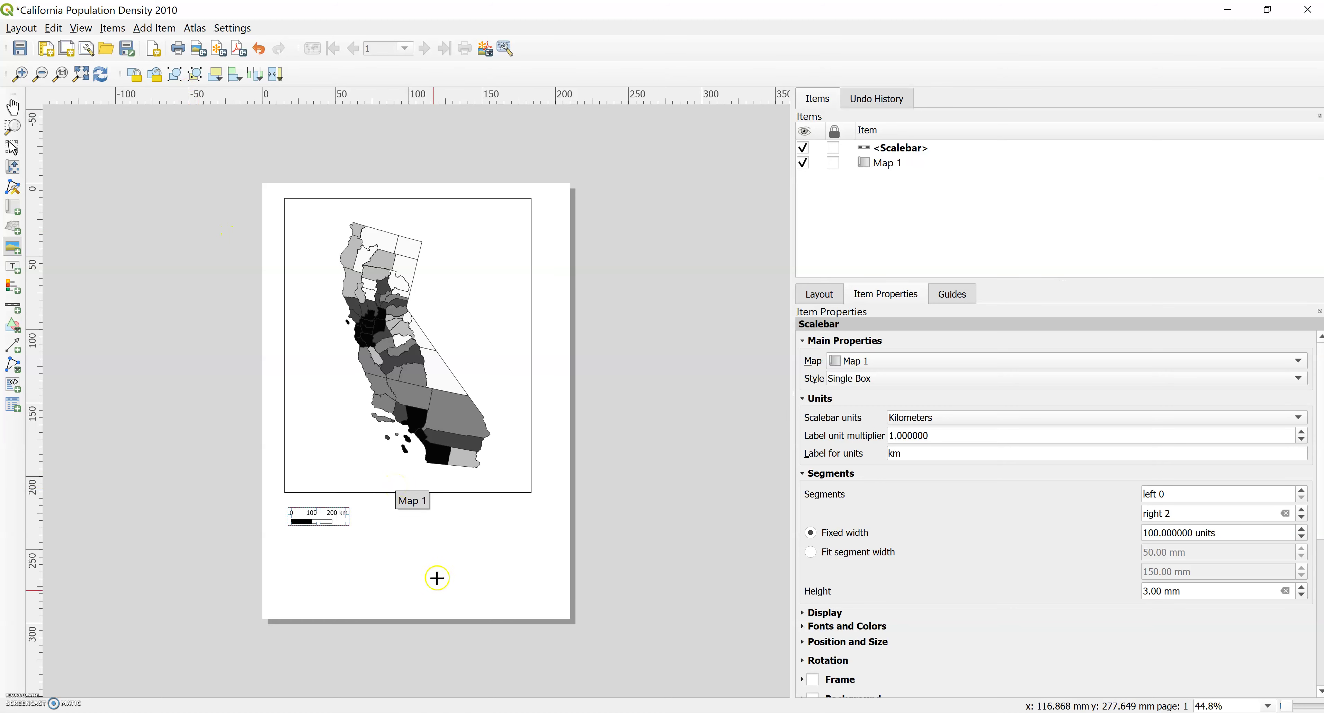
{"action": "left_click_drag", "start_coordinate": [493, 227], "coordinate": [509, 250]}
{"action": "left_click", "coordinate": [851, 415]}
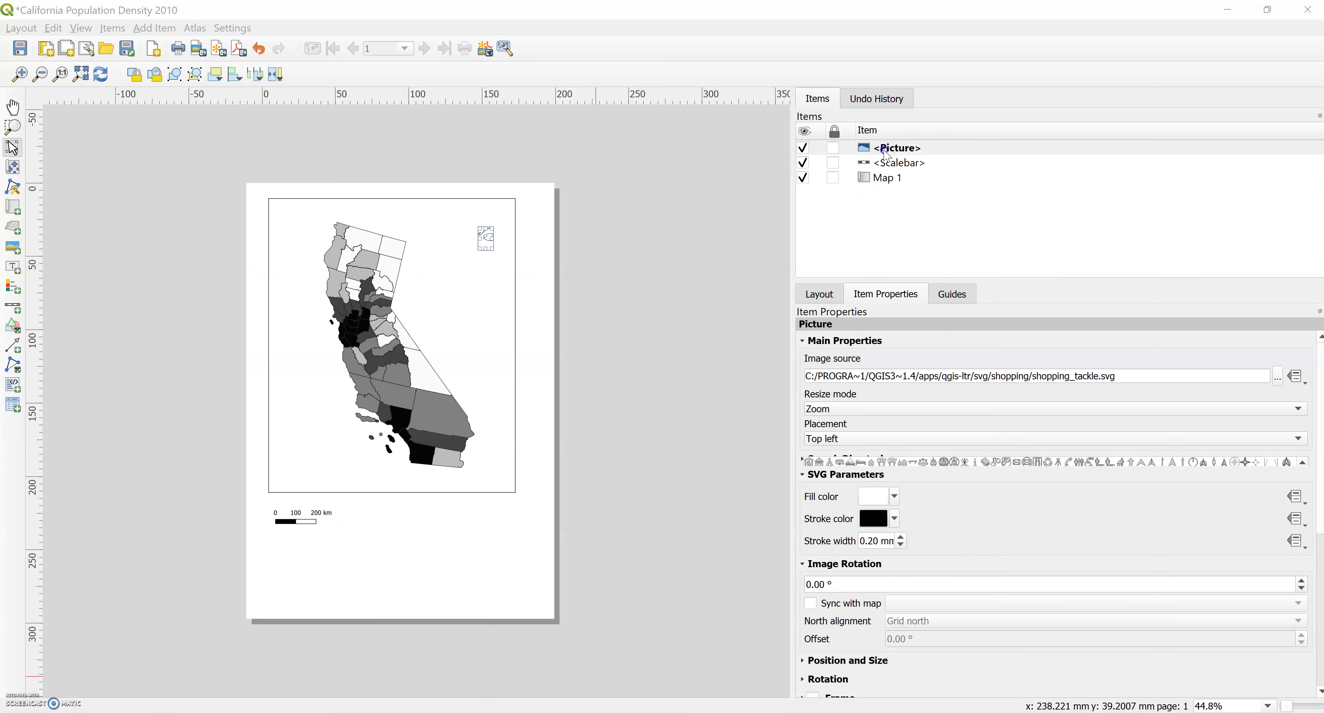
{"action": "right_click", "coordinate": [886, 153]}
{"action": "left_click", "coordinate": [914, 162]}
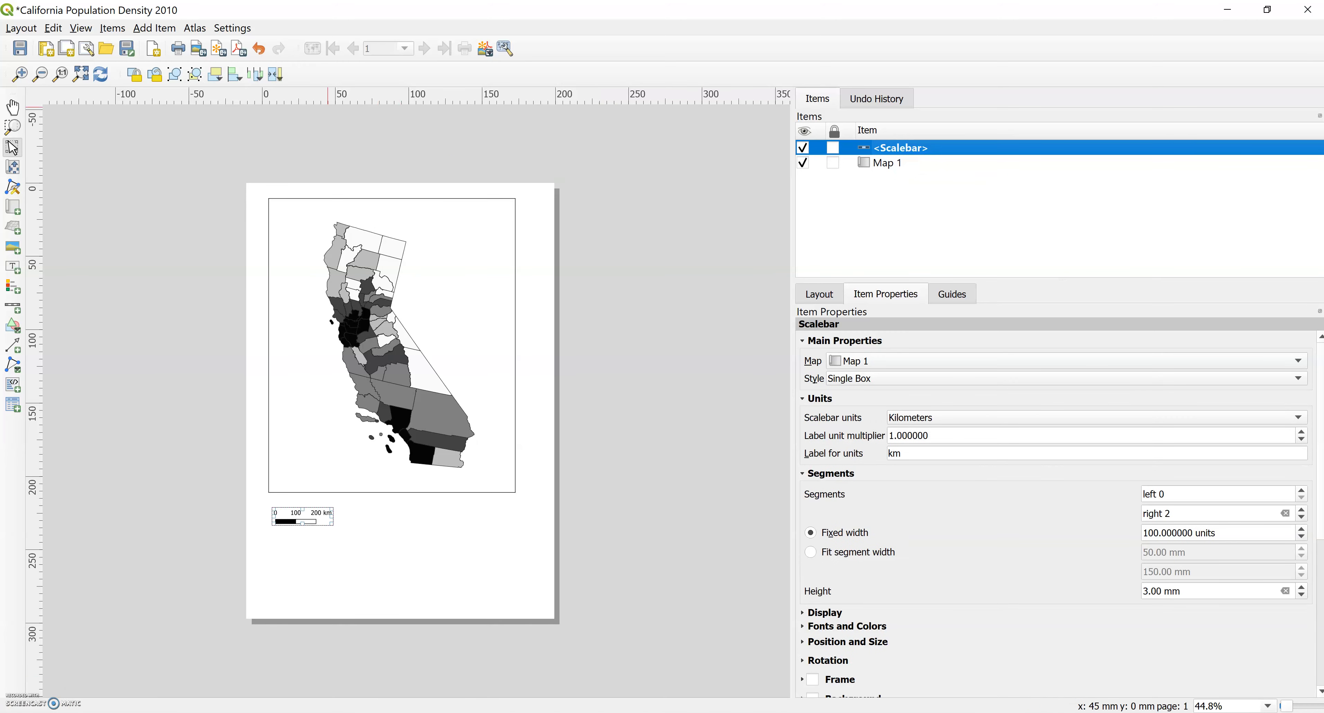
Add a picture box at the map's top right showing the Arrow_02.svg north arrow.
{"action": "right_click", "coordinate": [132, 28]}
{"action": "left_click", "coordinate": [149, 28]}
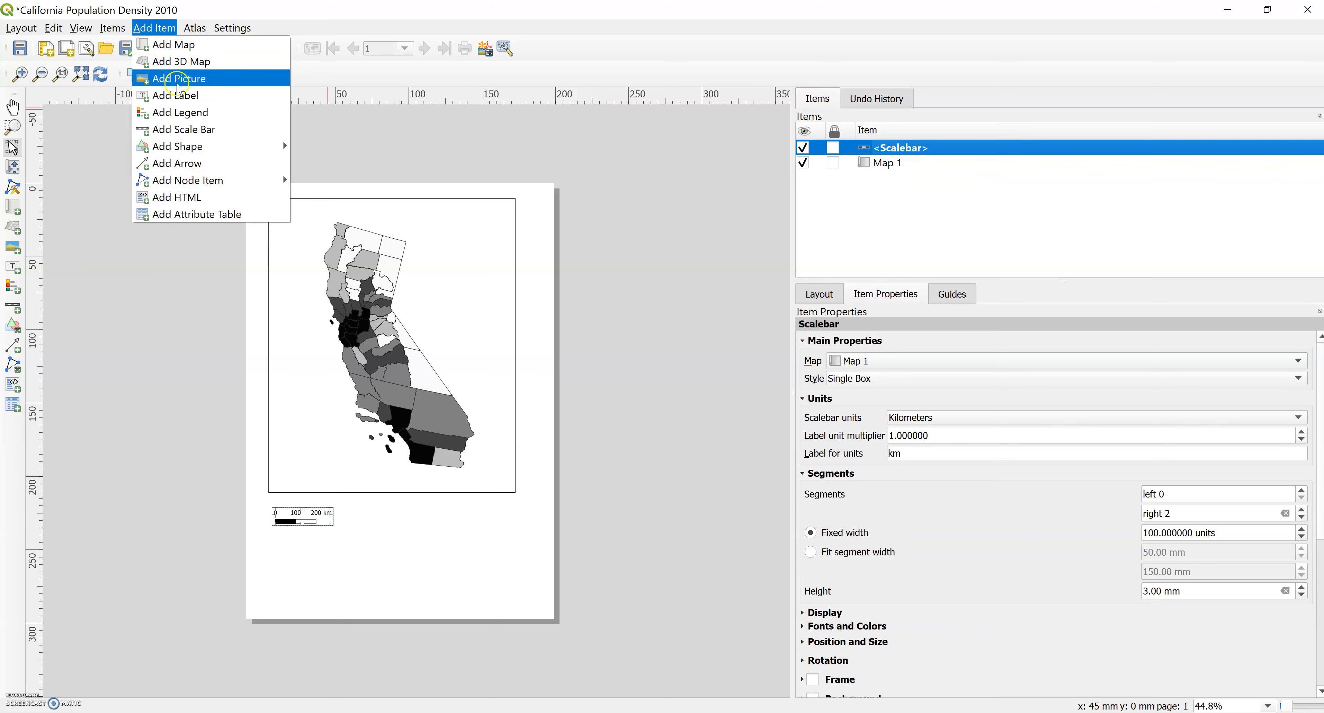
{"action": "left_click", "coordinate": [174, 78]}
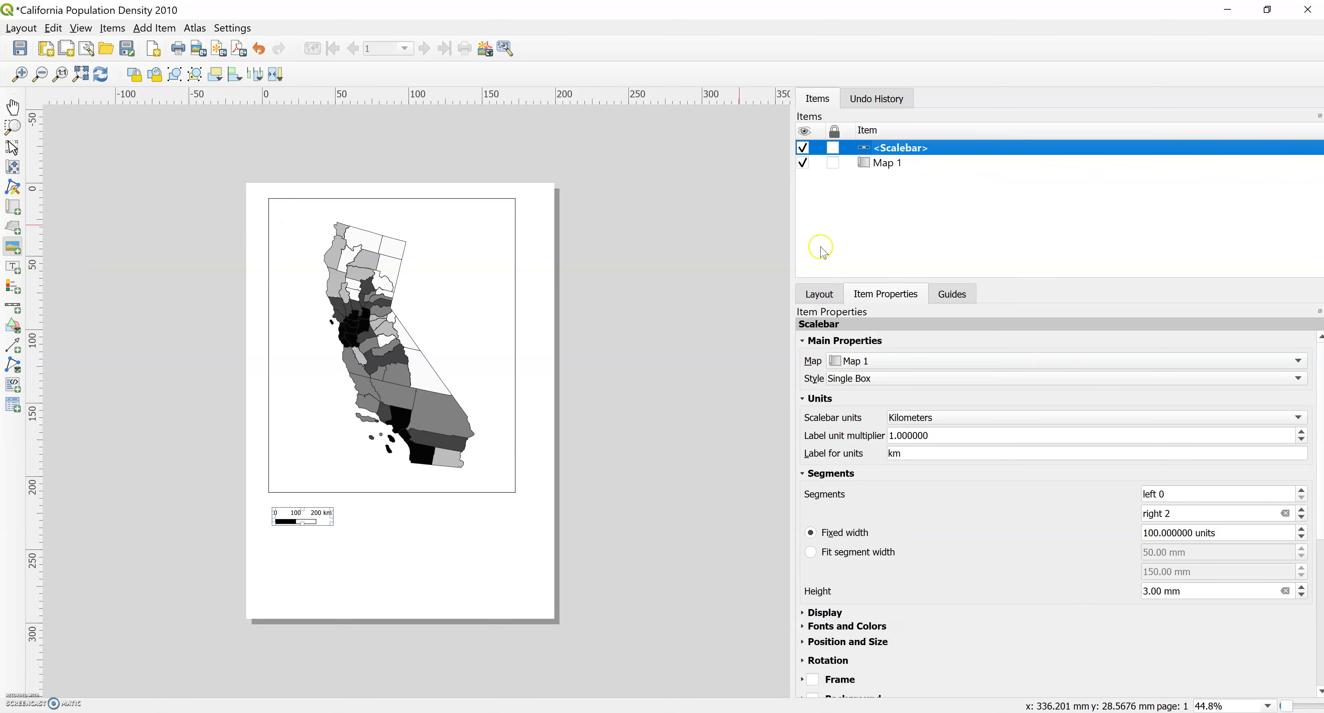
{"action": "left_click_drag", "start_coordinate": [455, 213], "coordinate": [471, 237]}
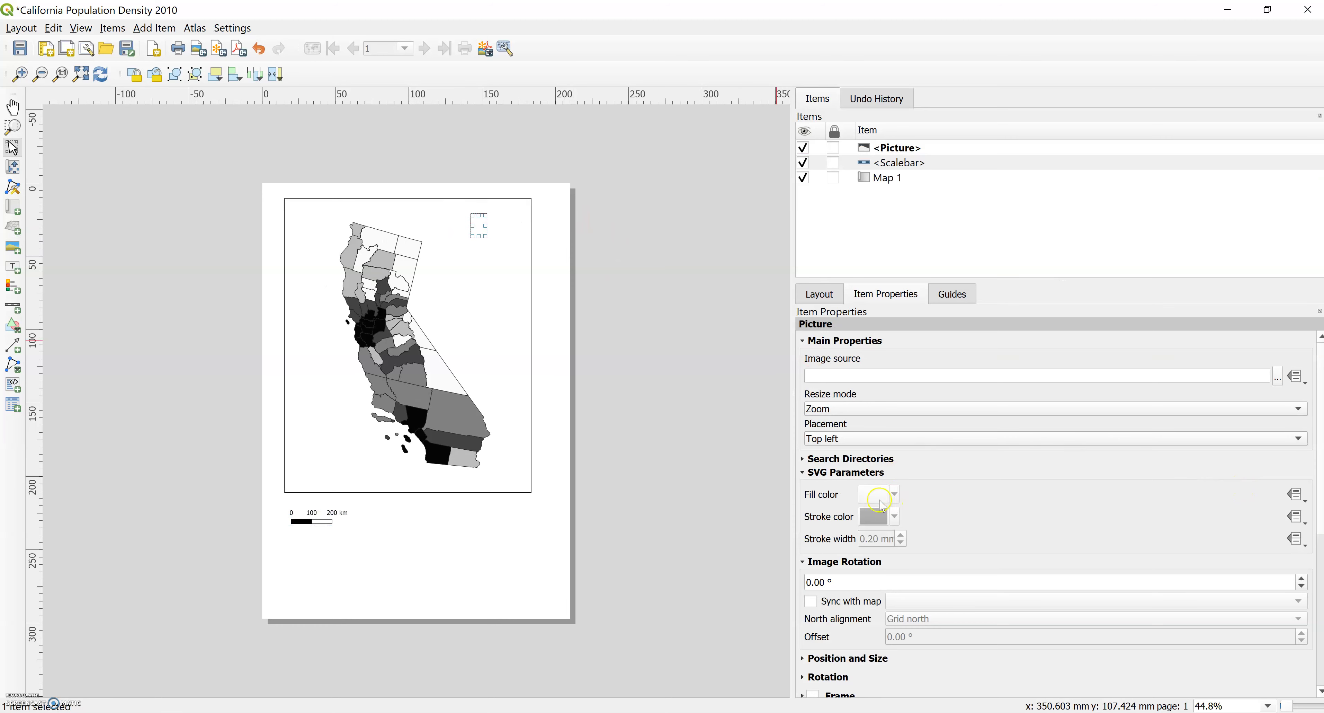
{"action": "left_click", "coordinate": [803, 458]}
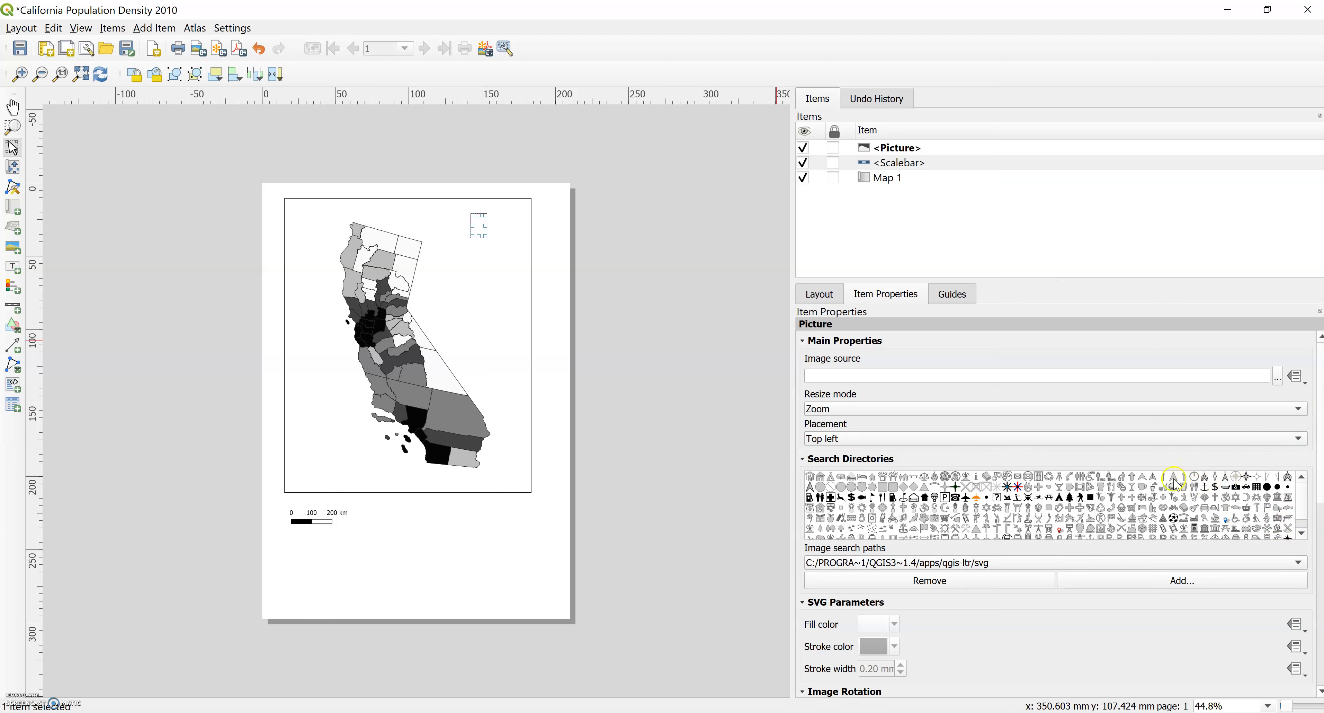
{"action": "left_click", "coordinate": [1142, 481]}
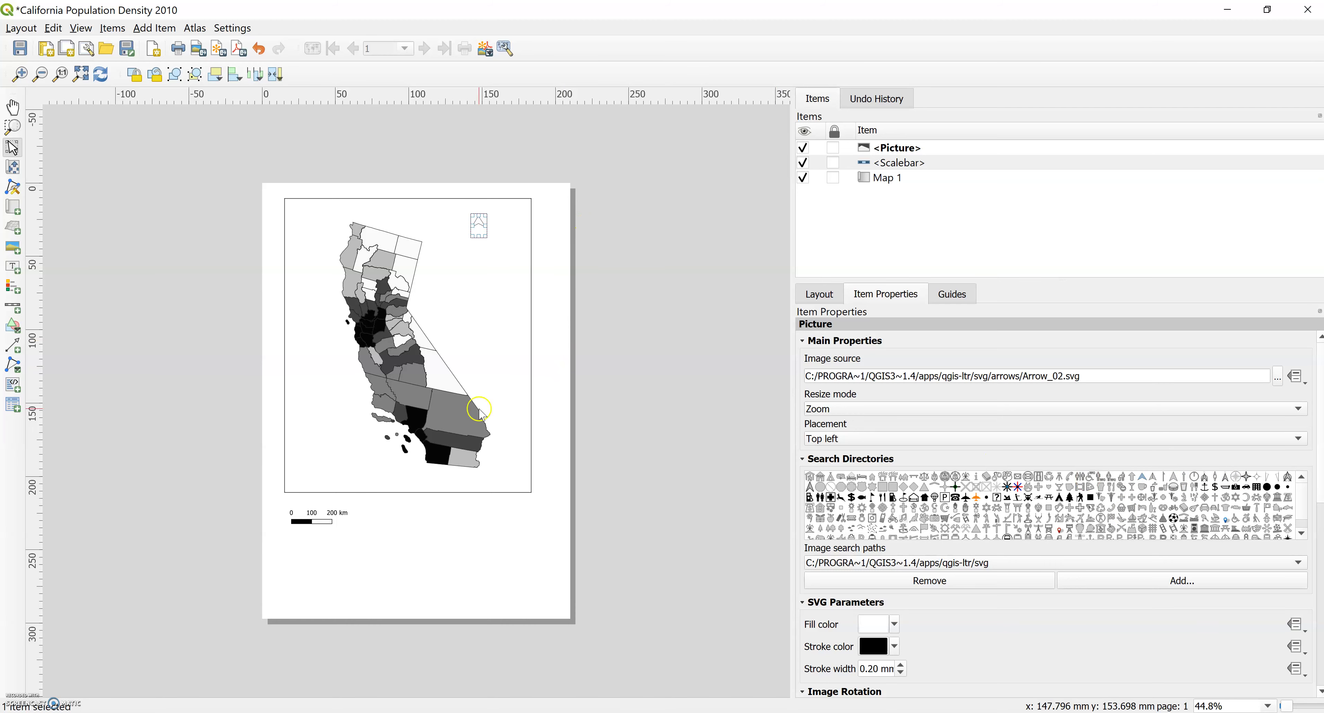
Move the north arrow further right and up into the map frame's corner.
{"action": "left_click", "coordinate": [556, 260]}
{"action": "left_click", "coordinate": [479, 223]}
{"action": "left_click_drag", "start_coordinate": [479, 223], "coordinate": [517, 226]}
{"action": "left_click", "coordinate": [512, 226]}
{"action": "left_click", "coordinate": [623, 502]}
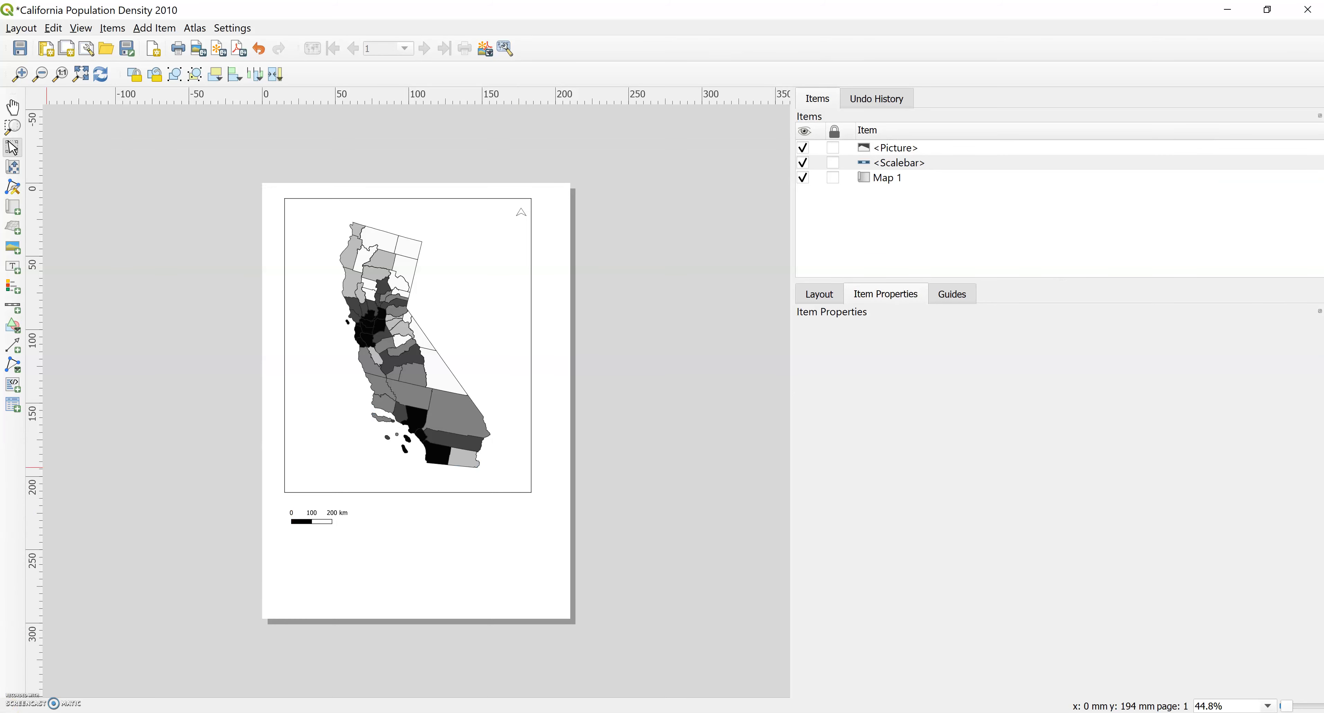
Rename the CalBounds layer to 'Population Per Sq KM' in the main QGIS window.
{"action": "key", "text": "alt+Tab"}
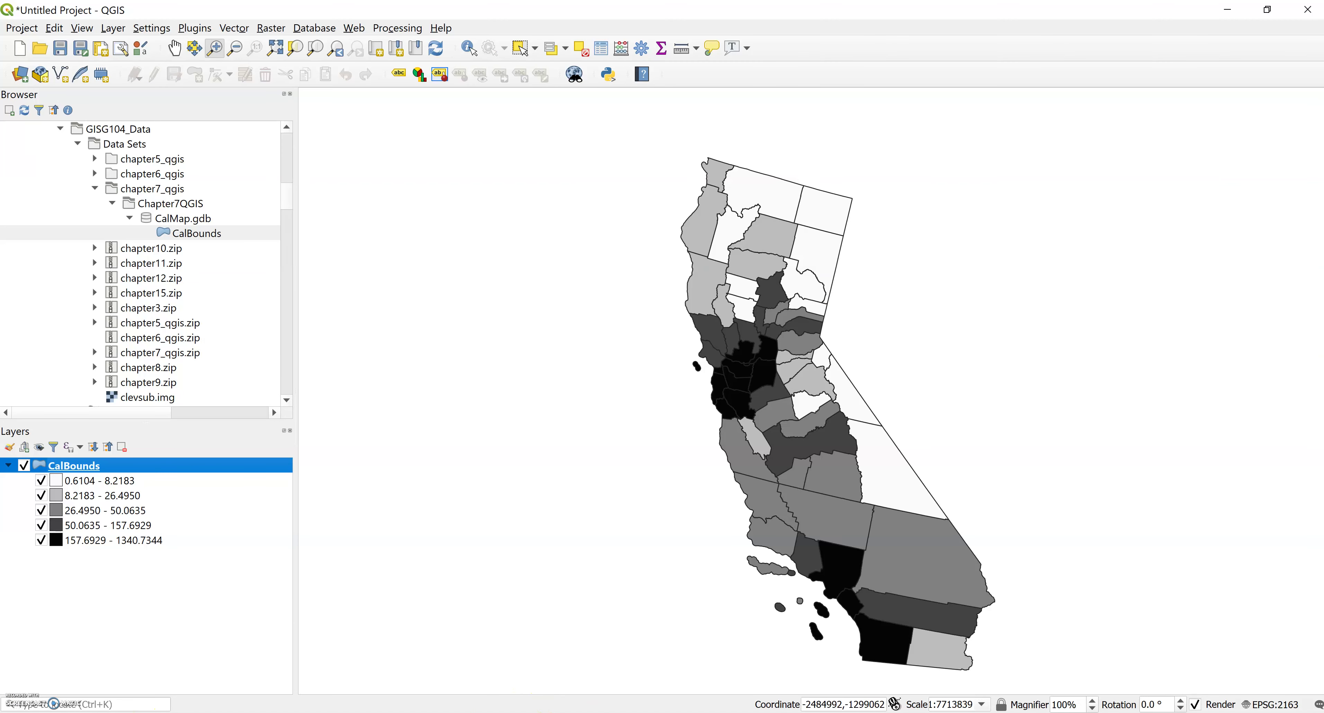
{"action": "right_click", "coordinate": [135, 465]}
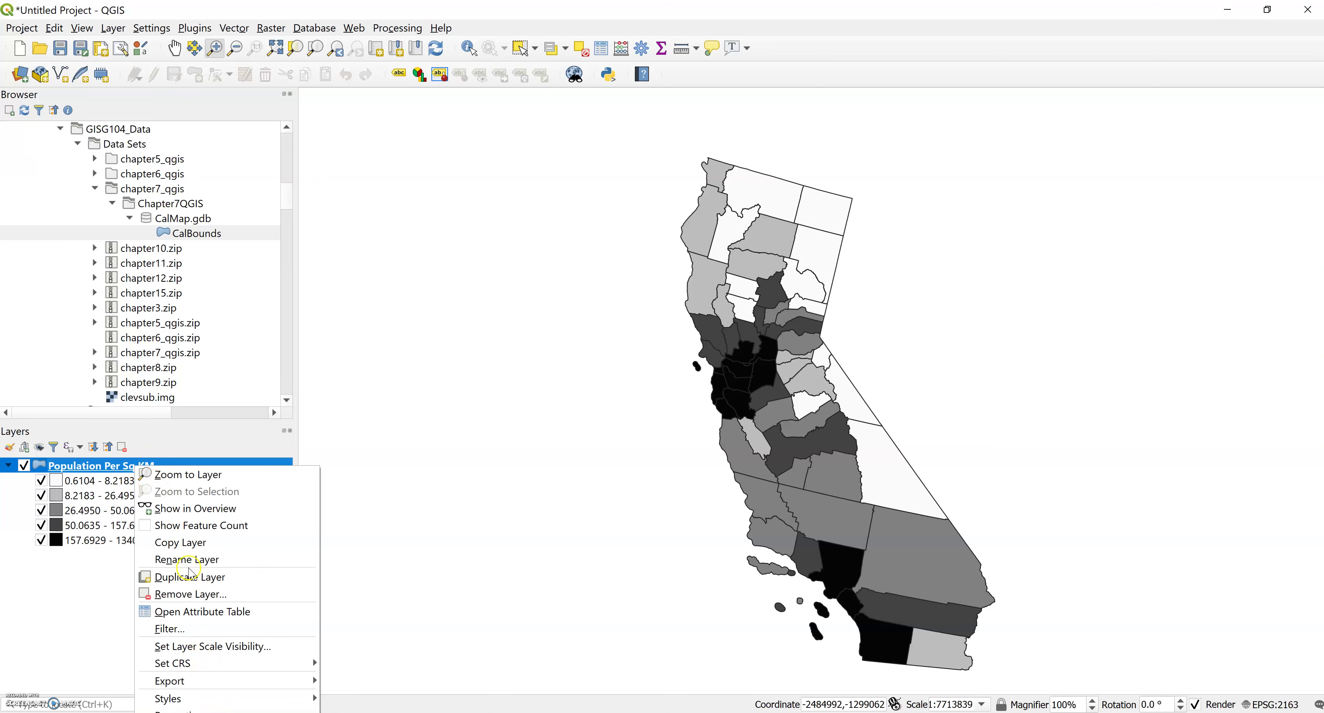
{"action": "left_click", "coordinate": [67, 540]}
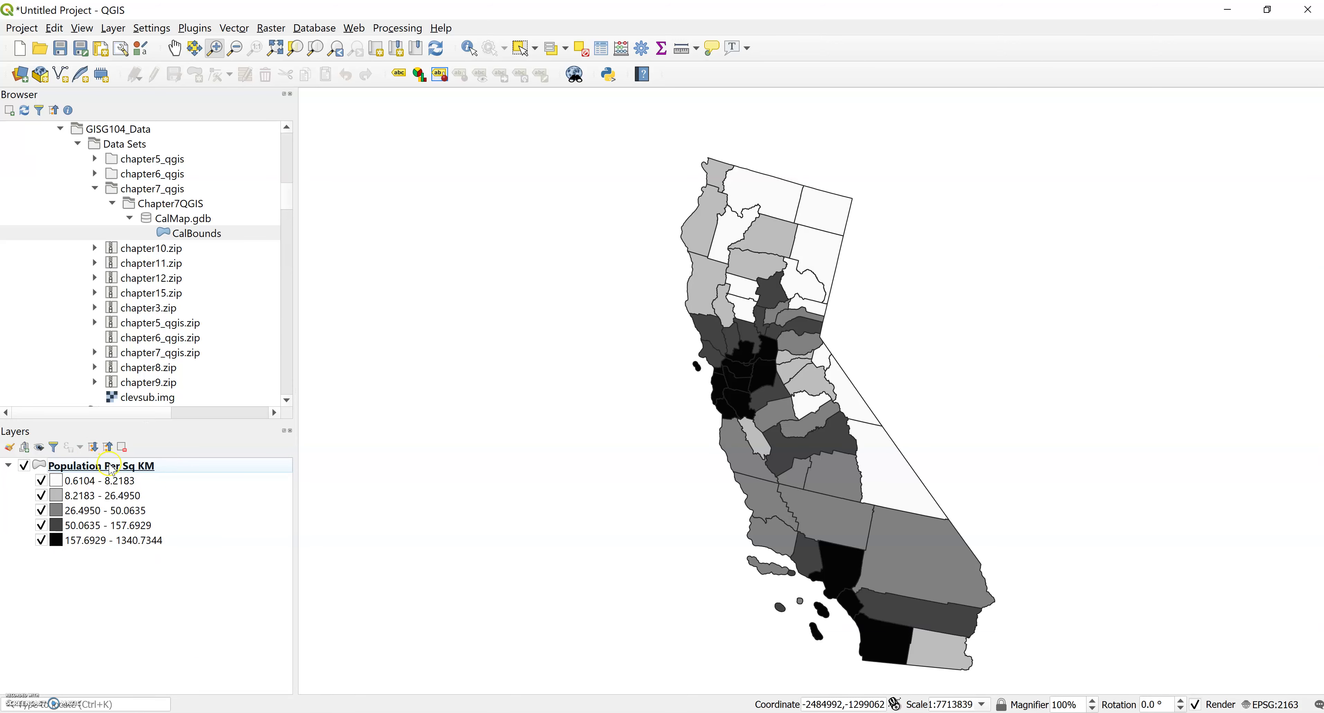
{"action": "mouse_move", "coordinate": [111, 469]}
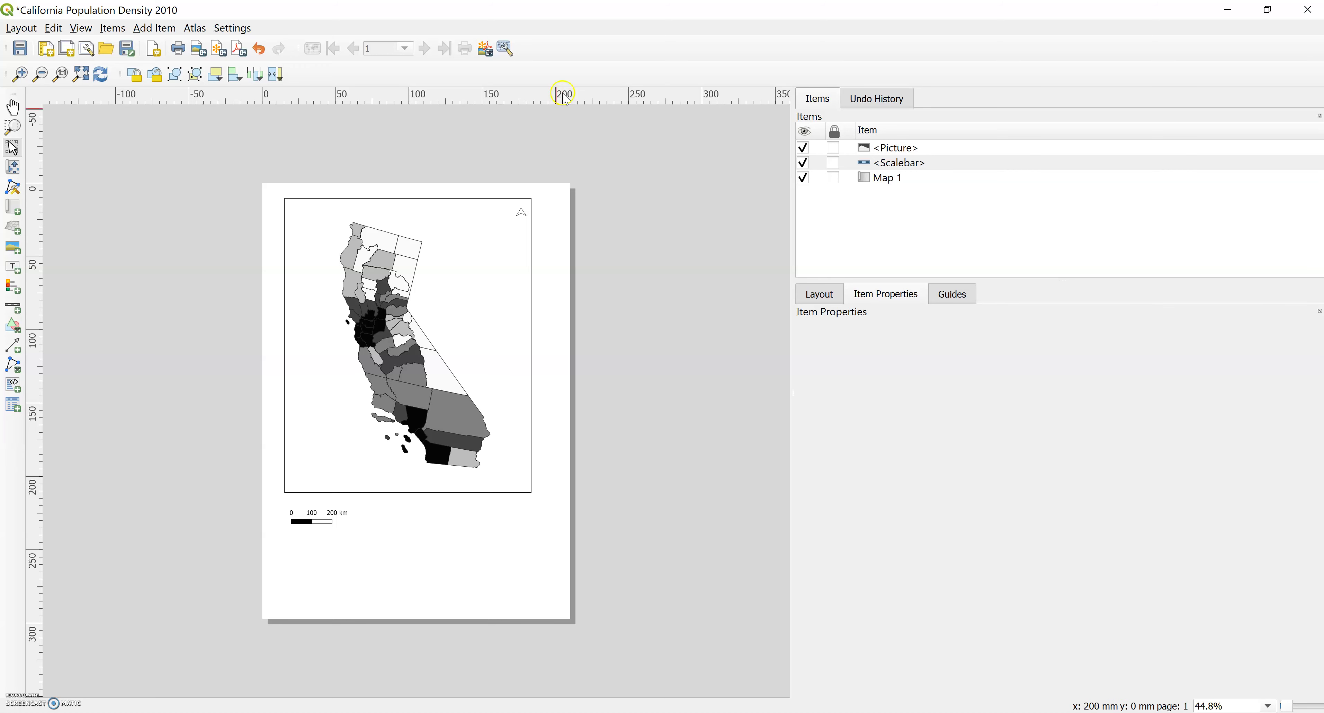
Add a legend box below the map, to the right of the scale bar.
{"action": "left_click", "coordinate": [157, 29]}
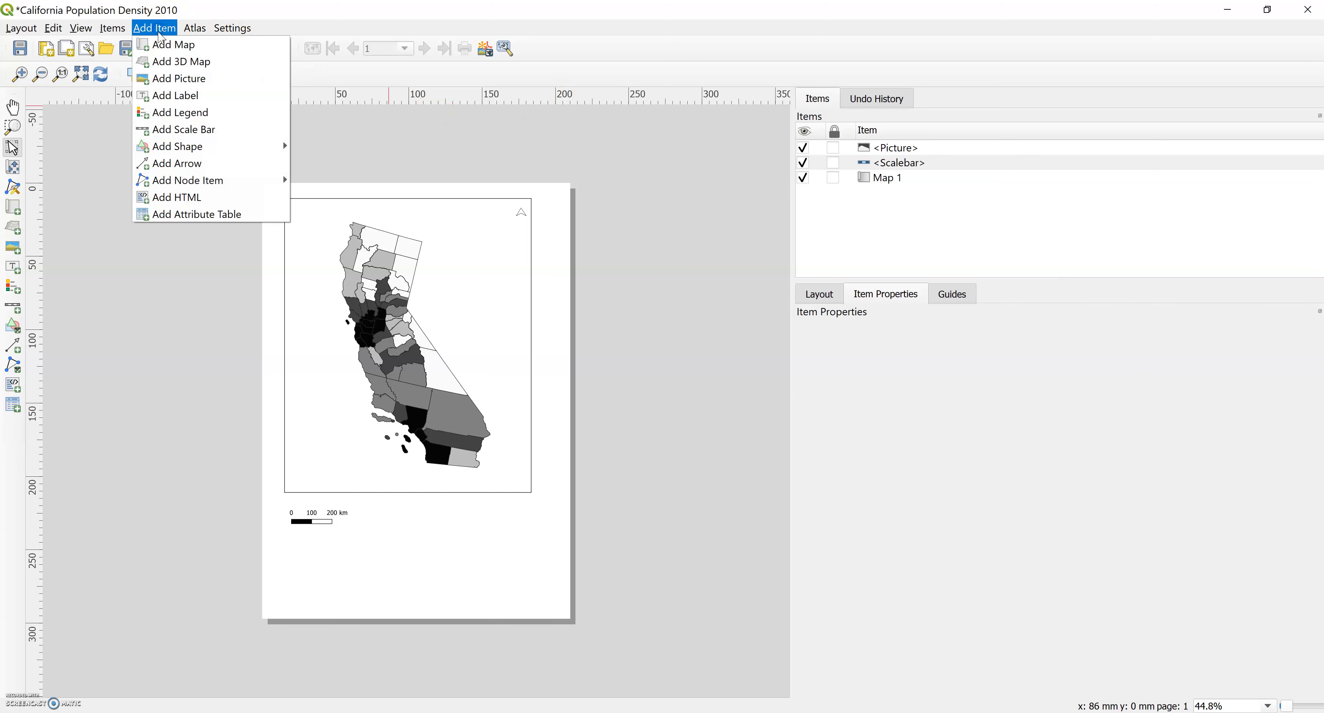
{"action": "left_click", "coordinate": [190, 113]}
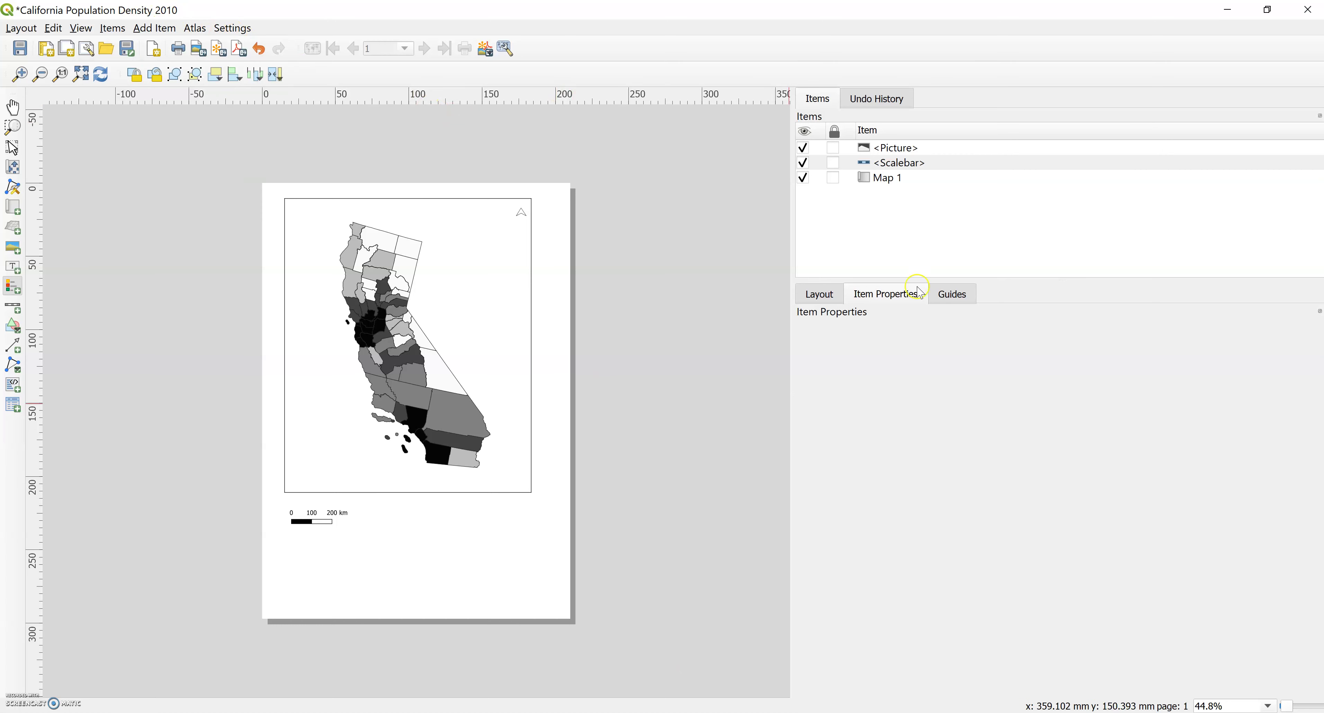
{"action": "left_click_drag", "start_coordinate": [393, 505], "coordinate": [522, 586]}
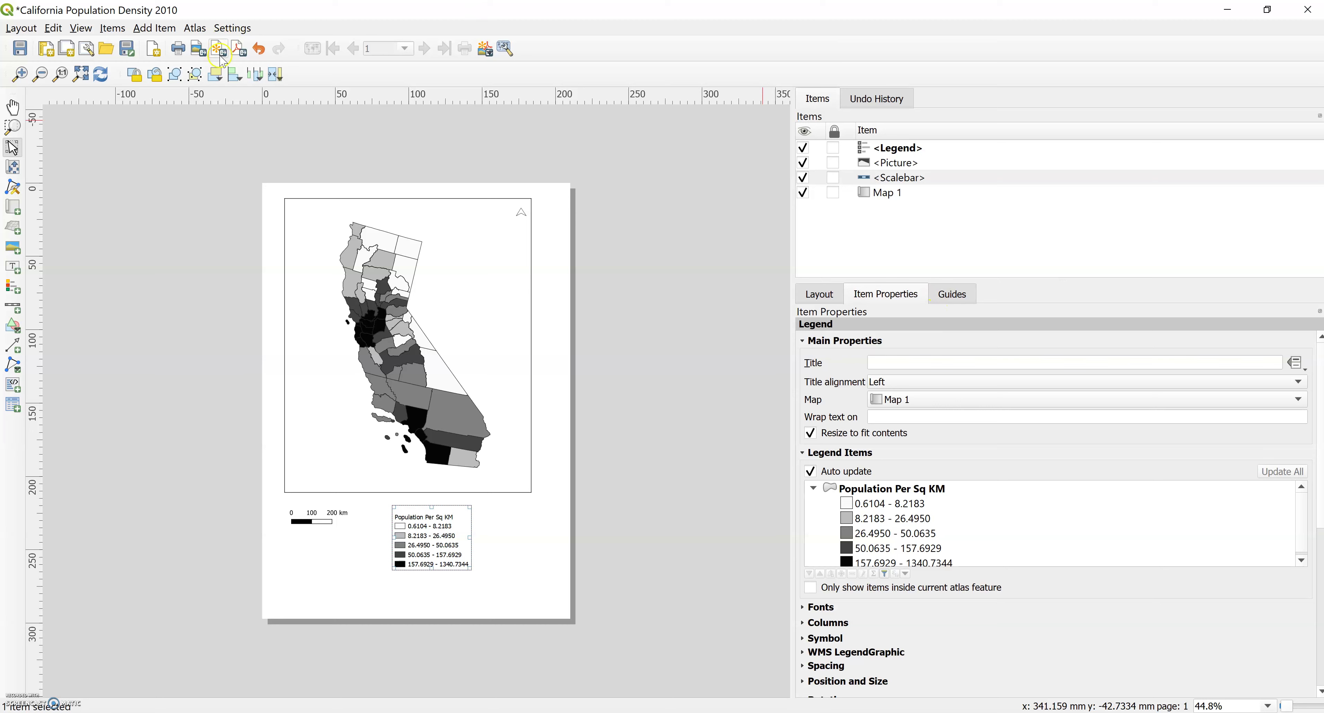
{"action": "left_click", "coordinate": [170, 30]}
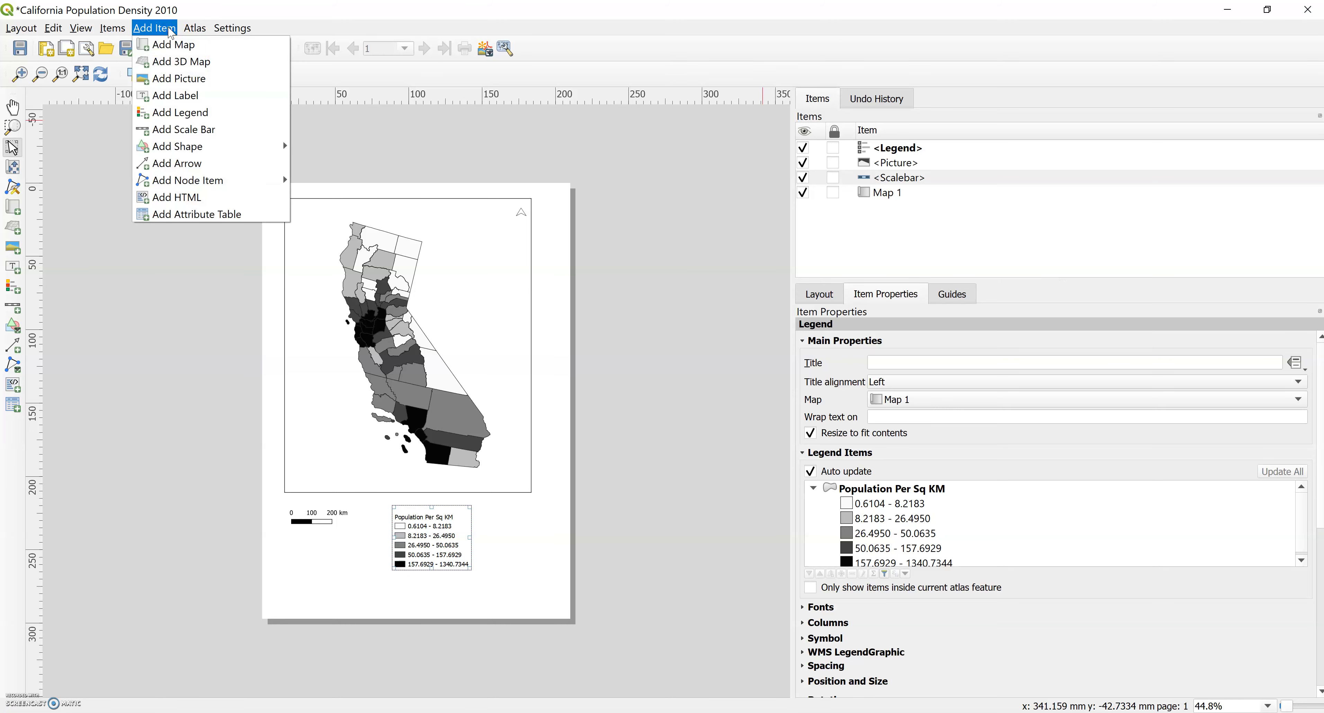
Add a bottom-left label with the author's name, April 4, 2020 and 'Data: US Census', widened to fit.
{"action": "left_click", "coordinate": [175, 95]}
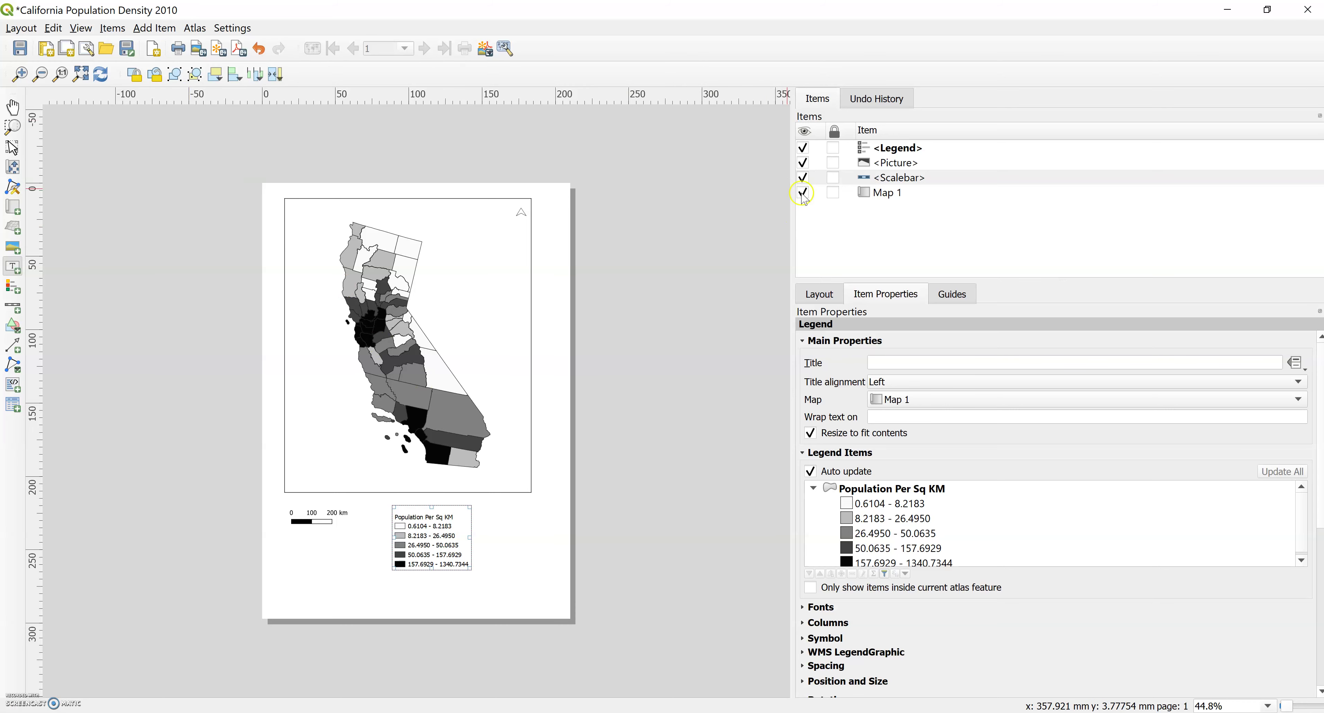
{"action": "left_click_drag", "start_coordinate": [308, 570], "coordinate": [339, 595]}
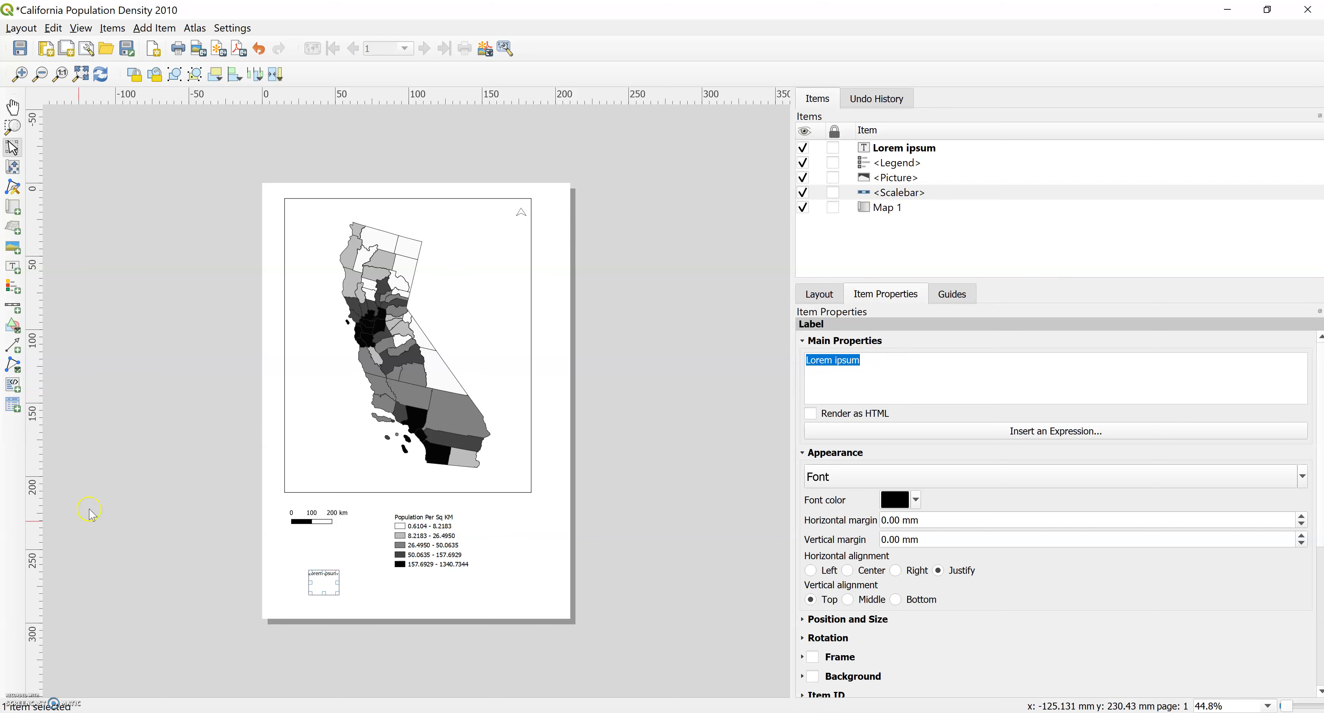
{"action": "type", "text": "Rachel Russell April 4, 2020 Data: US Census"}
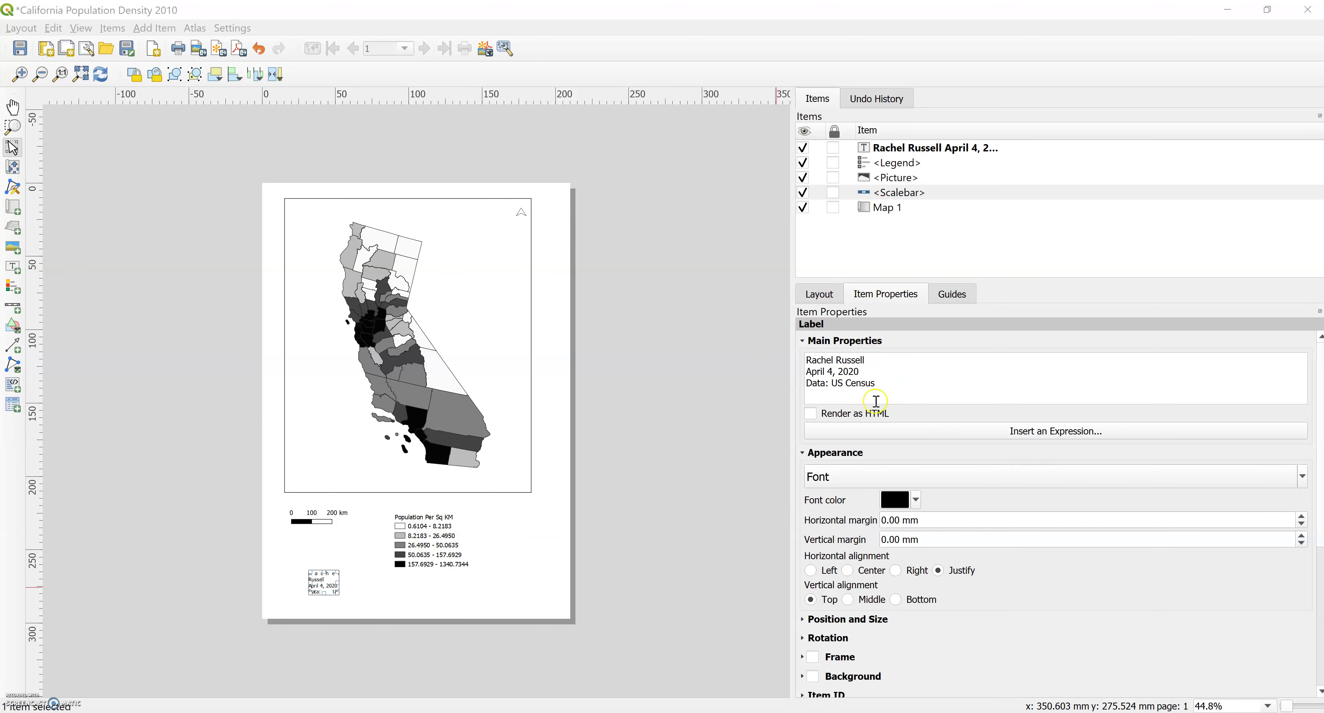
{"action": "left_click", "coordinate": [397, 589]}
{"action": "left_click", "coordinate": [324, 585]}
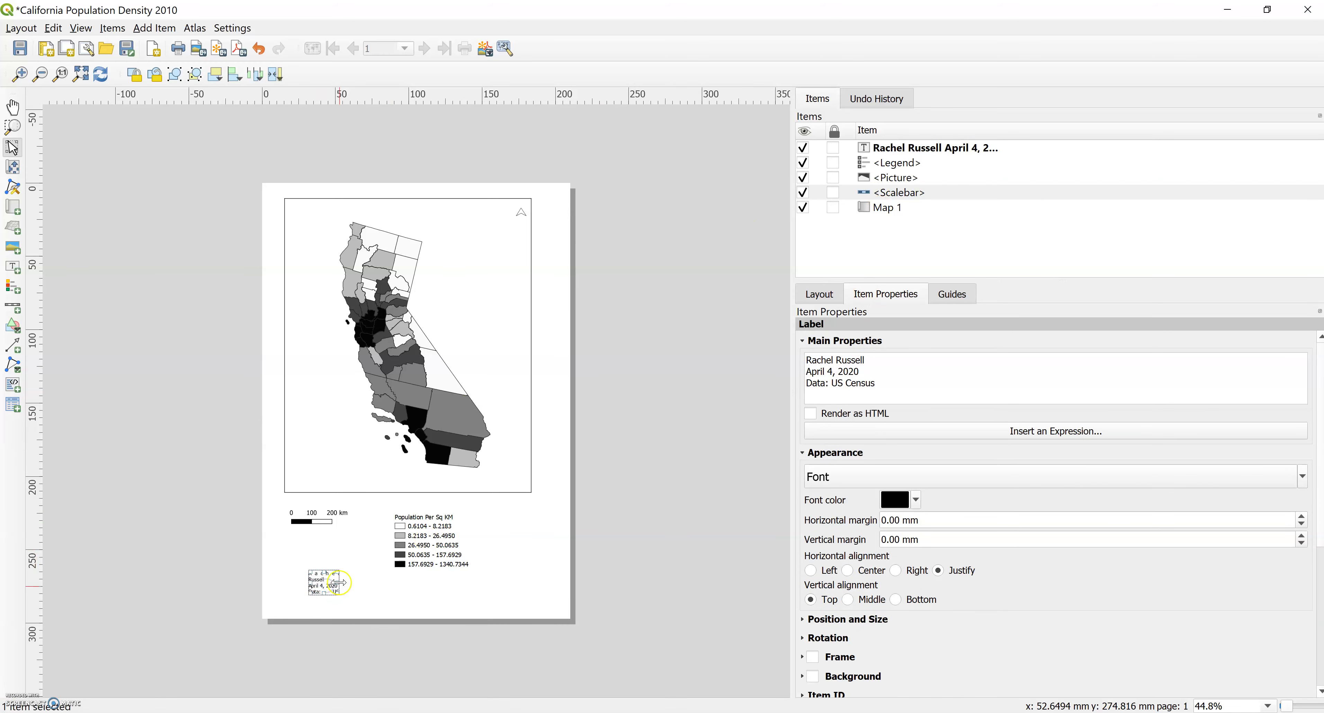
{"action": "left_click_drag", "start_coordinate": [343, 581], "coordinate": [315, 538]}
Nudge the legend, shift the scale bar right, and move the credit label right and down.
{"action": "left_click", "coordinate": [421, 548]}
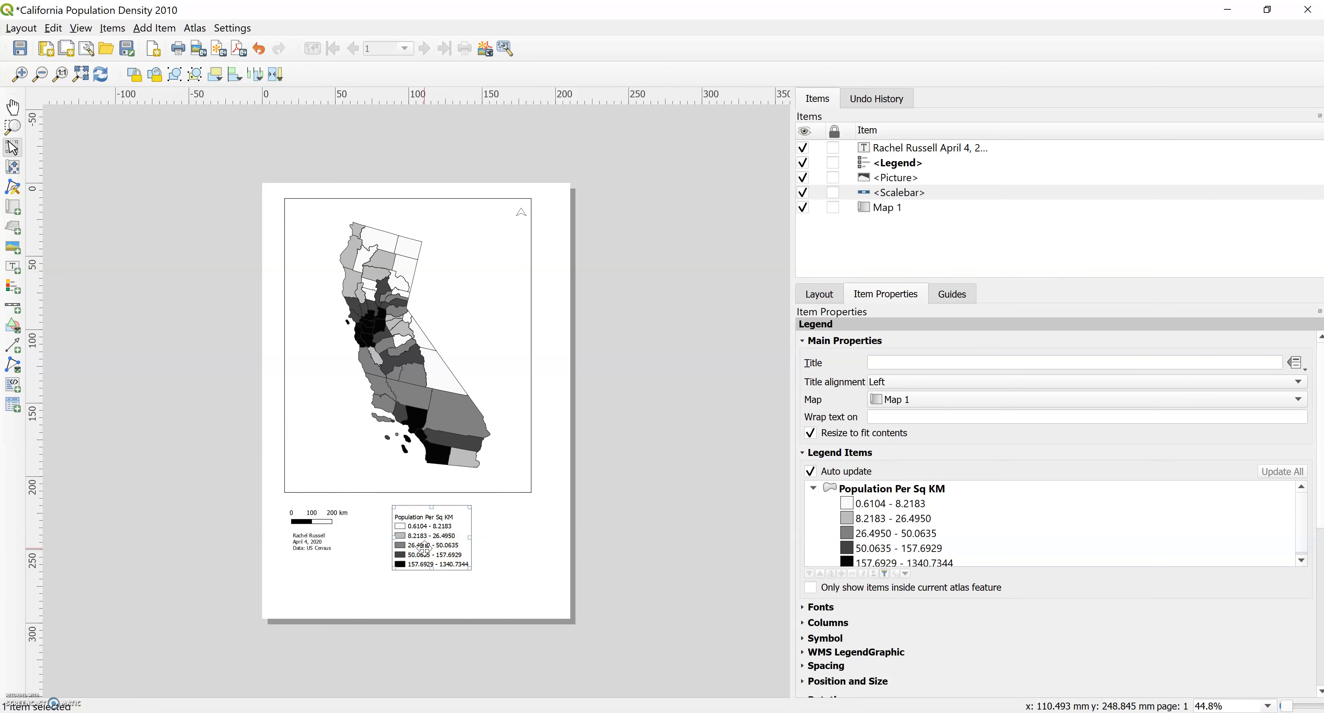
{"action": "left_click_drag", "start_coordinate": [445, 565], "coordinate": [445, 564]}
{"action": "left_click_drag", "start_coordinate": [429, 552], "coordinate": [431, 554]}
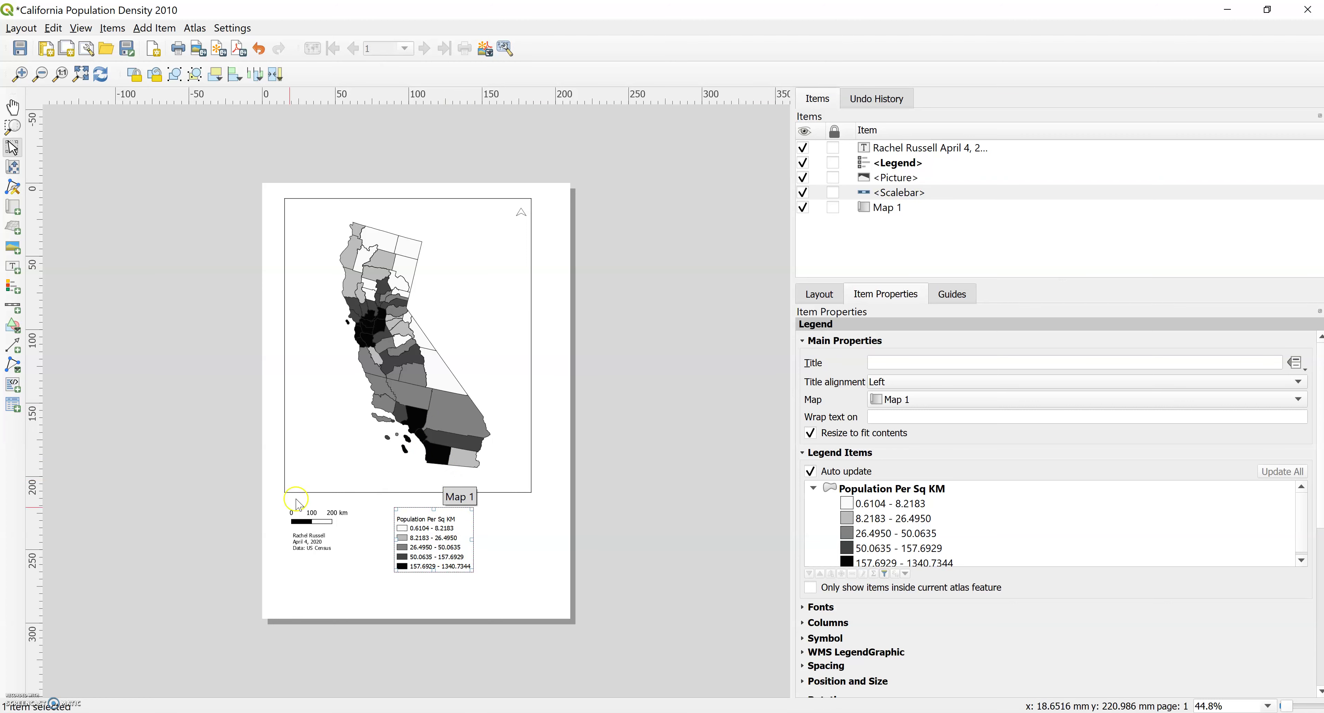
{"action": "left_click_drag", "start_coordinate": [322, 514], "coordinate": [342, 517]}
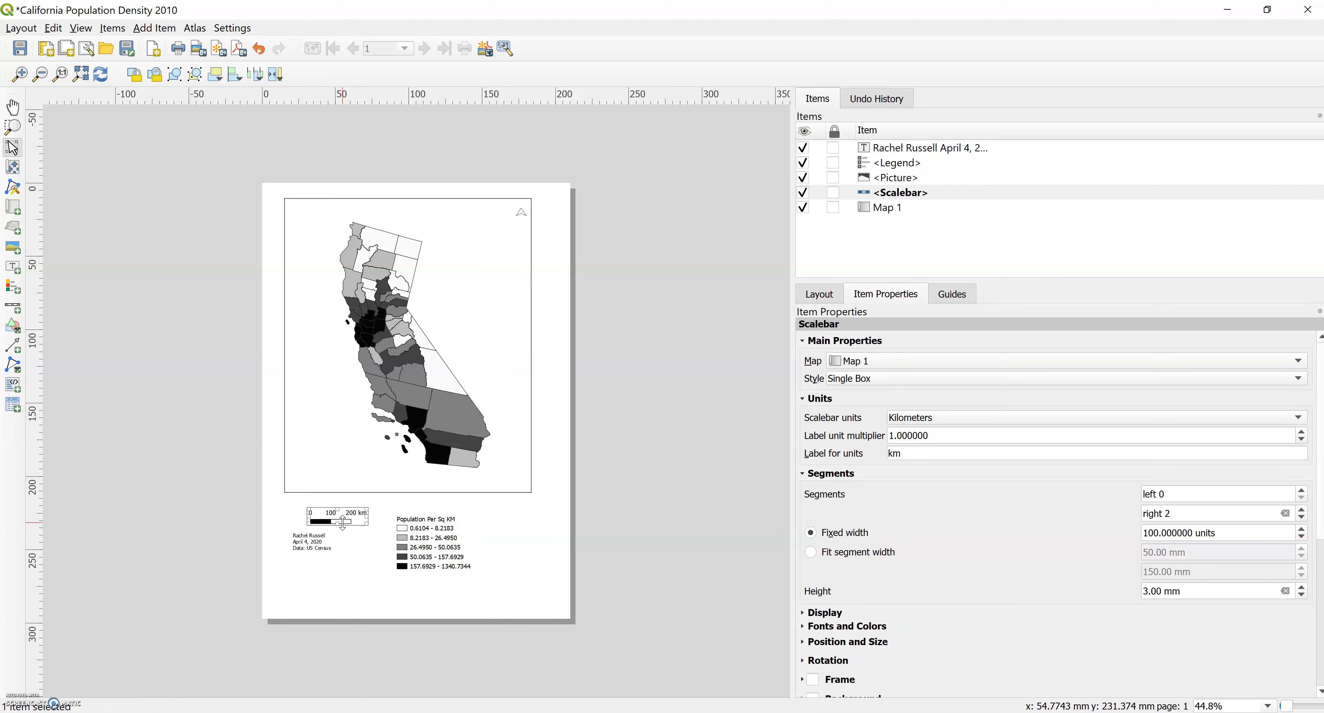
{"action": "left_click", "coordinate": [357, 521]}
{"action": "left_click", "coordinate": [358, 534]}
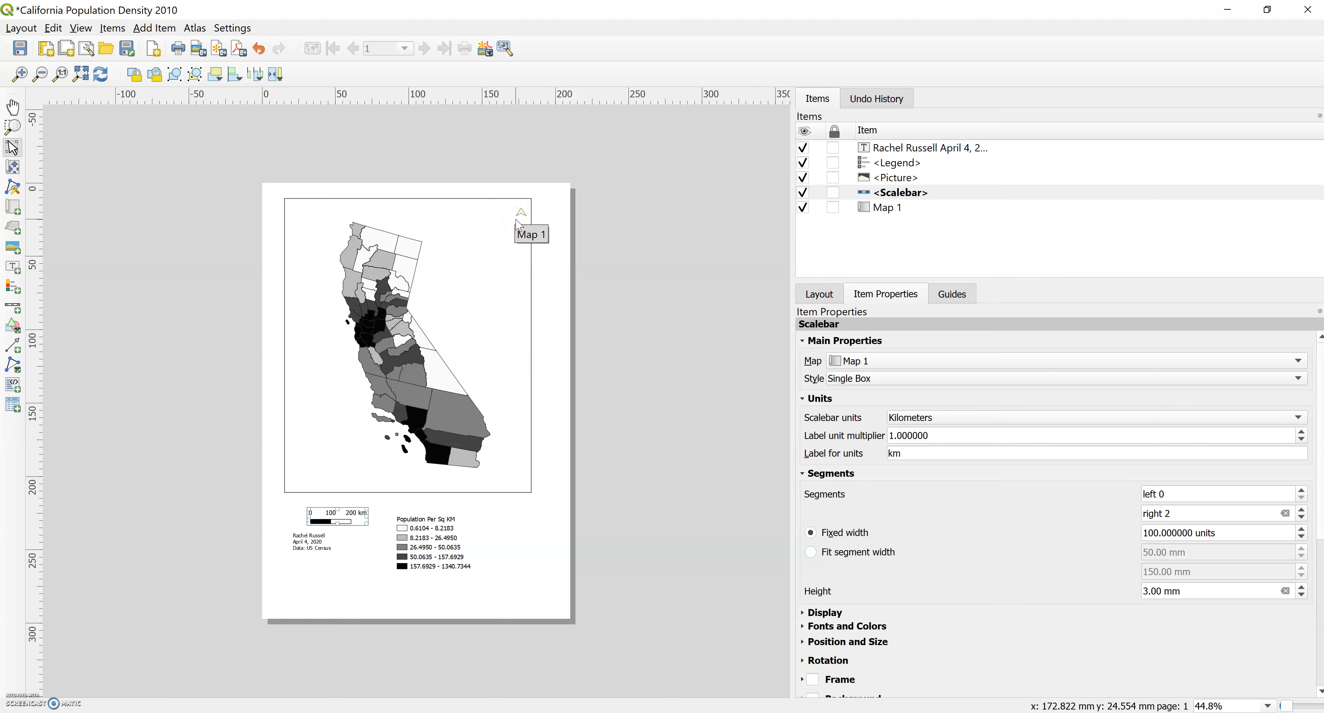
{"action": "left_click", "coordinate": [312, 546]}
{"action": "left_click_drag", "start_coordinate": [312, 545], "coordinate": [324, 556]}
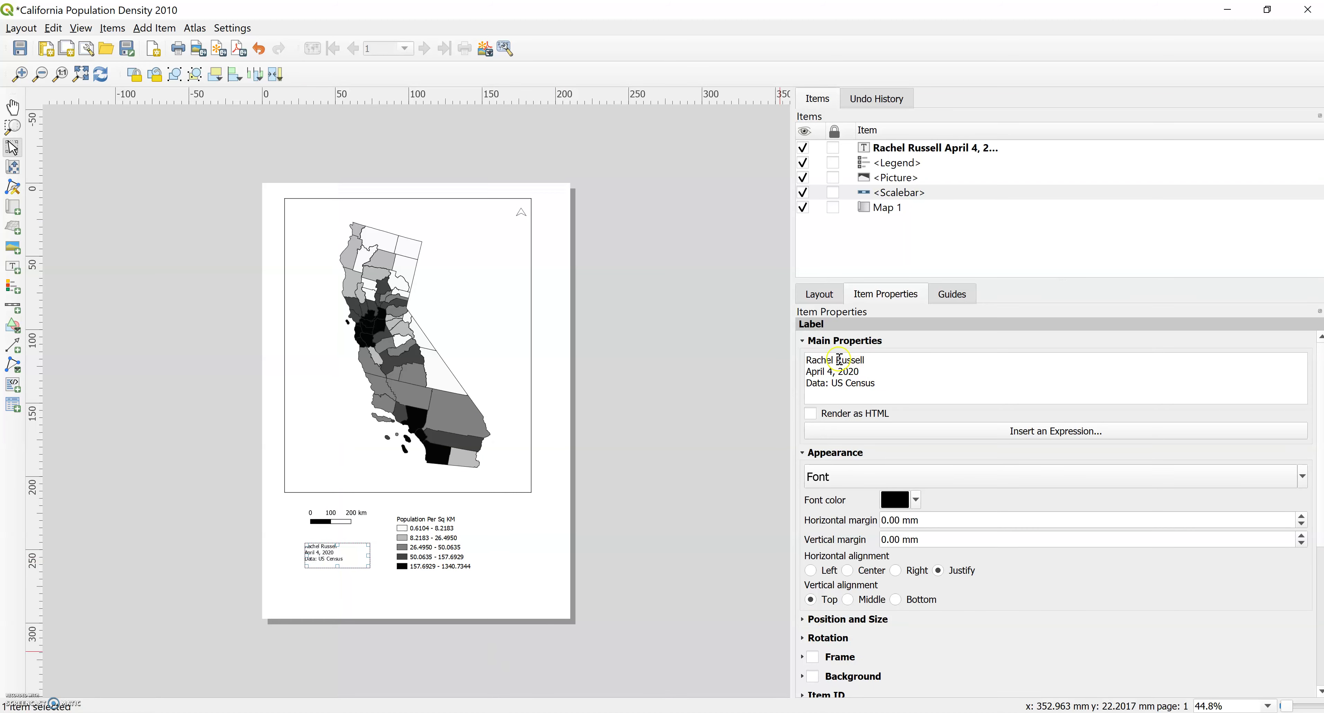
Widen the map frame to the right and move the legend to the page's left side.
{"action": "left_click", "coordinate": [506, 407]}
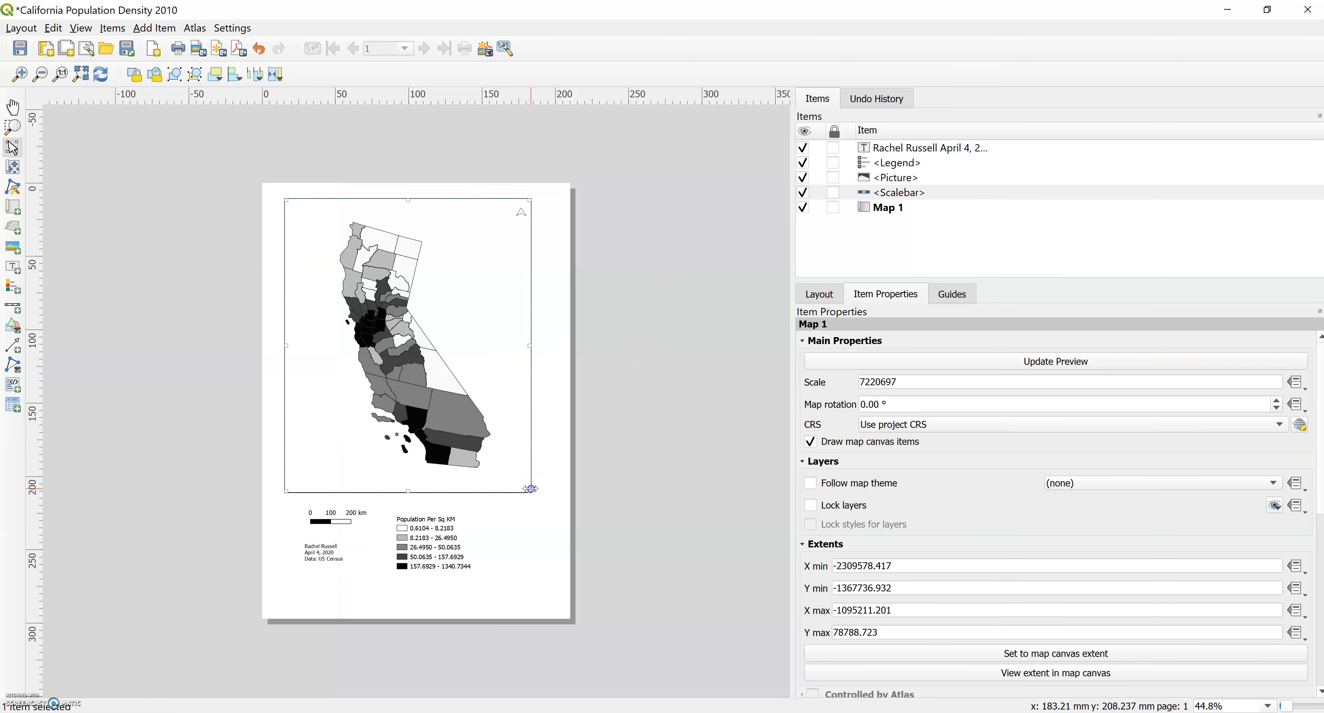
{"action": "left_click_drag", "start_coordinate": [530, 492], "coordinate": [544, 493]}
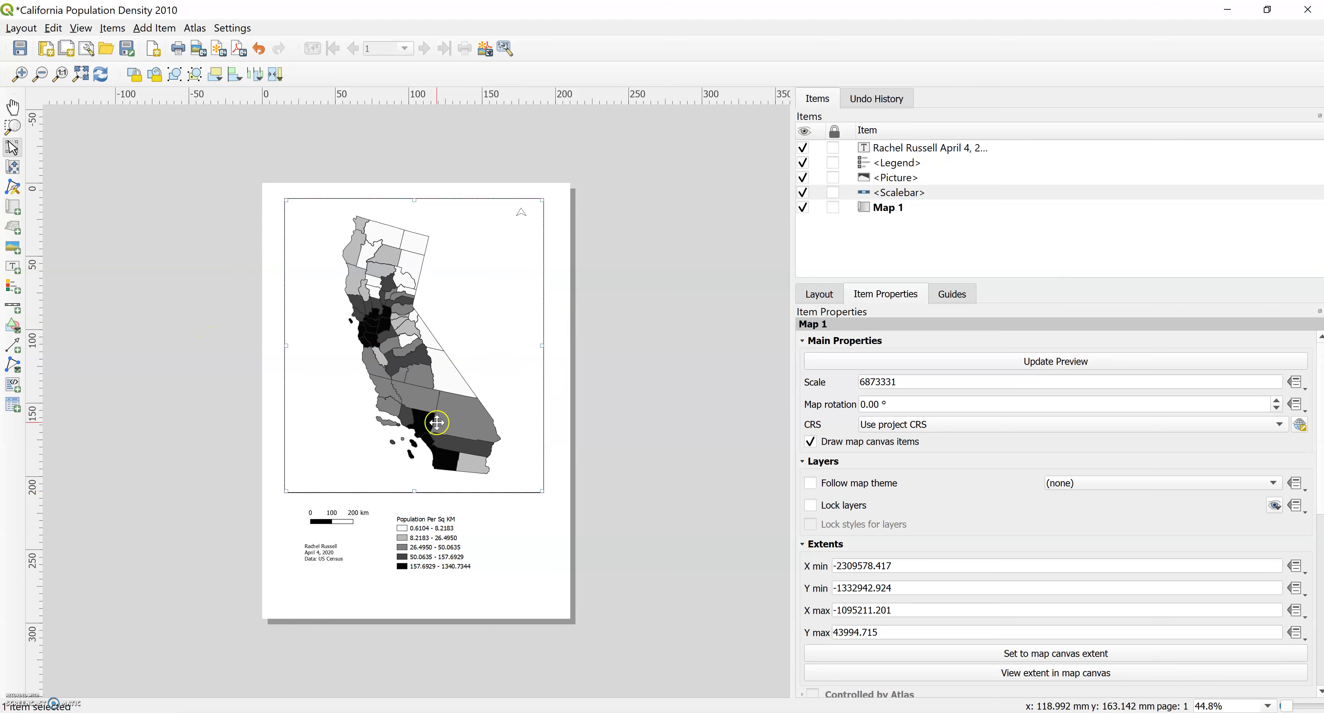
{"action": "left_click", "coordinate": [347, 511]}
{"action": "left_click_drag", "start_coordinate": [430, 571], "coordinate": [413, 564]}
{"action": "left_click_drag", "start_coordinate": [340, 526], "coordinate": [533, 552]}
{"action": "left_click", "coordinate": [319, 558]}
{"action": "left_click_drag", "start_coordinate": [396, 521], "coordinate": [469, 569]}
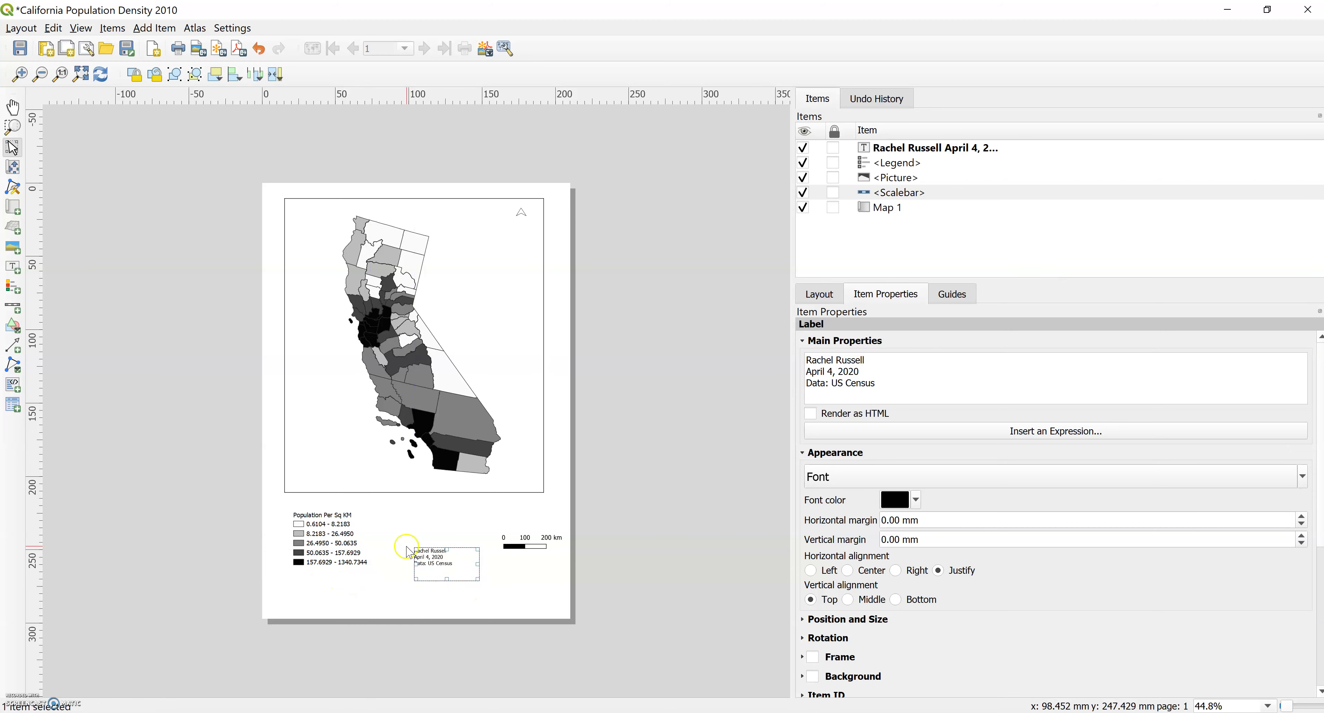
Raise and heighten the legend, then group the credit label and scale bar beside it.
{"action": "left_click", "coordinate": [324, 528]}
{"action": "left_click_drag", "start_coordinate": [324, 528], "coordinate": [324, 522]}
{"action": "left_click_drag", "start_coordinate": [362, 561], "coordinate": [431, 529]}
{"action": "left_click", "coordinate": [415, 566]}
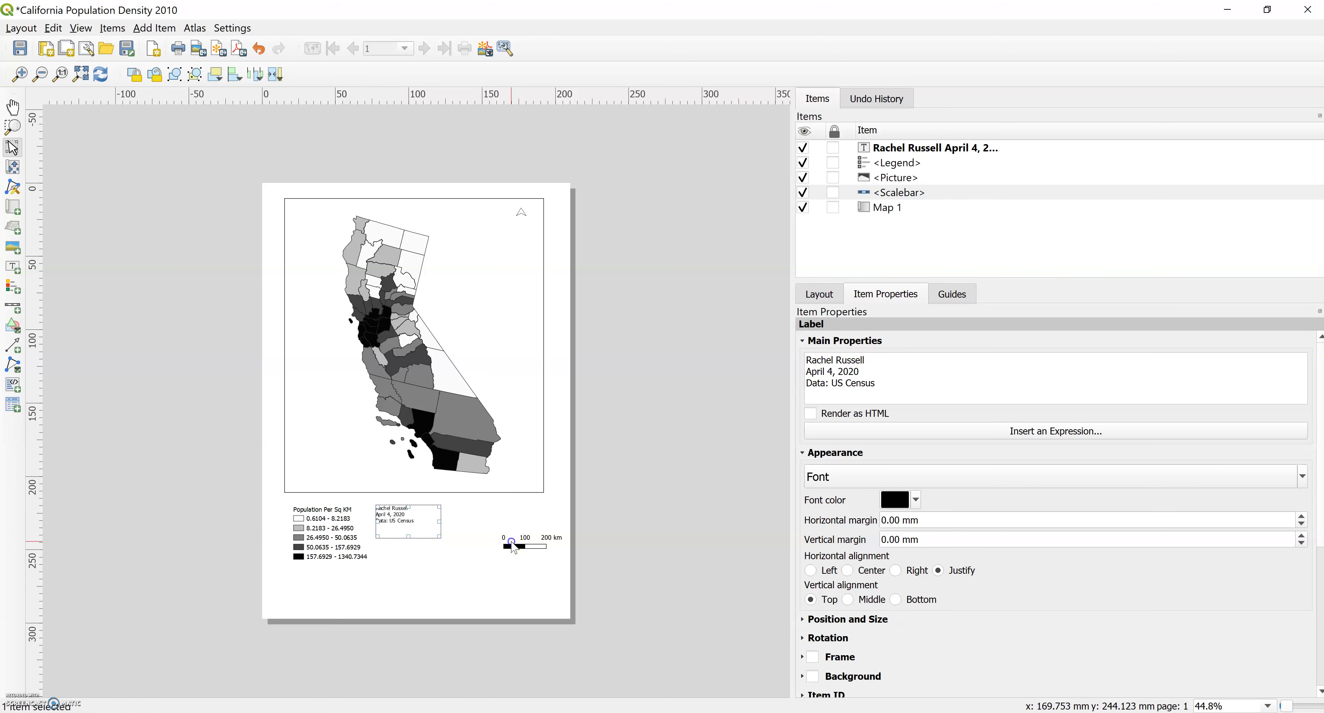
{"action": "left_click_drag", "start_coordinate": [518, 541], "coordinate": [399, 549]}
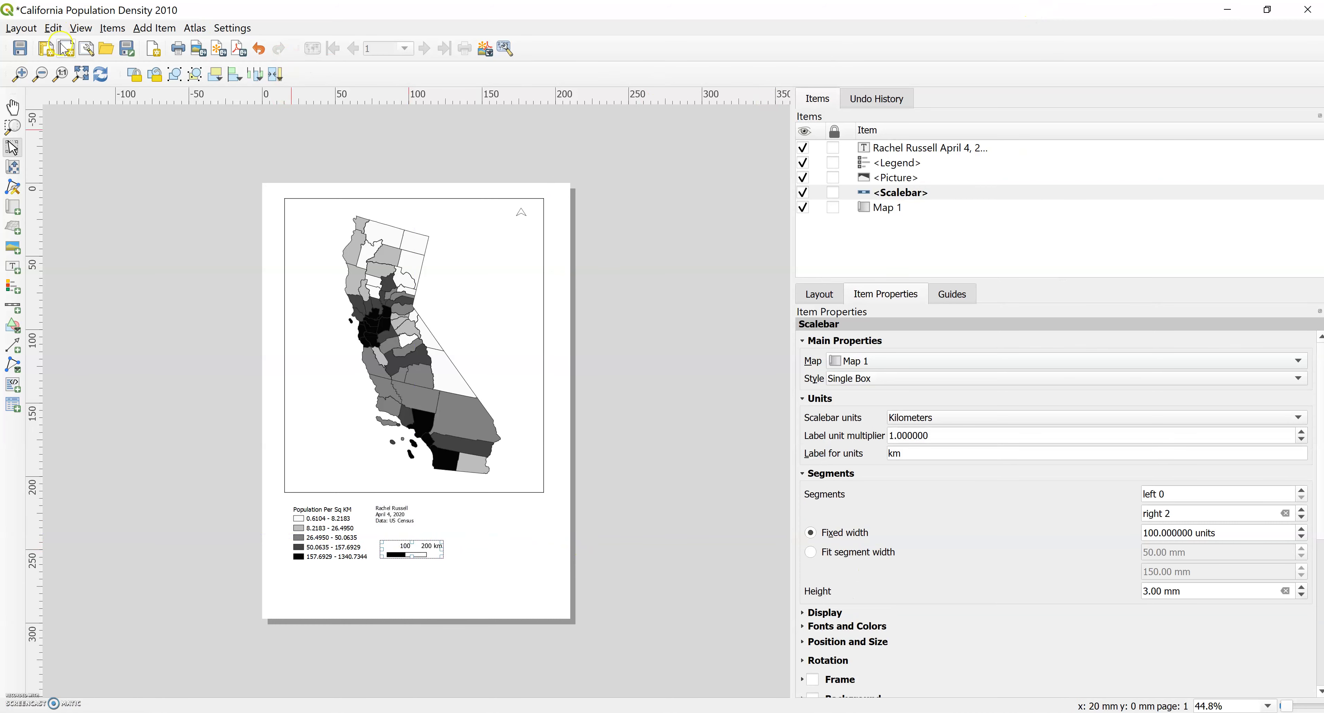
{"action": "left_click", "coordinate": [114, 28]}
Add a page-top title label reading 'California Population Density', centred horizontally.
{"action": "mouse_move", "coordinate": [154, 27]}
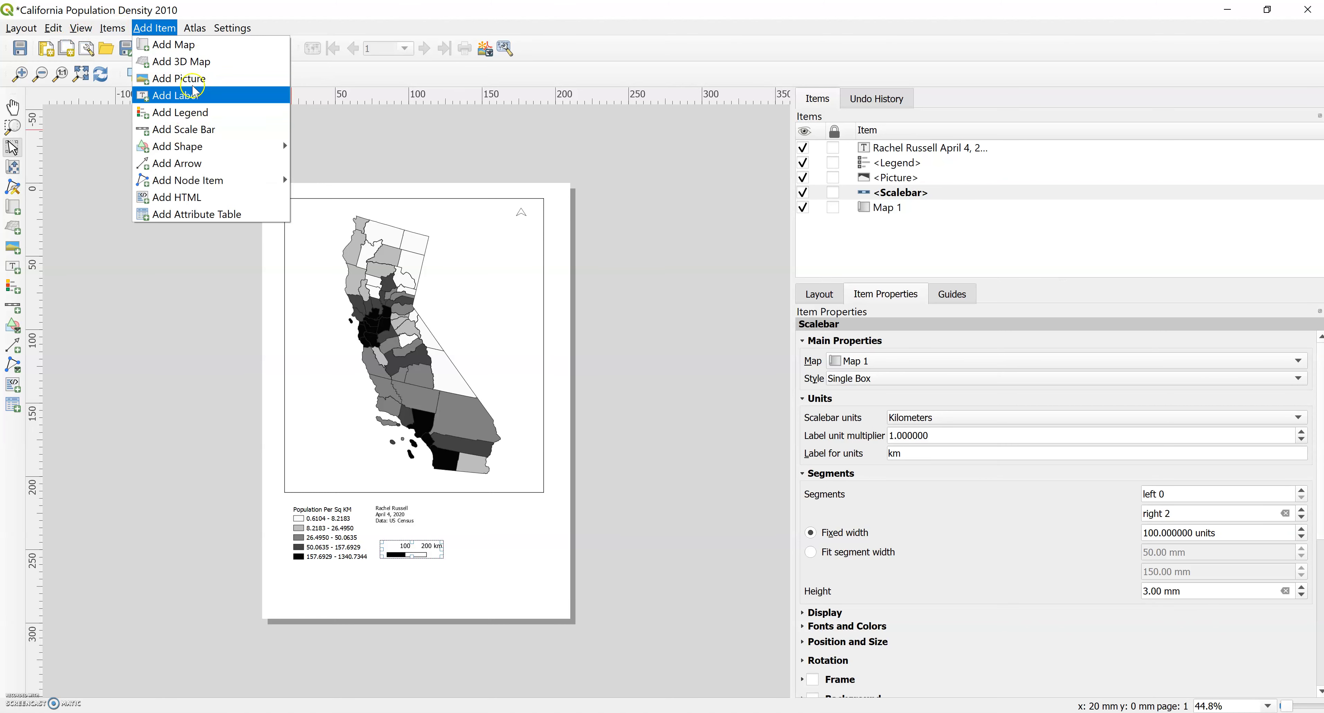
{"action": "left_click", "coordinate": [203, 95]}
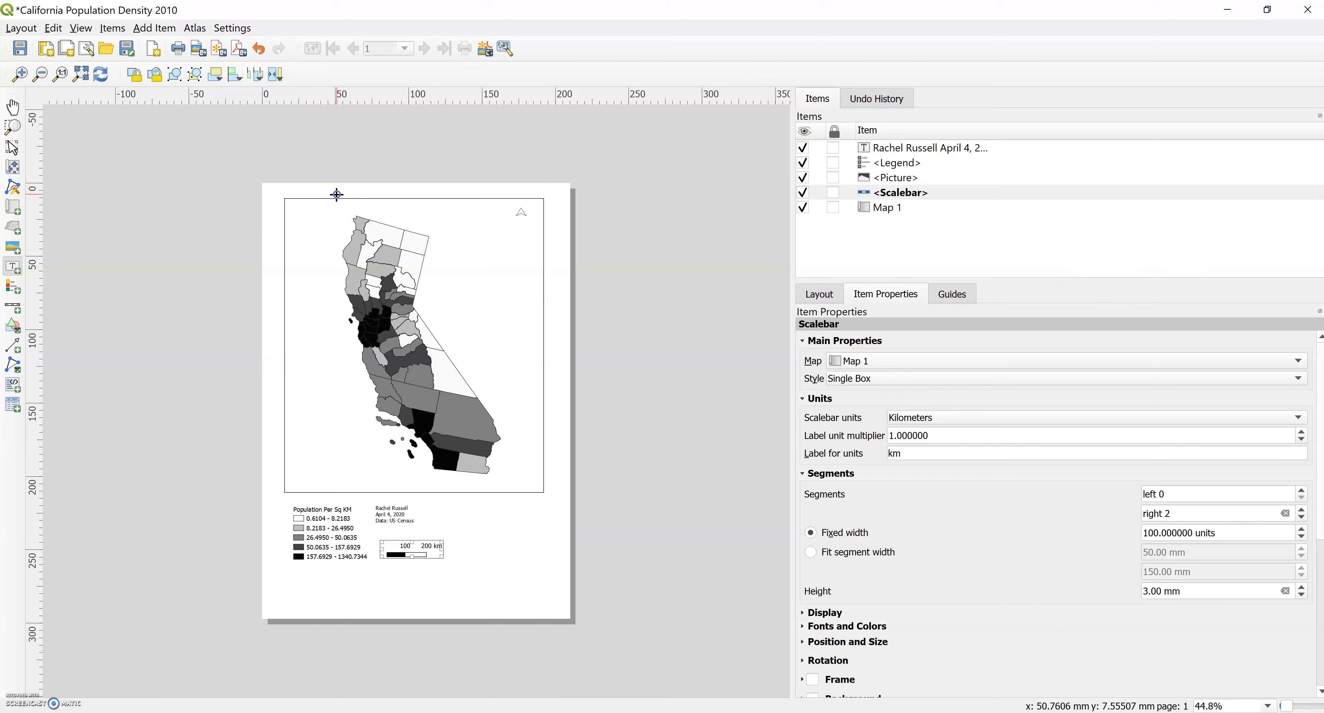
{"action": "left_click_drag", "start_coordinate": [337, 194], "coordinate": [512, 217]}
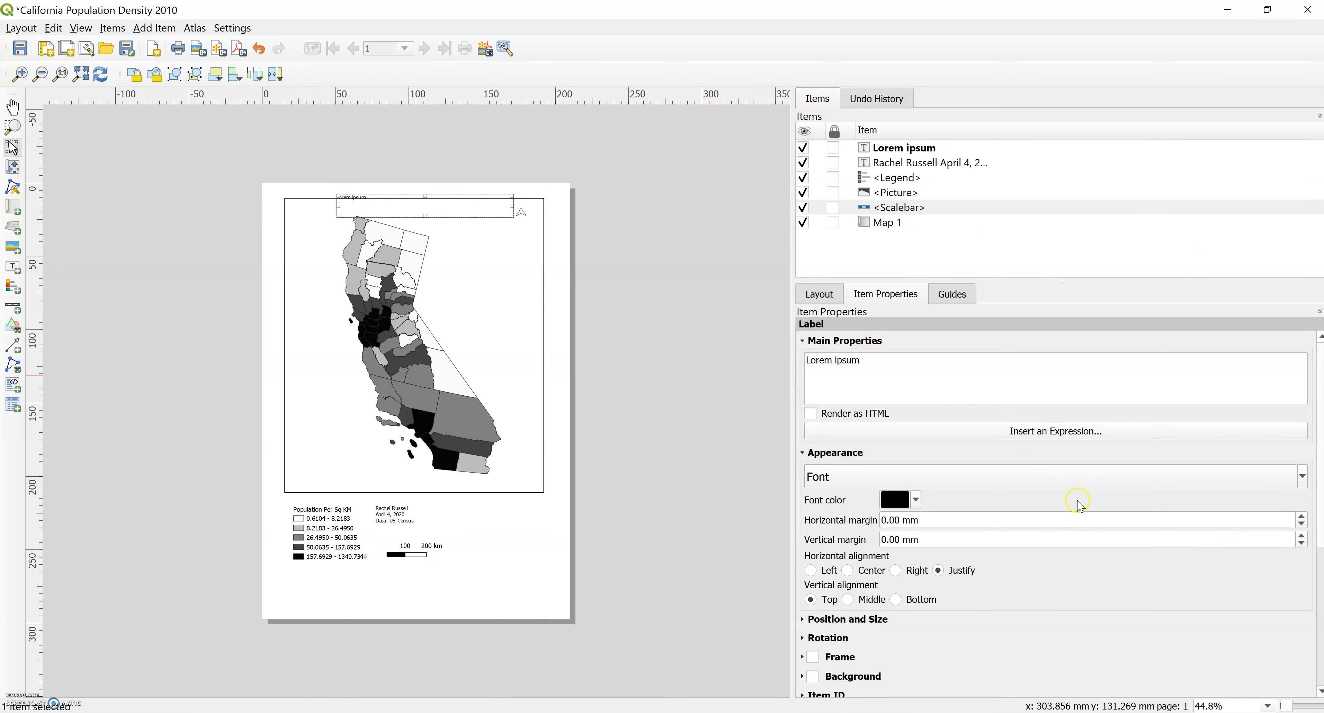
{"action": "left_click_drag", "start_coordinate": [899, 363], "coordinate": [805, 360]}
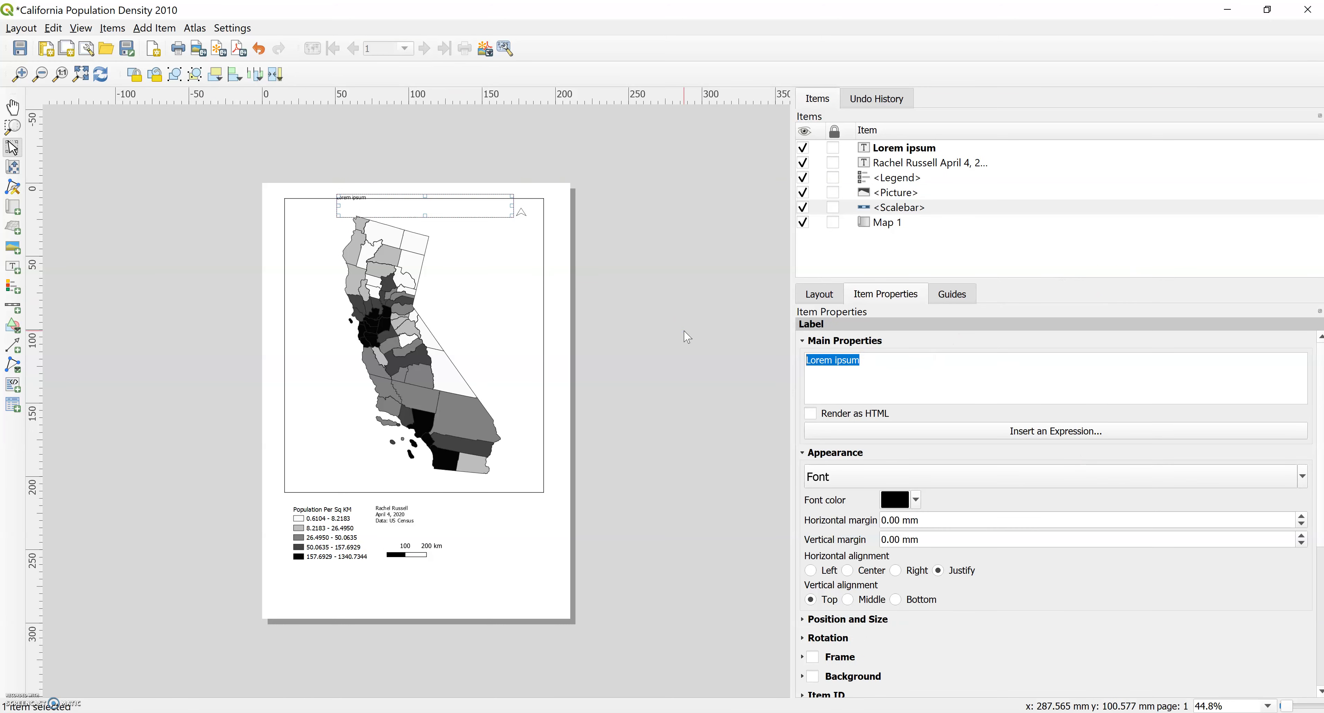
{"action": "type", "text": "California Population Density"}
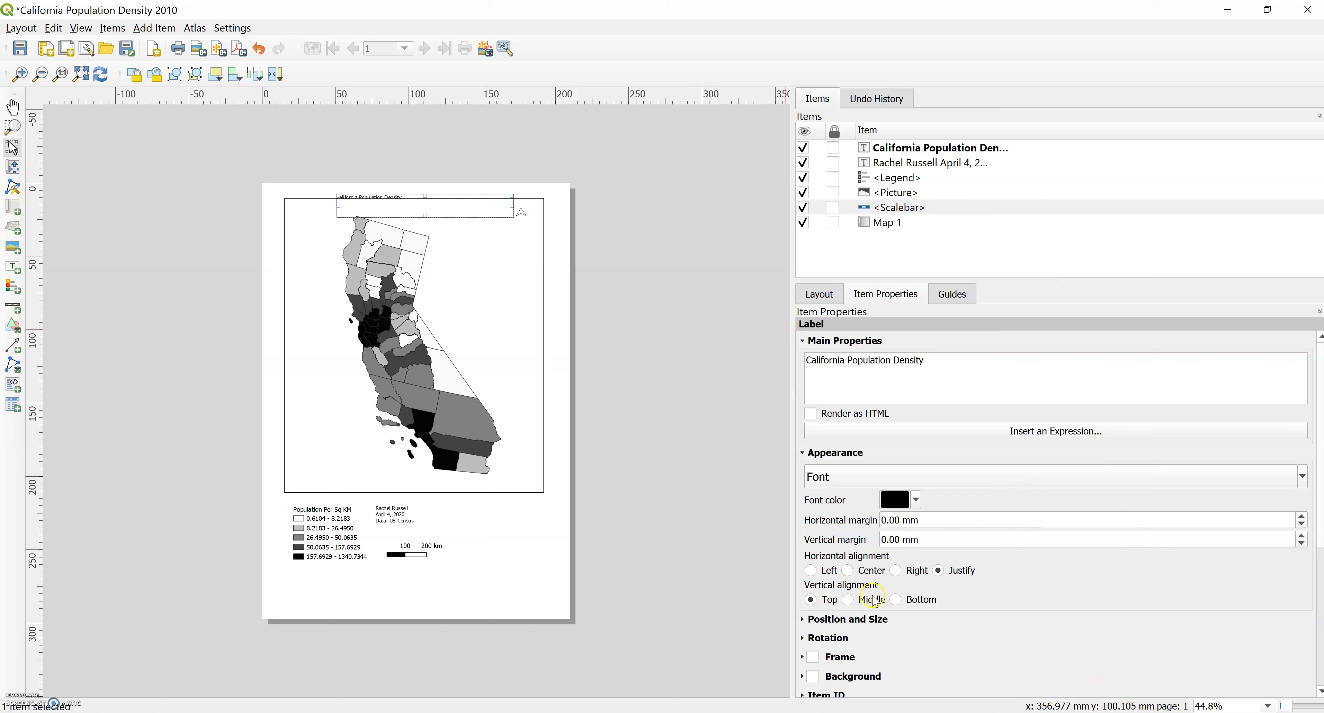
{"action": "left_click", "coordinate": [848, 570]}
Set the title's font size to 20.
{"action": "scroll", "coordinate": [1014, 624], "scroll_direction": "down", "scroll_amount": 1}
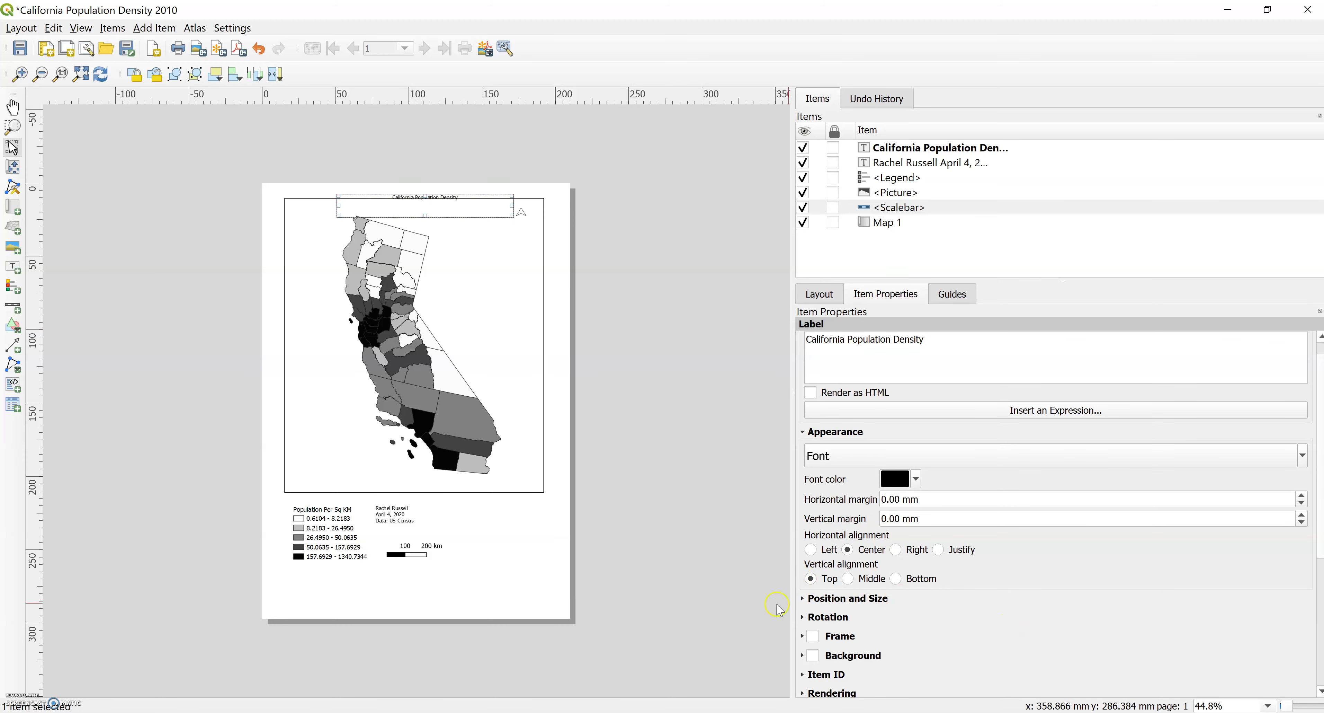
{"action": "left_click", "coordinate": [802, 598]}
{"action": "scroll", "coordinate": [936, 587], "scroll_direction": "down", "scroll_amount": 5}
{"action": "scroll", "coordinate": [933, 587], "scroll_direction": "up", "scroll_amount": 6}
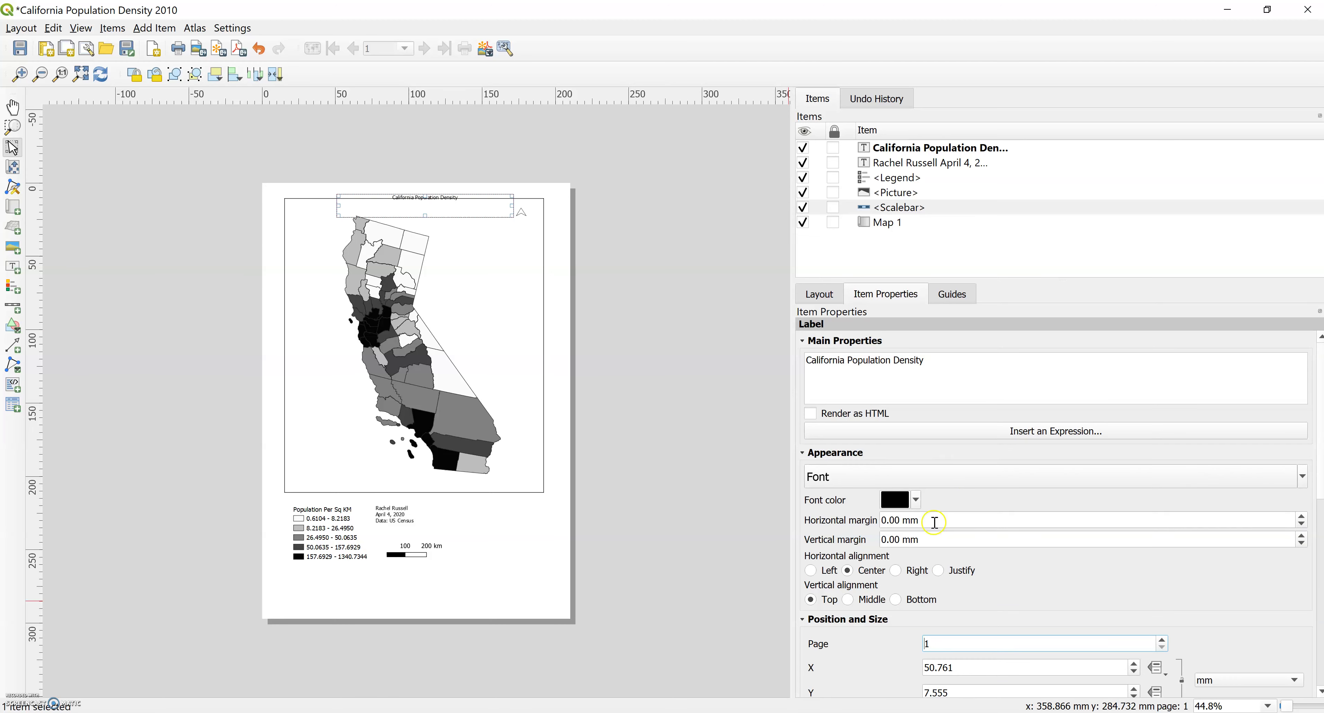
{"action": "left_click", "coordinate": [952, 152]}
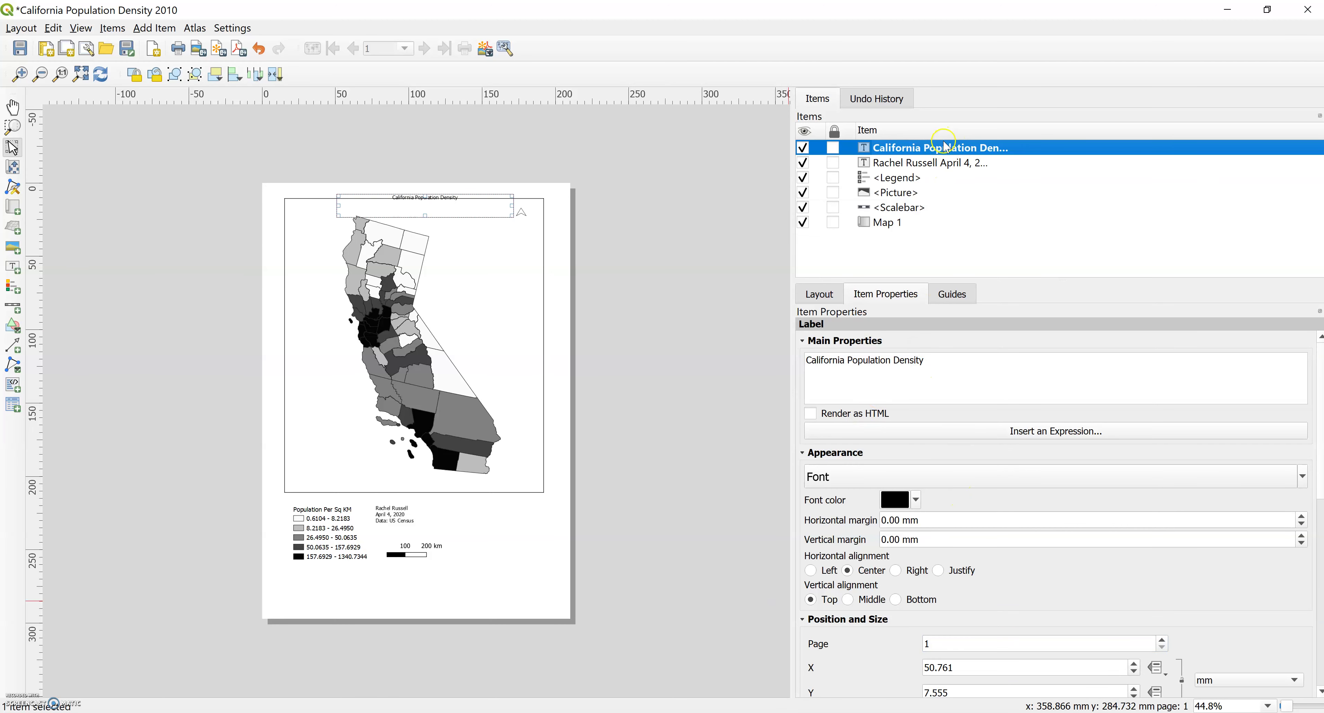
{"action": "left_click", "coordinate": [1072, 480]}
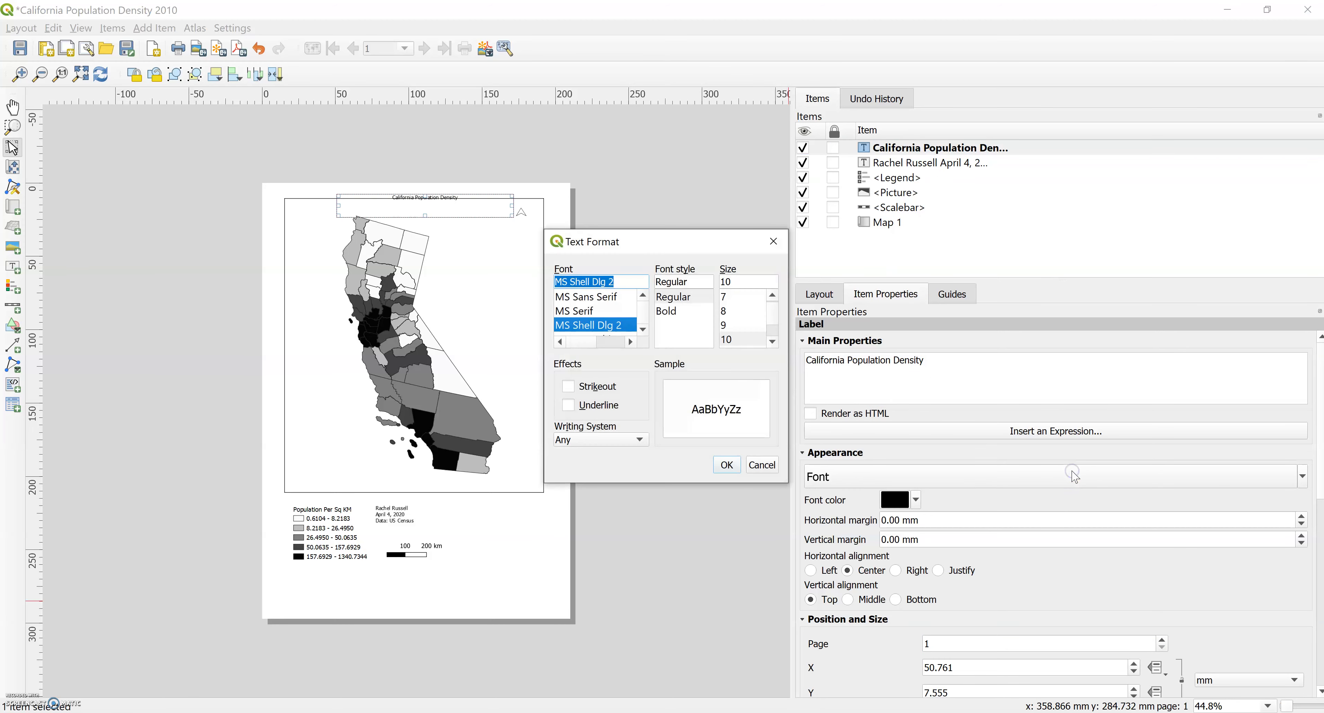
{"action": "left_click", "coordinate": [772, 342]}
{"action": "left_click", "coordinate": [772, 342]}
{"action": "left_click", "coordinate": [773, 342]}
{"action": "left_click", "coordinate": [772, 342]}
{"action": "left_click", "coordinate": [772, 342]}
{"action": "left_click", "coordinate": [772, 342]}
{"action": "left_click", "coordinate": [727, 339]}
{"action": "left_click", "coordinate": [727, 464]}
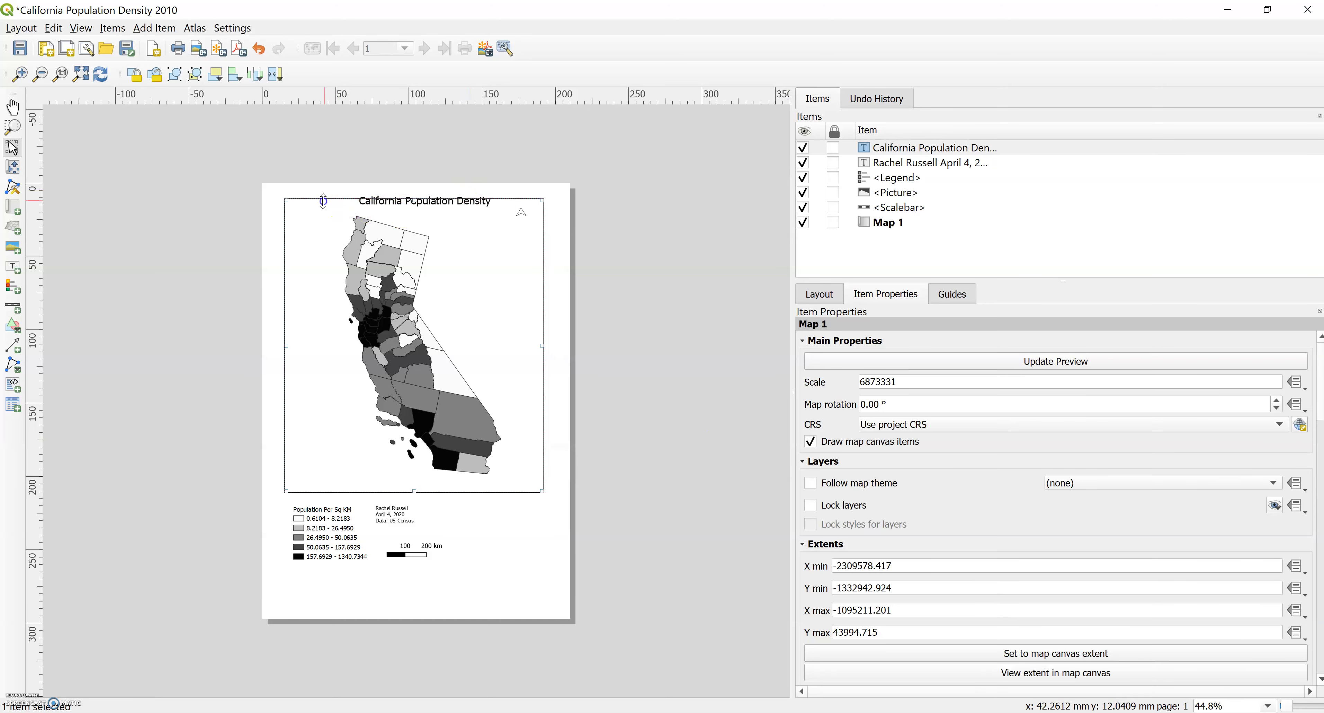
Lower Map 1's top edge and place the title label clear above the map.
{"action": "left_click", "coordinate": [327, 203]}
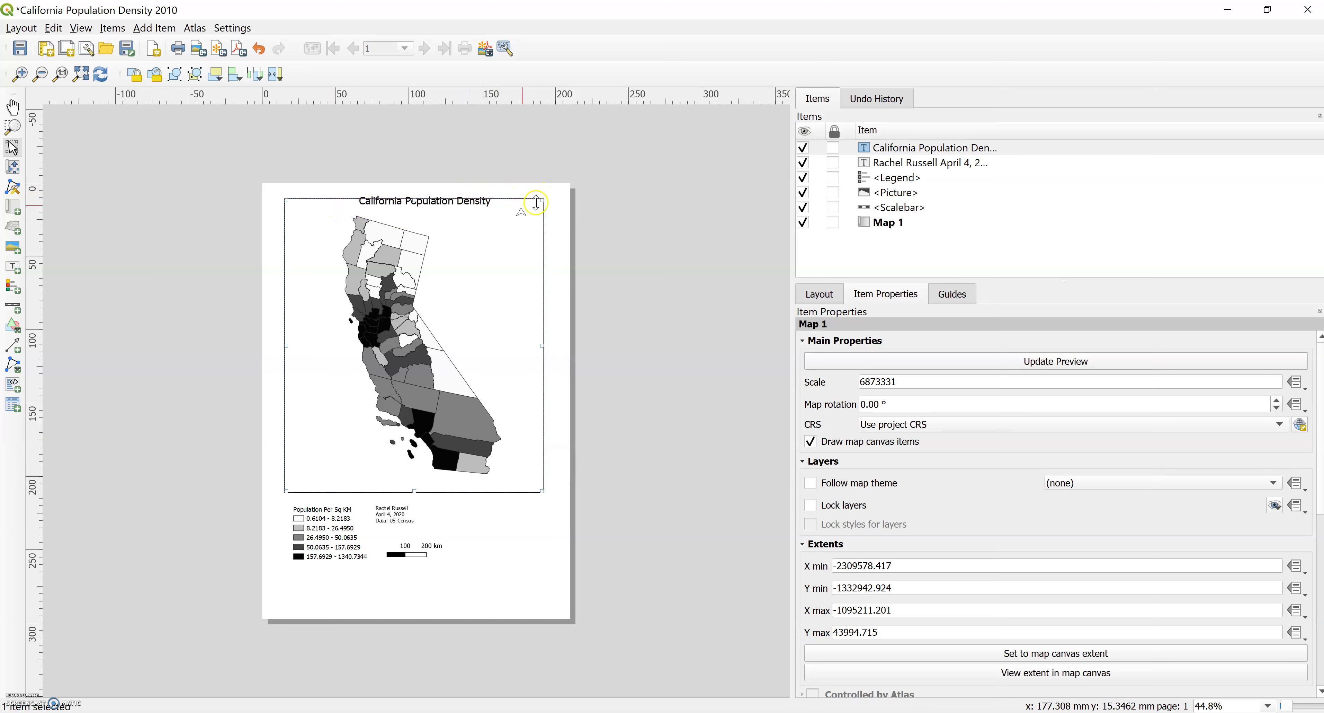
{"action": "left_click_drag", "start_coordinate": [424, 204], "coordinate": [423, 195]}
{"action": "left_click", "coordinate": [429, 201]}
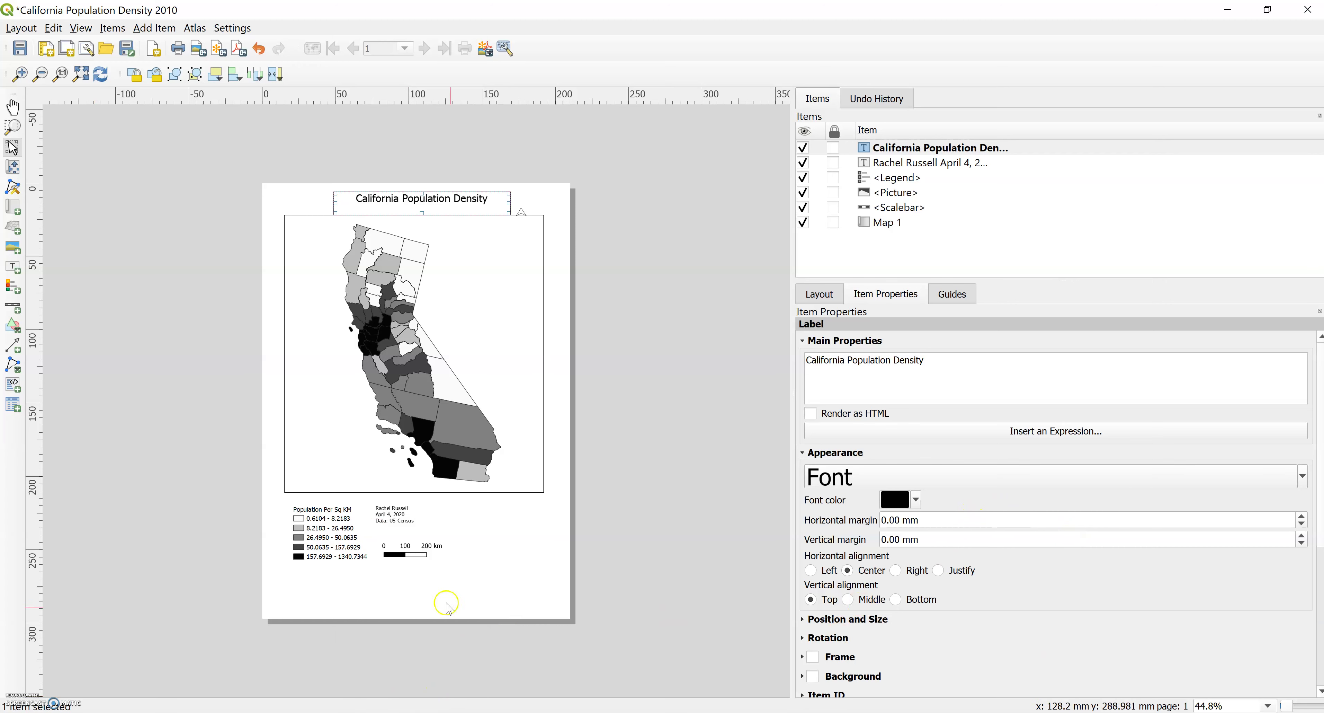
{"action": "left_click", "coordinate": [392, 529]}
{"action": "left_click", "coordinate": [415, 587]}
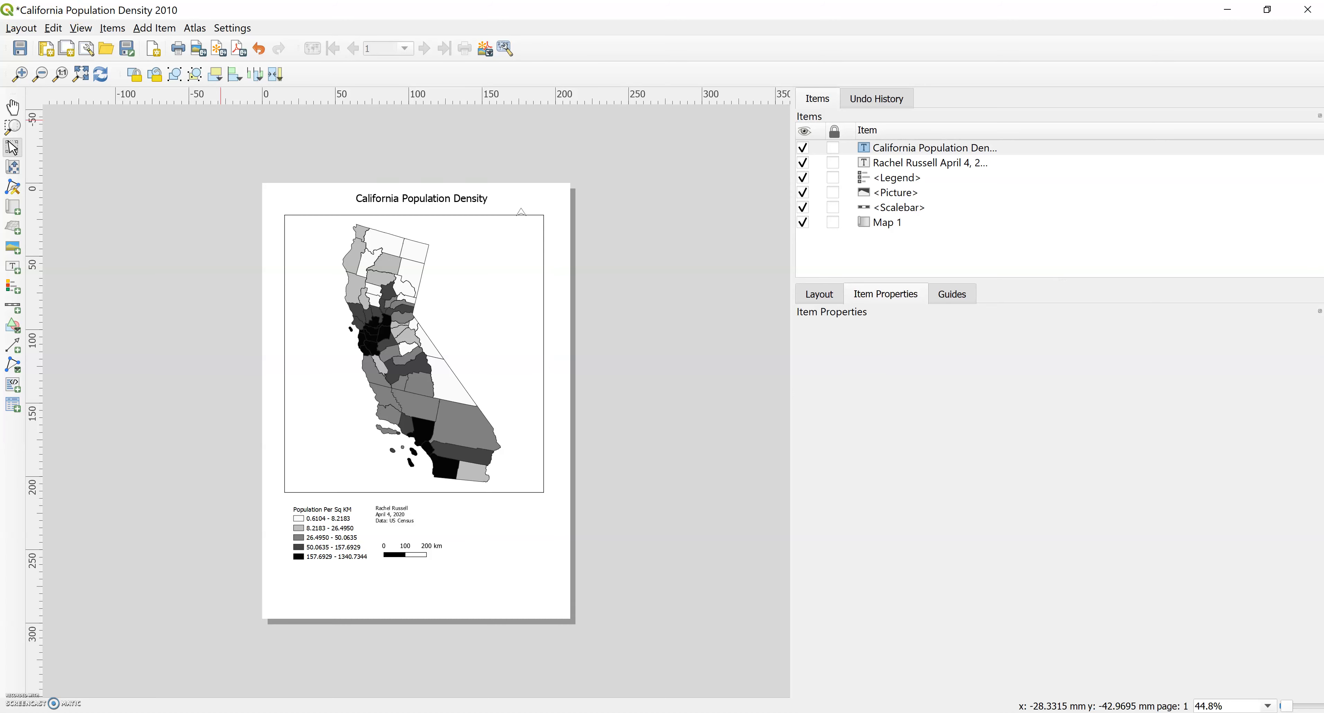
Choose Export as Image from the Layout menu.
{"action": "left_click", "coordinate": [23, 29]}
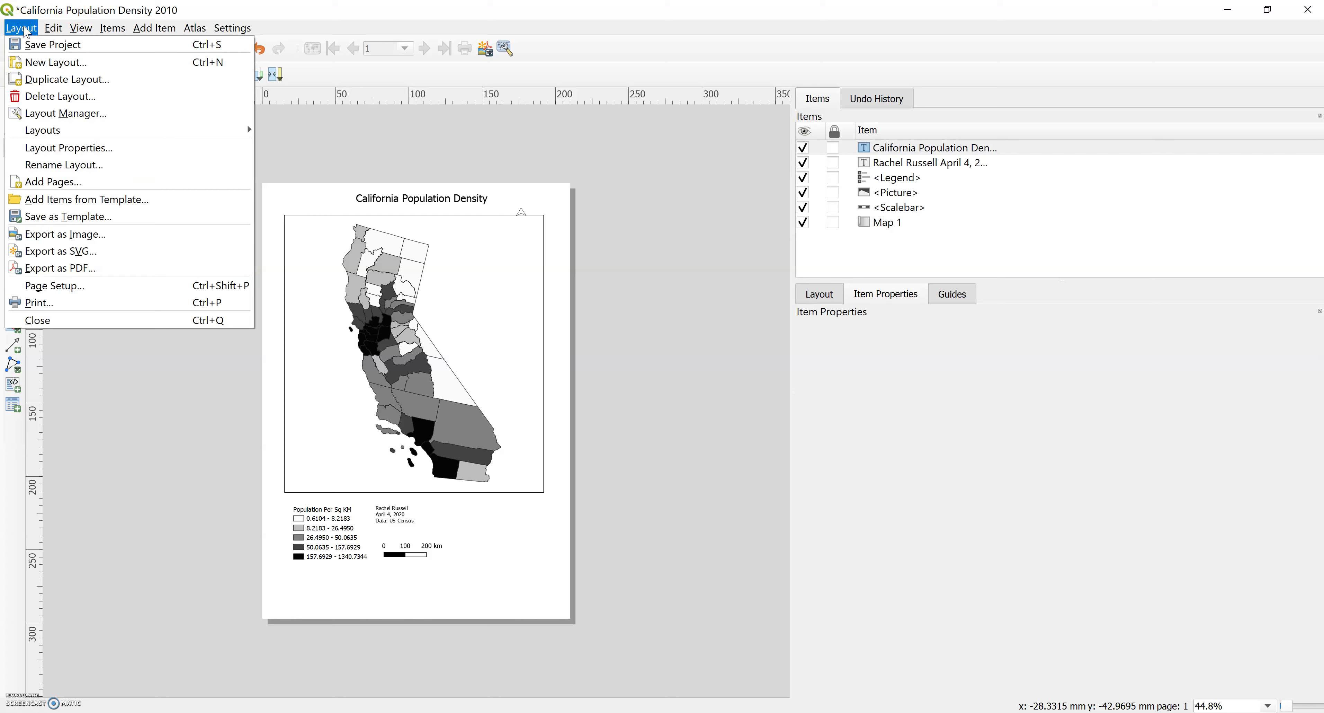
{"action": "left_click", "coordinate": [117, 241]}
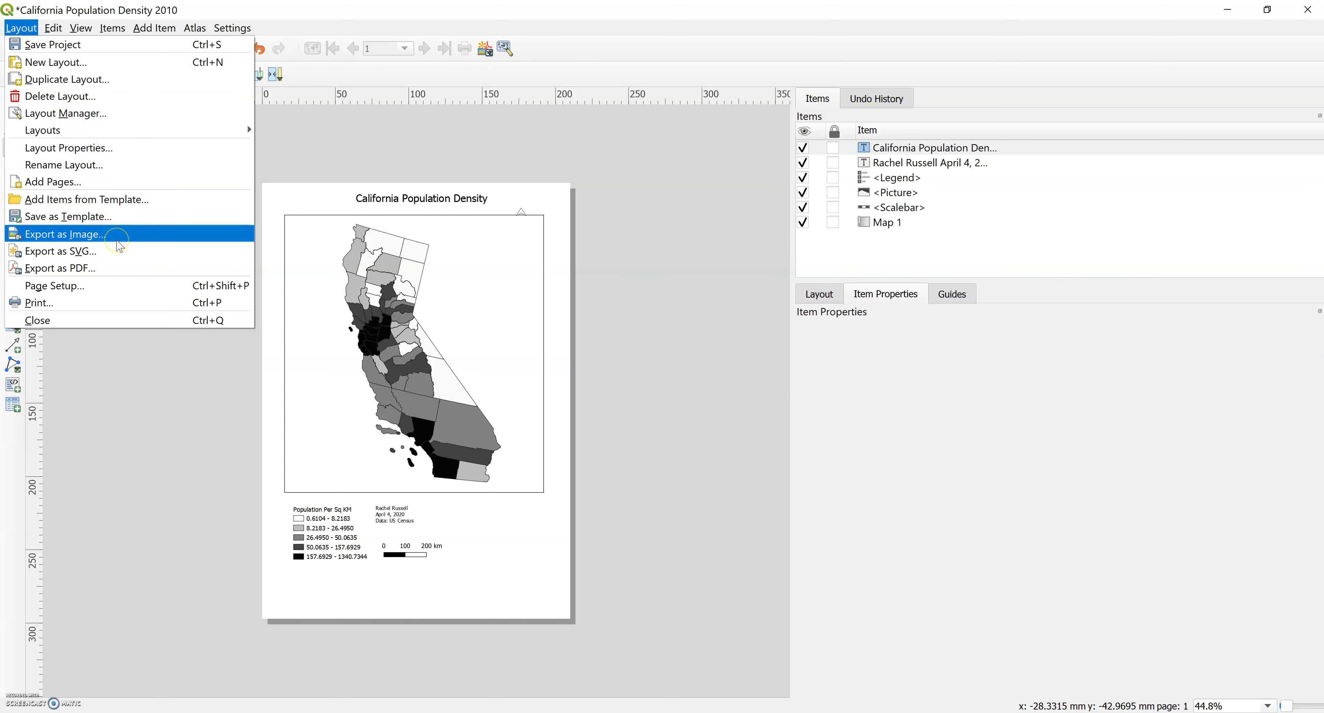